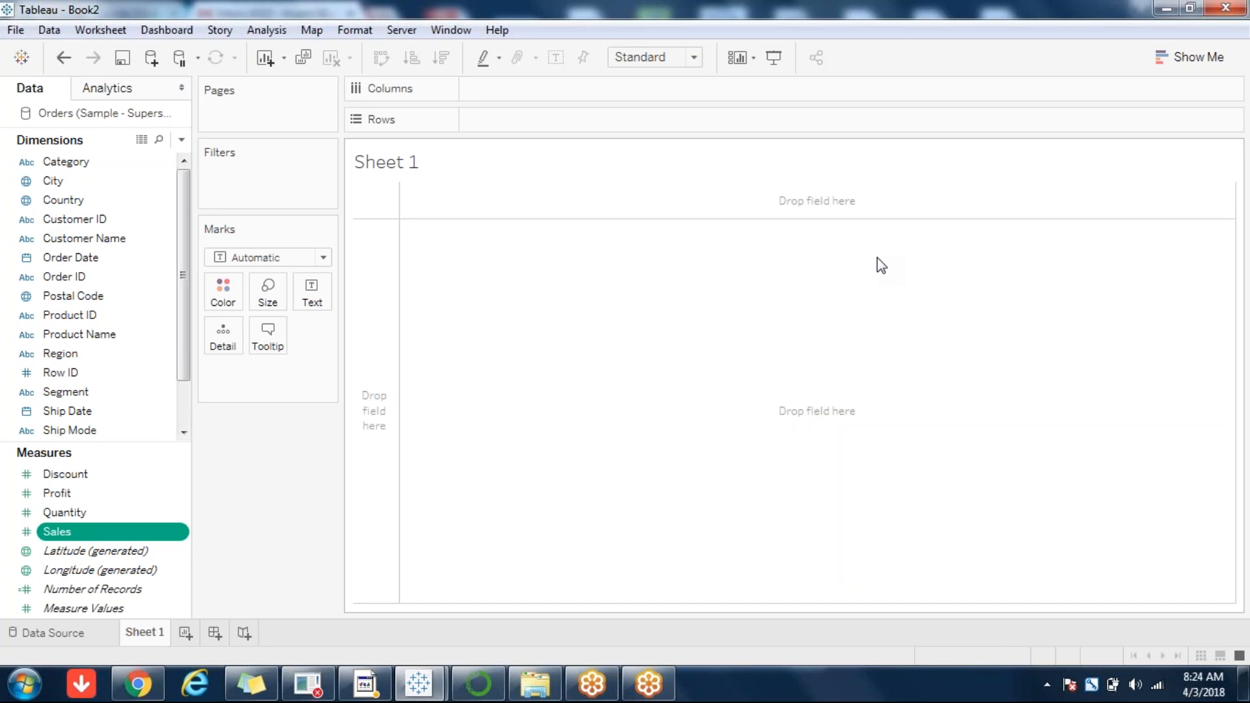
Step: Review the available chart types and the fields that filled maps require
{"action": "left_click", "coordinate": [1193, 67]}
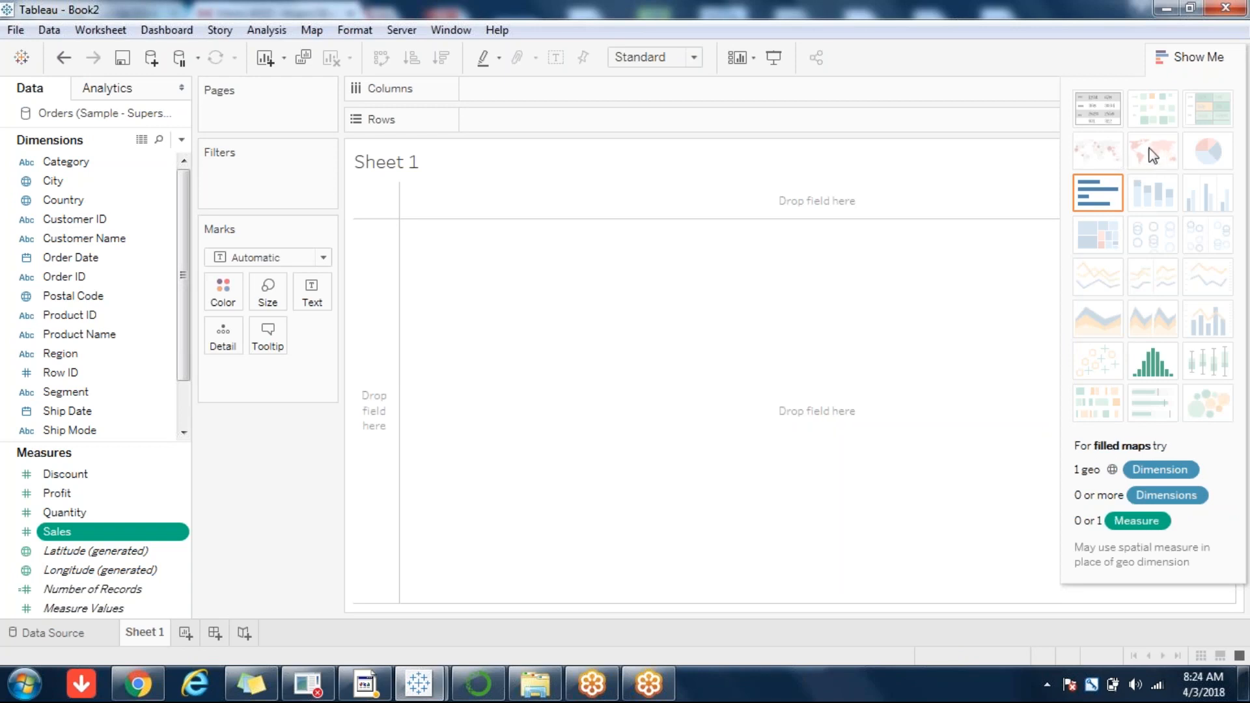
{"action": "left_click", "coordinate": [1188, 56]}
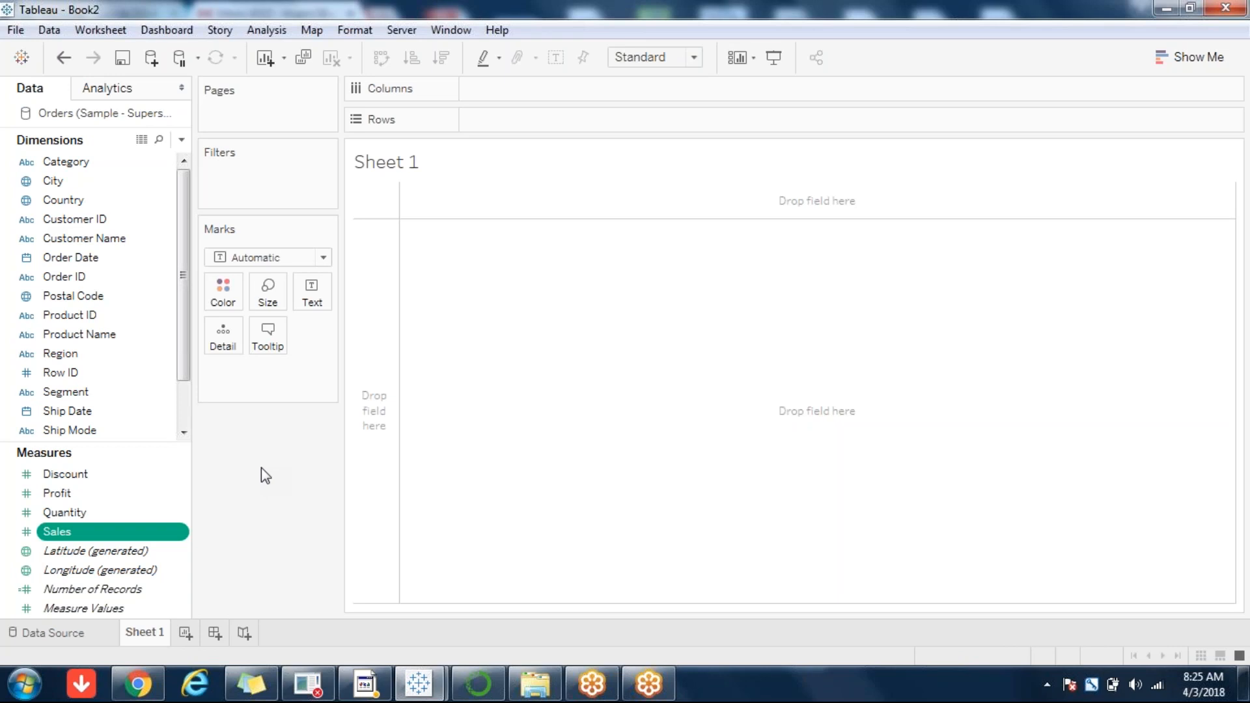
Step: Select Measure Names, then the generated measures from Latitude (generated) to Measure Values, to examine the automatically created fields
{"action": "left_click", "coordinate": [184, 424]}
{"action": "left_click", "coordinate": [107, 432]}
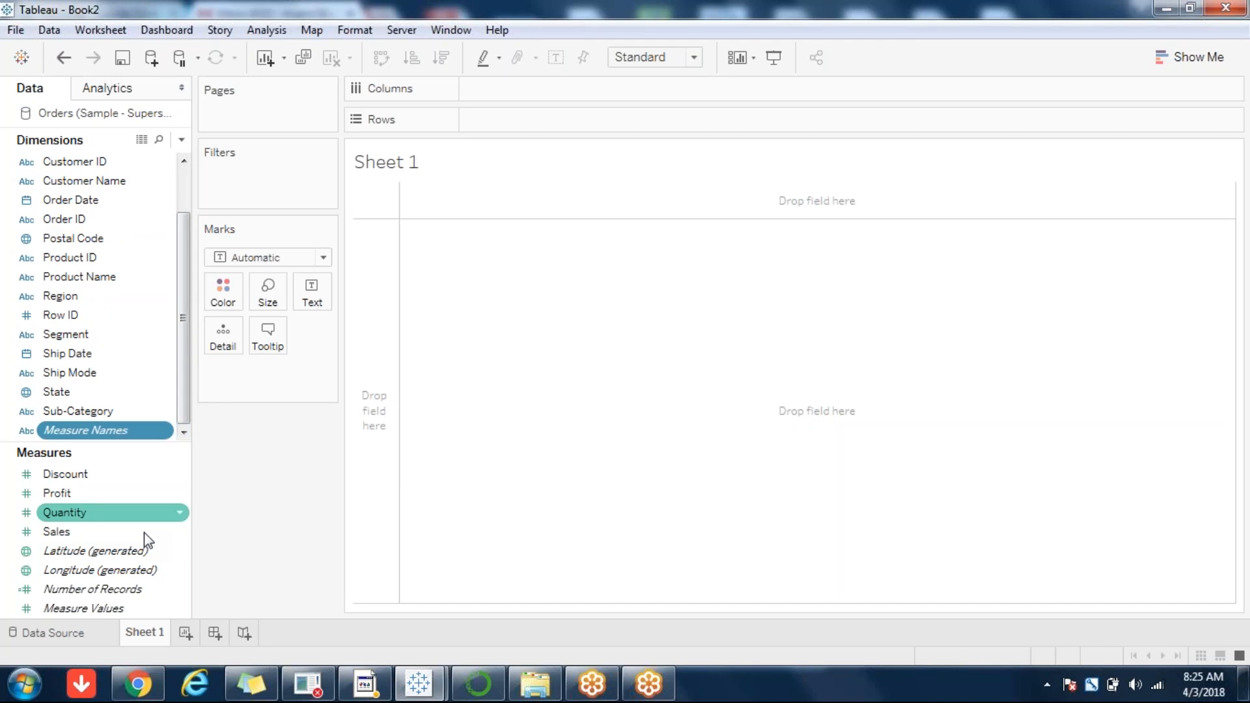
{"action": "left_click", "coordinate": [99, 553]}
{"action": "key", "text": "shift+Down"}
{"action": "key", "text": "shift+Down"}
{"action": "key", "text": "shift+Down"}
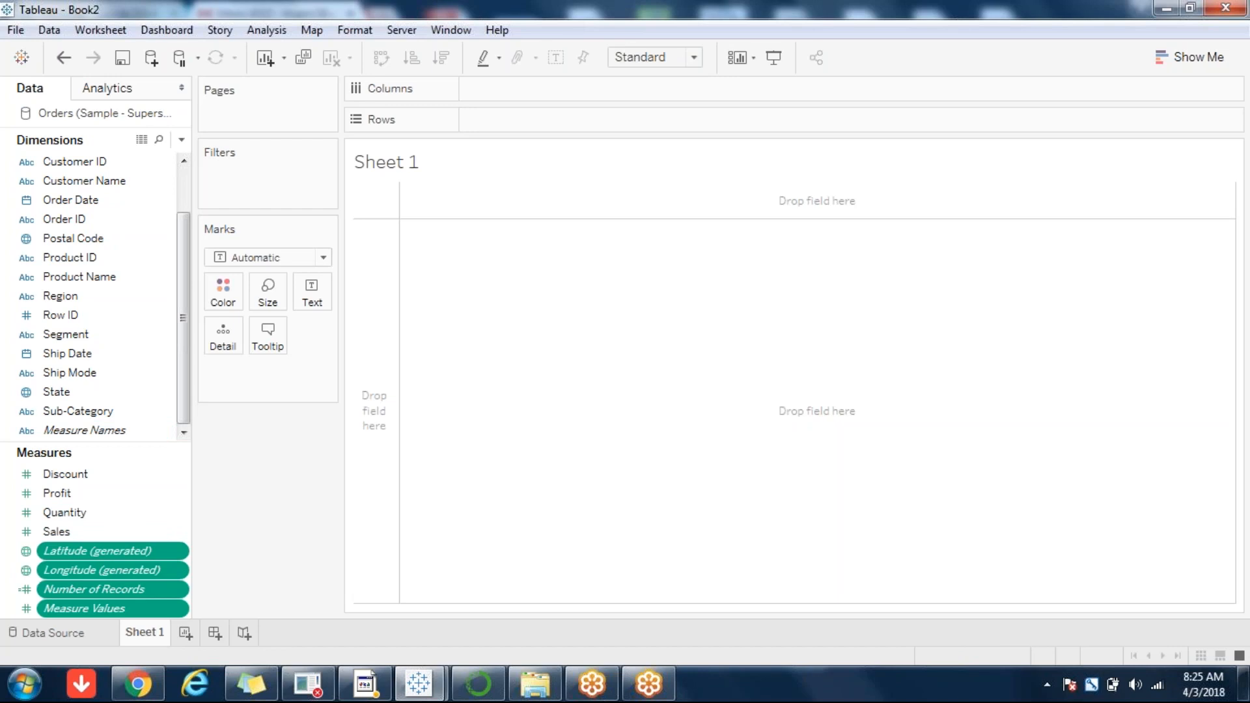
Step: Inspect the State field's aliases without changing them
{"action": "left_click", "coordinate": [82, 397]}
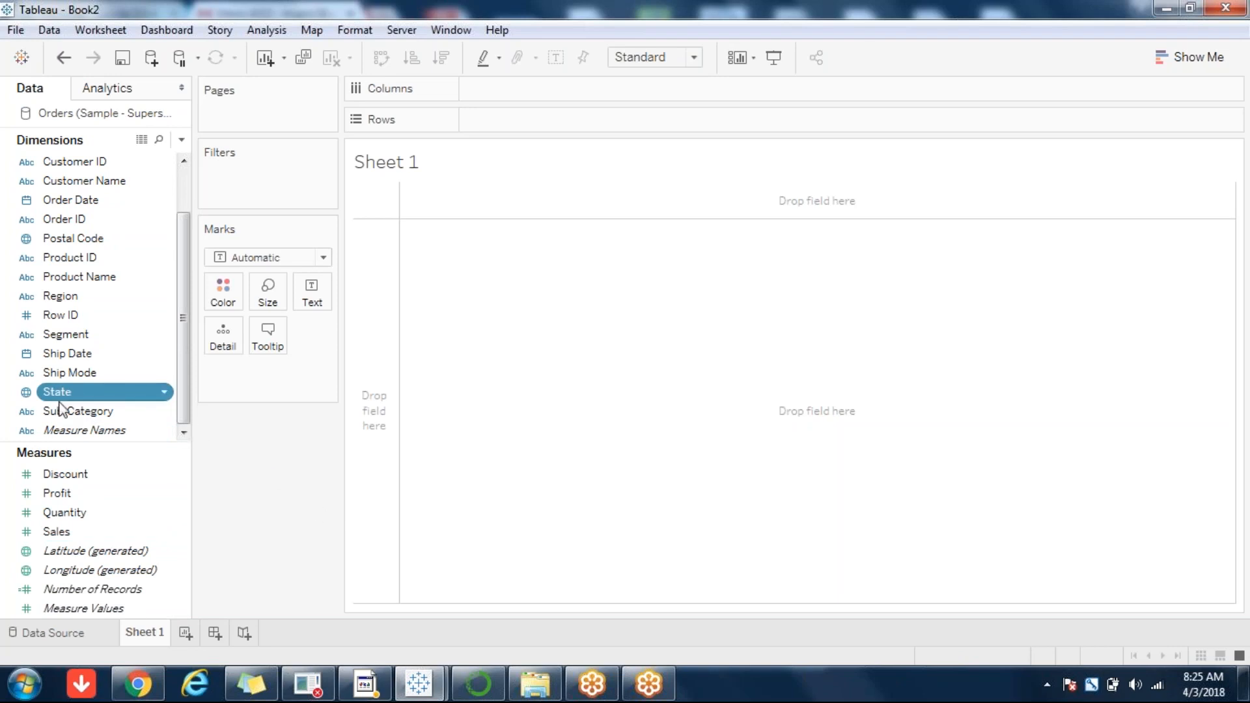
{"action": "left_click", "coordinate": [84, 277], "text": "ctrl"}
{"action": "right_click", "coordinate": [68, 396]}
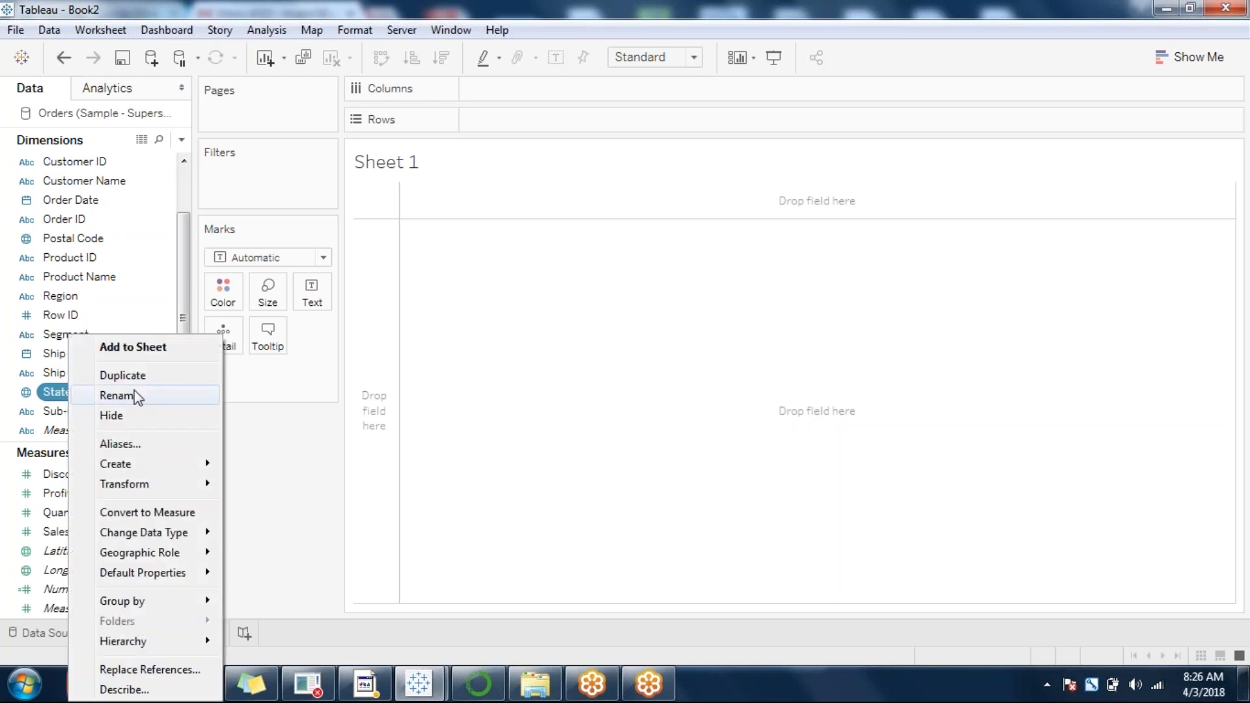
{"action": "left_click", "coordinate": [119, 445]}
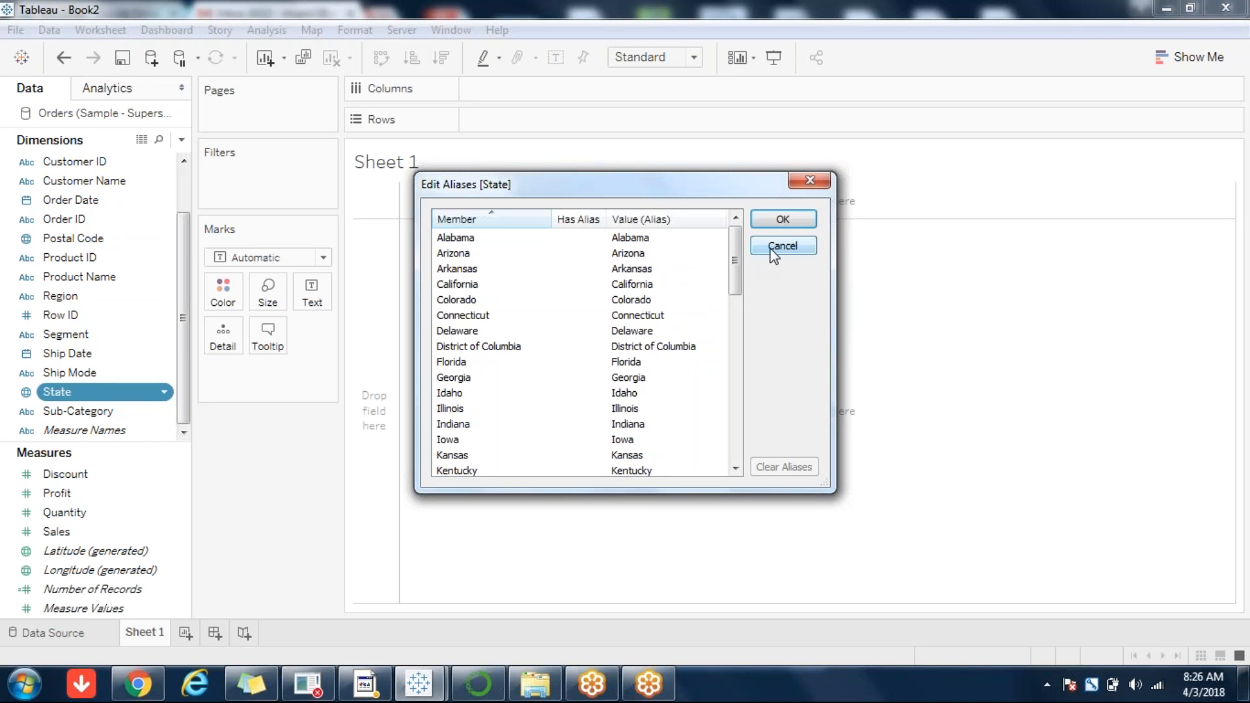
{"action": "left_click", "coordinate": [753, 248]}
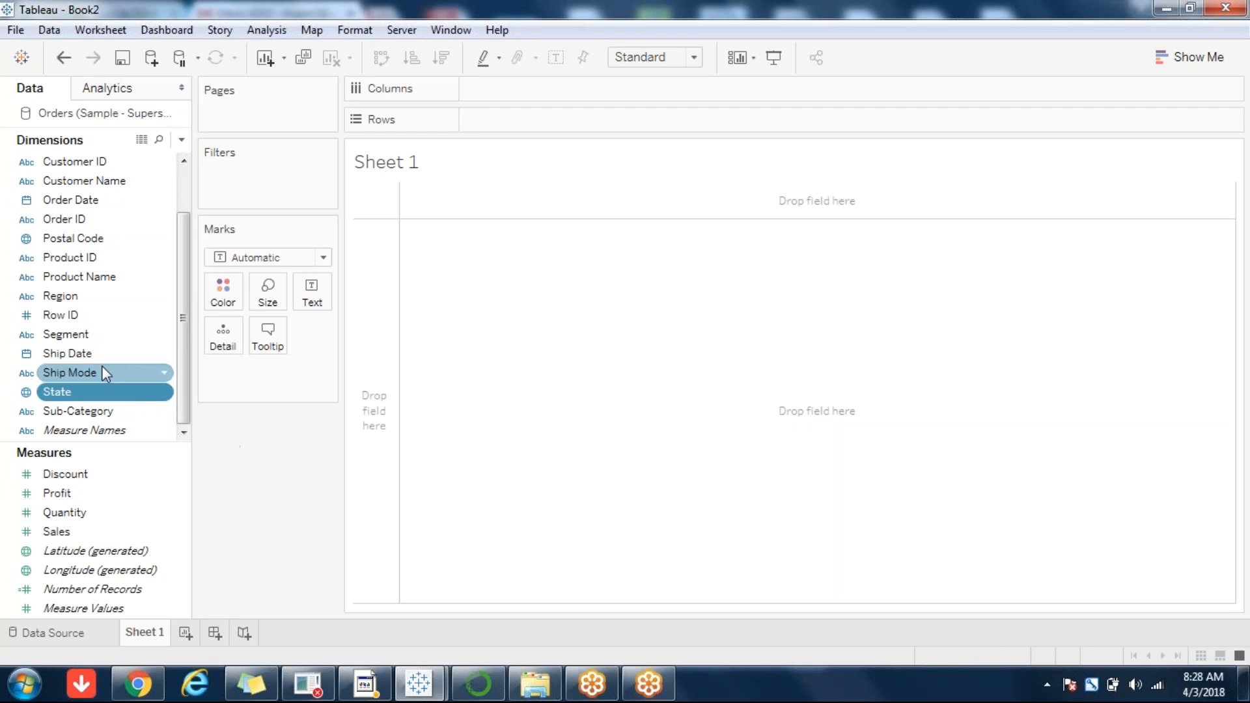
Step: Examine the geographic roles available for the Region field
{"action": "right_click", "coordinate": [76, 294]}
{"action": "mouse_move", "coordinate": [174, 519]}
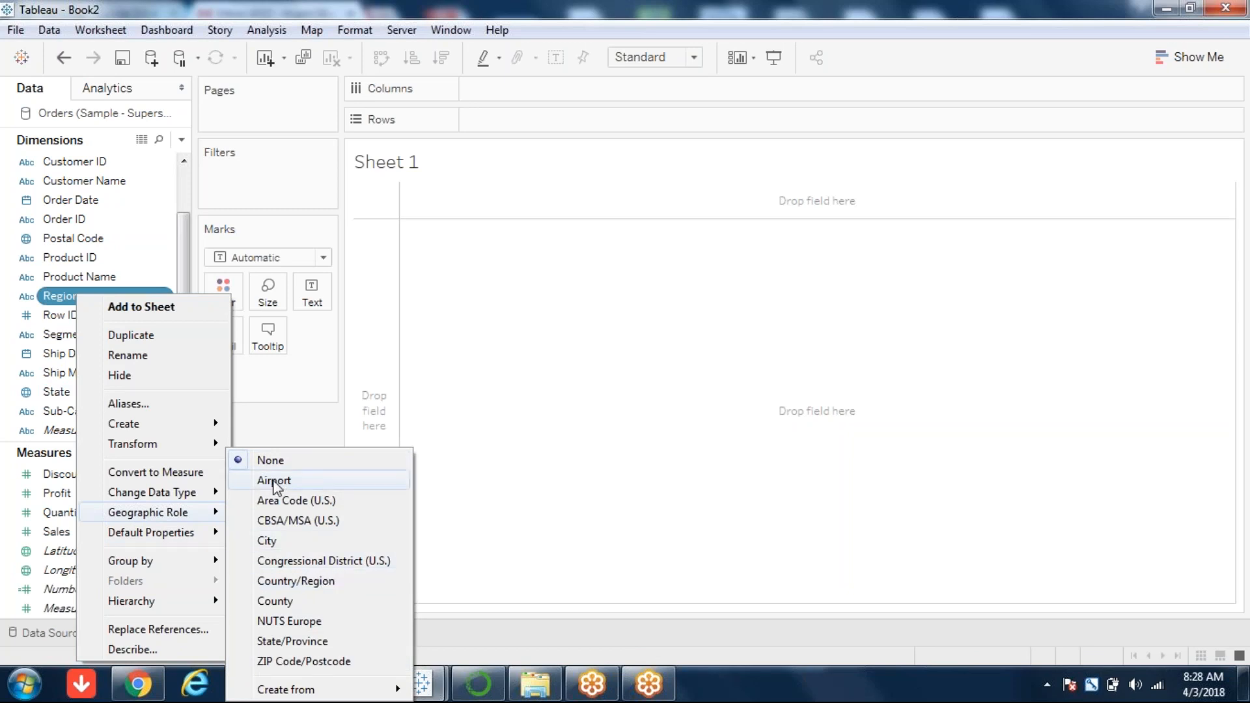
{"action": "key", "text": "Escape"}
{"action": "key", "text": "Escape"}
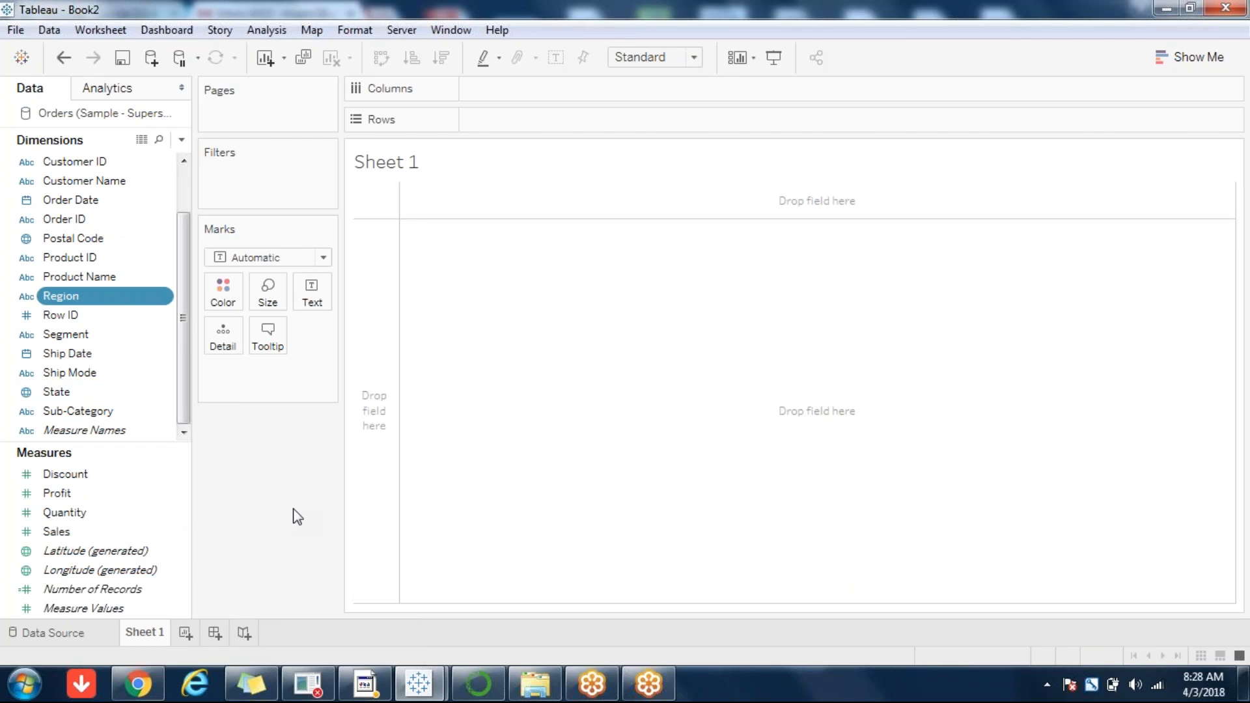
Step: Plot the State field on a map, check the California mark, and clear the sheet
{"action": "left_click", "coordinate": [72, 395]}
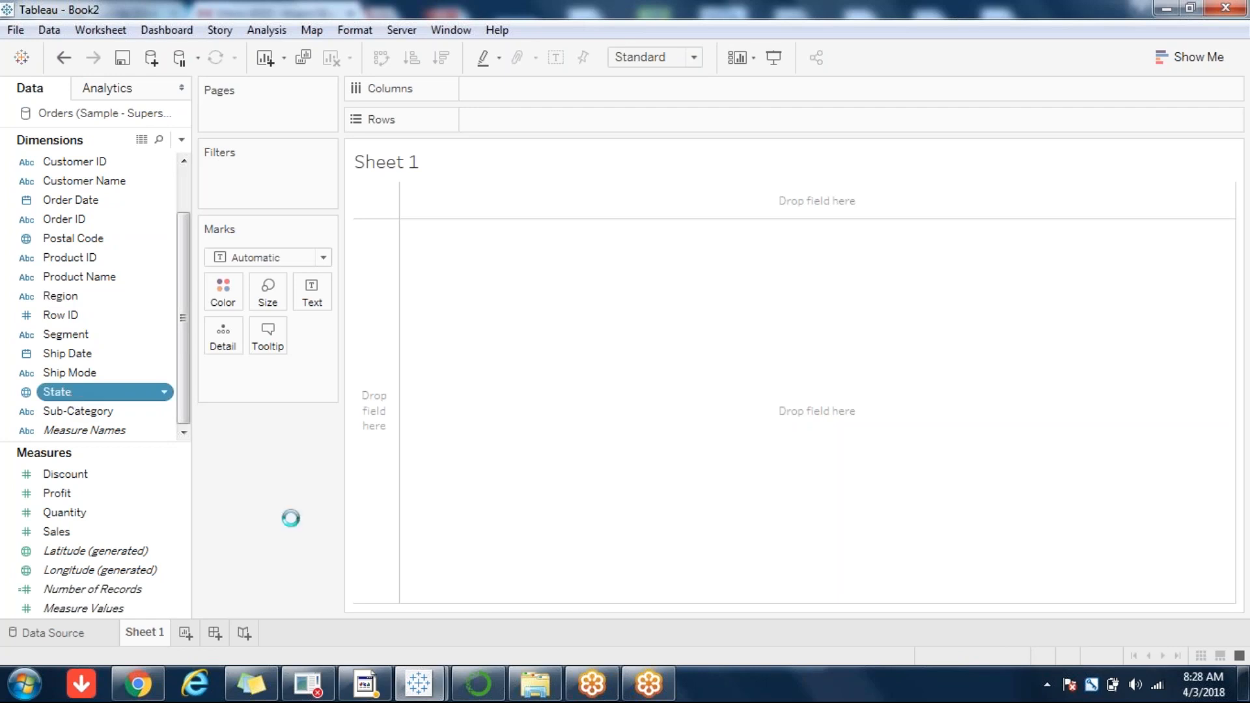
{"action": "mouse_move", "coordinate": [427, 417]}
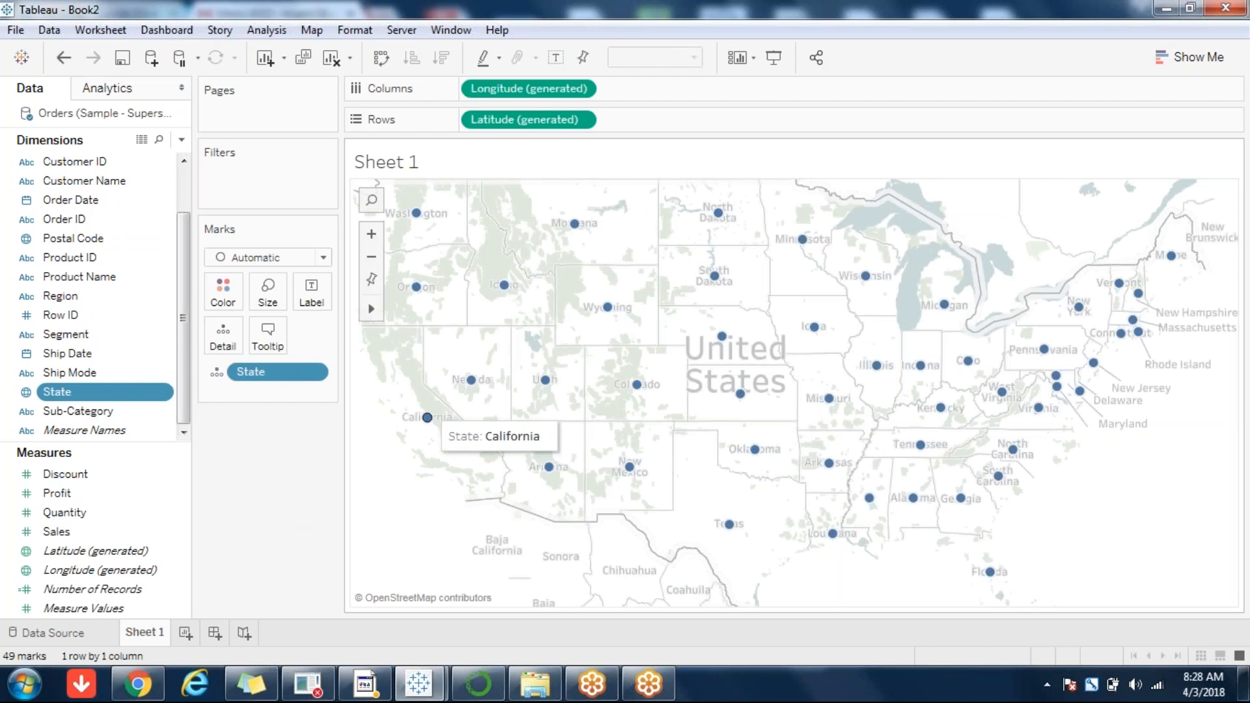
{"action": "left_click", "coordinate": [331, 57]}
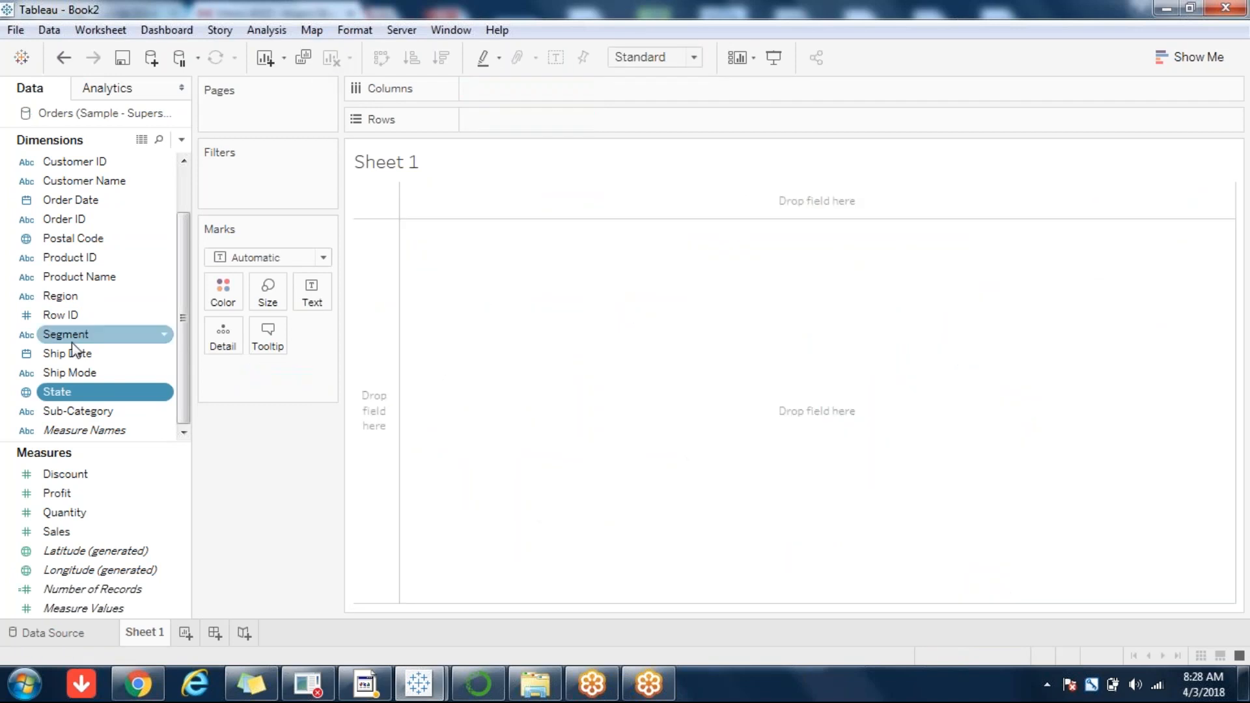
Step: Add the Region field to the empty sheet for comparison and clear the sheet
{"action": "left_click", "coordinate": [63, 299]}
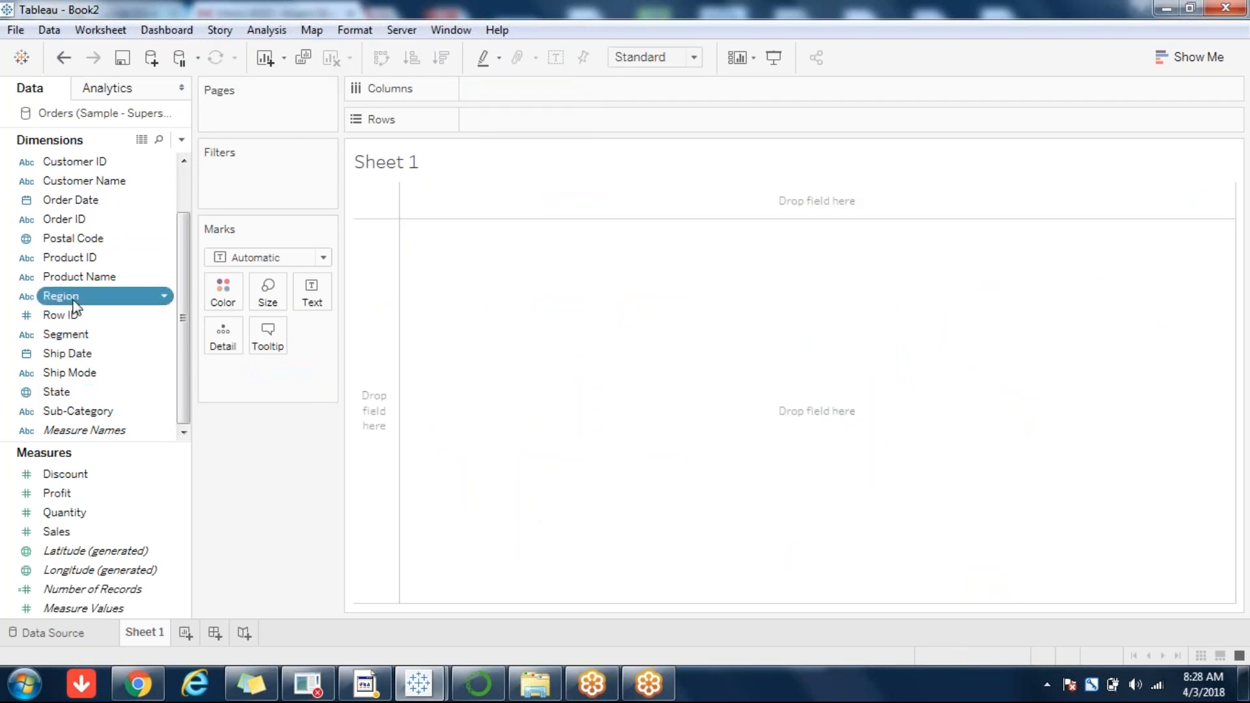
{"action": "key", "text": "Return"}
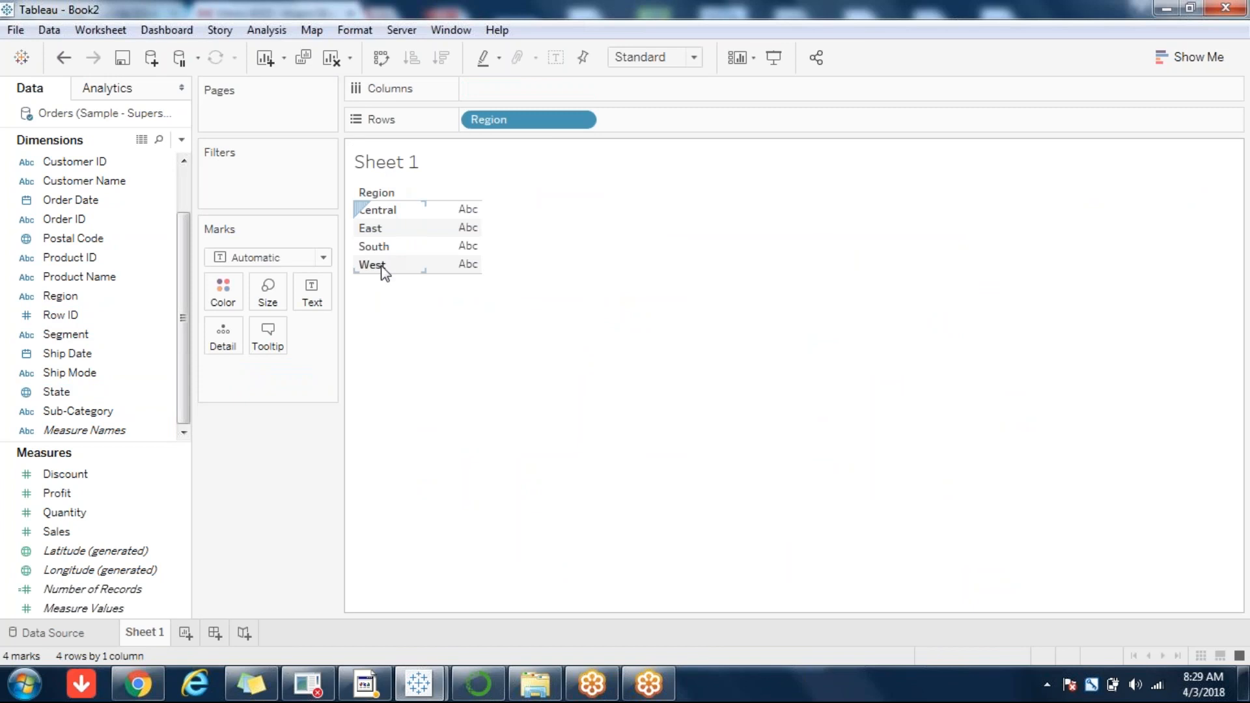
{"action": "left_click", "coordinate": [330, 61]}
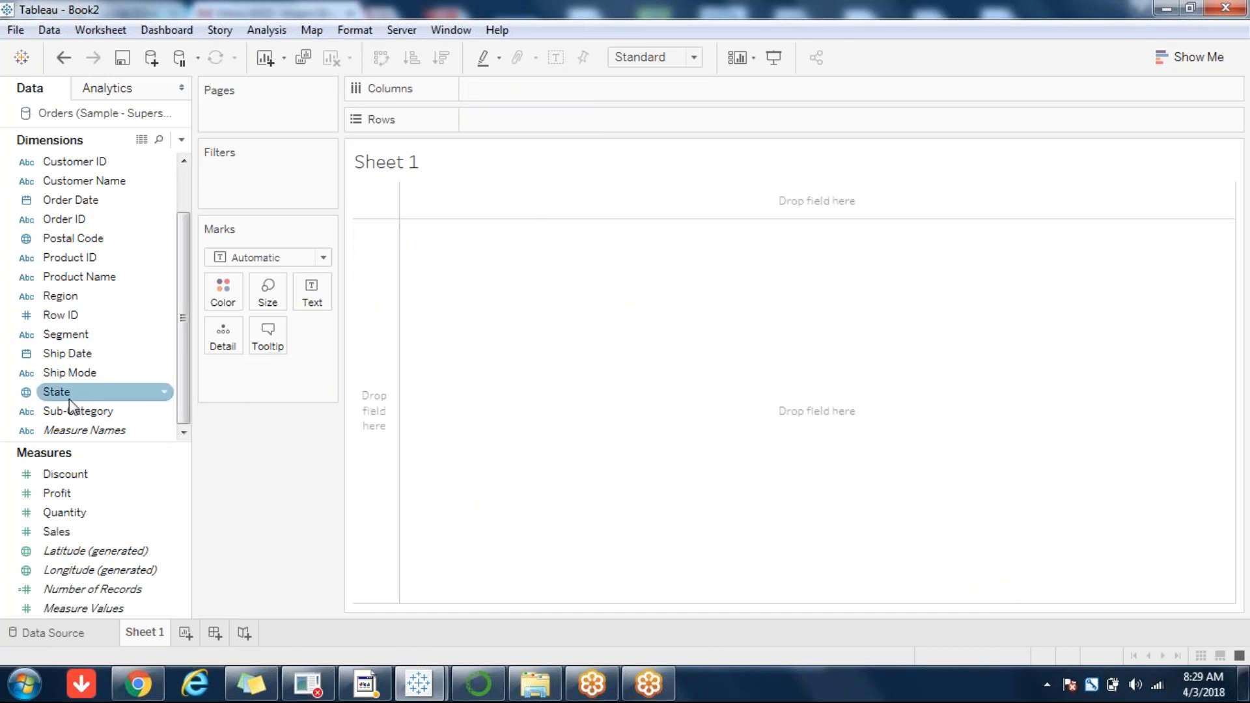
Step: Add the State field to the sheet as a map and check the Oregon mark
{"action": "double_click", "coordinate": [69, 399]}
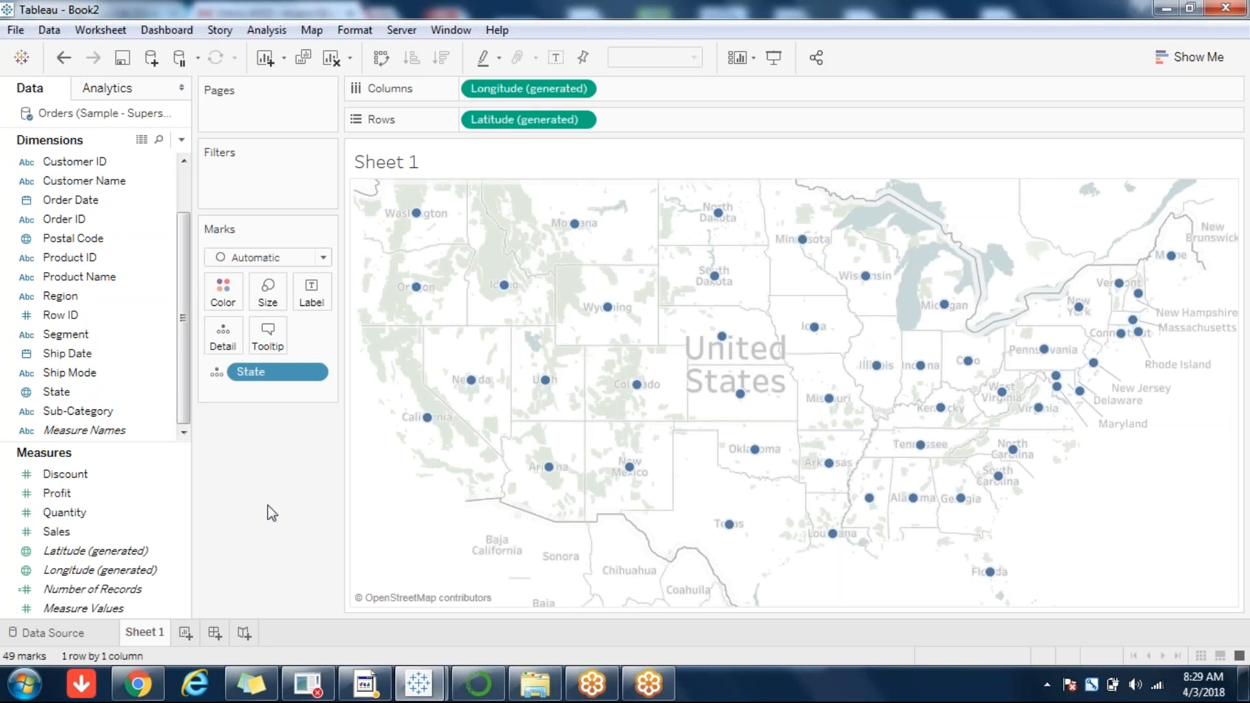
{"action": "mouse_move", "coordinate": [417, 287]}
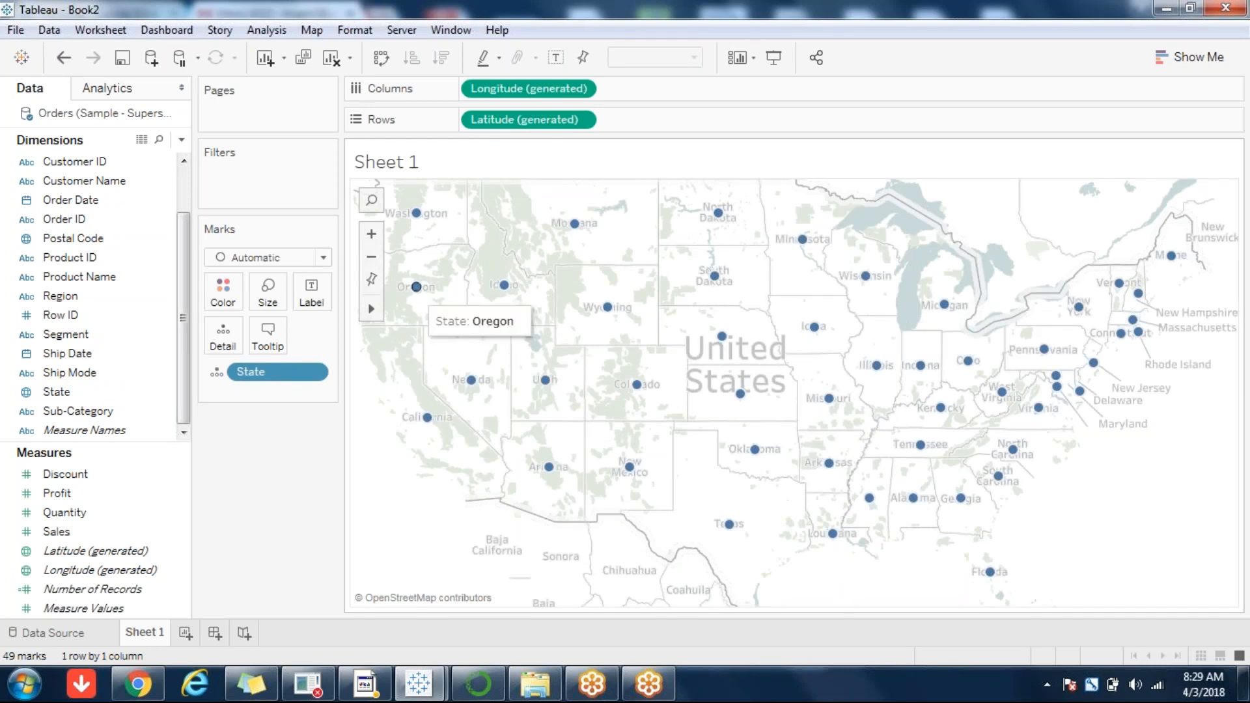
Step: Try the Square, Line, Shape, Text and Bar mark types on the state map
{"action": "left_click", "coordinate": [285, 257]}
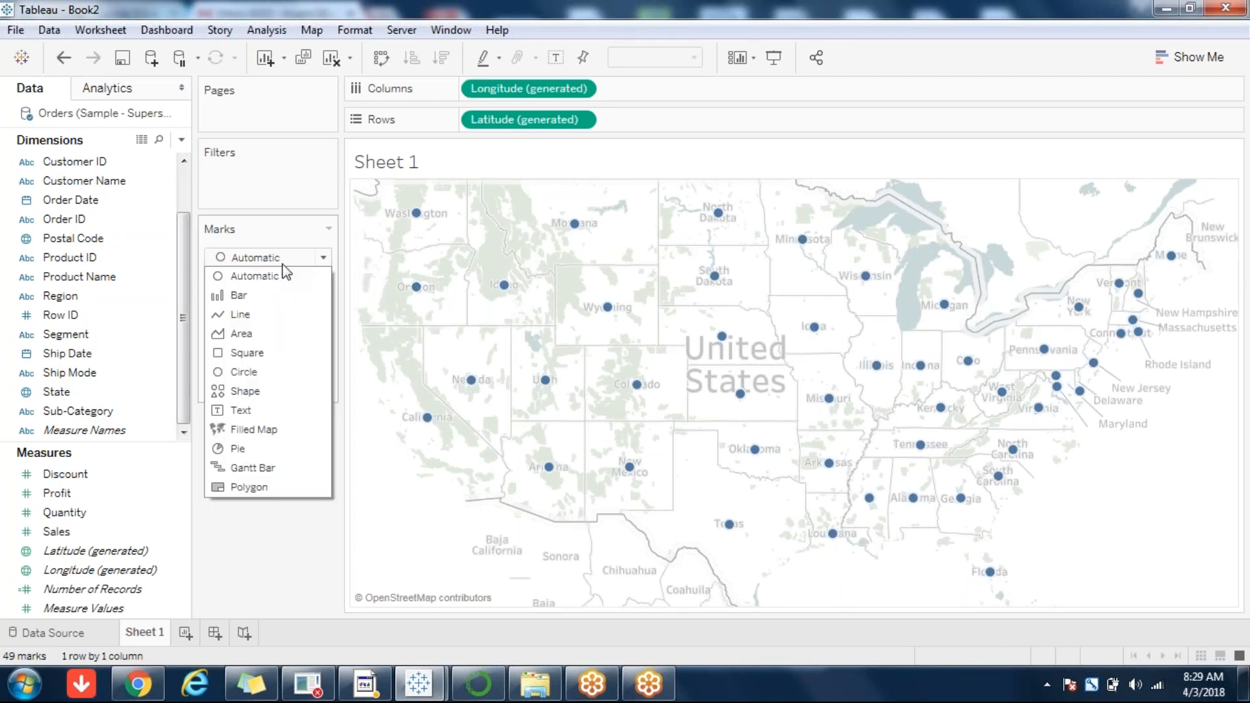
{"action": "left_click", "coordinate": [258, 356]}
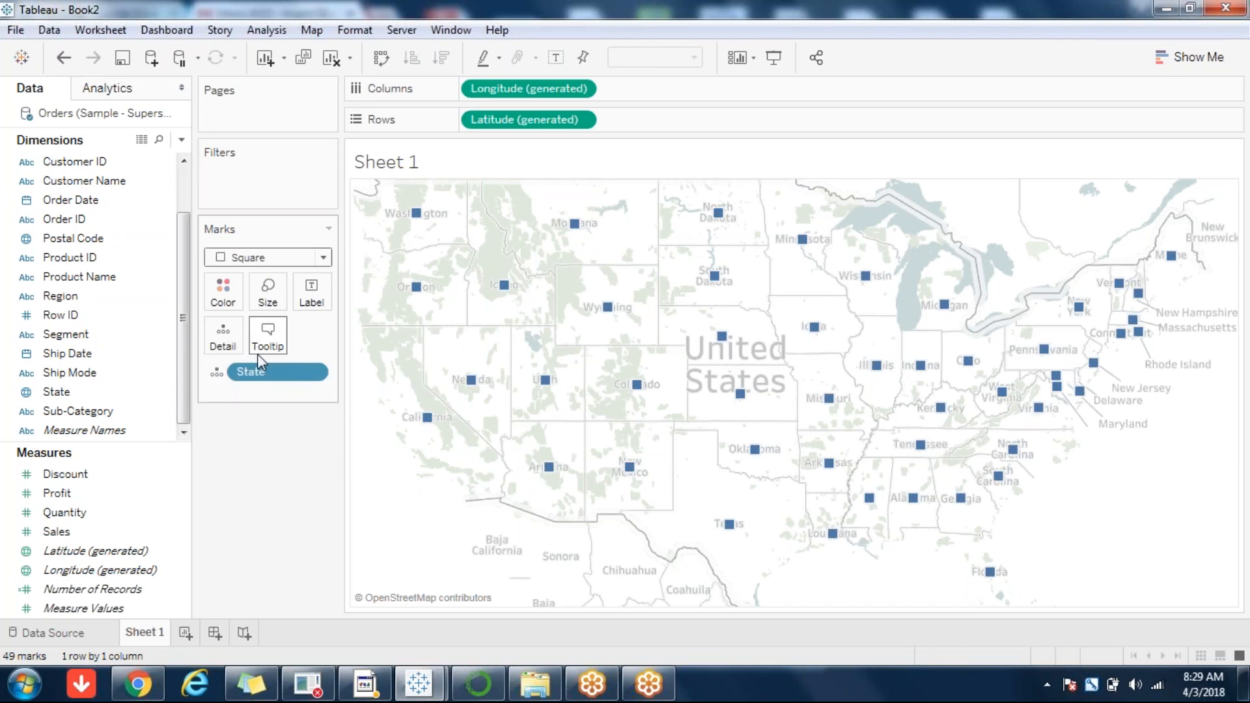
{"action": "left_click", "coordinate": [293, 259]}
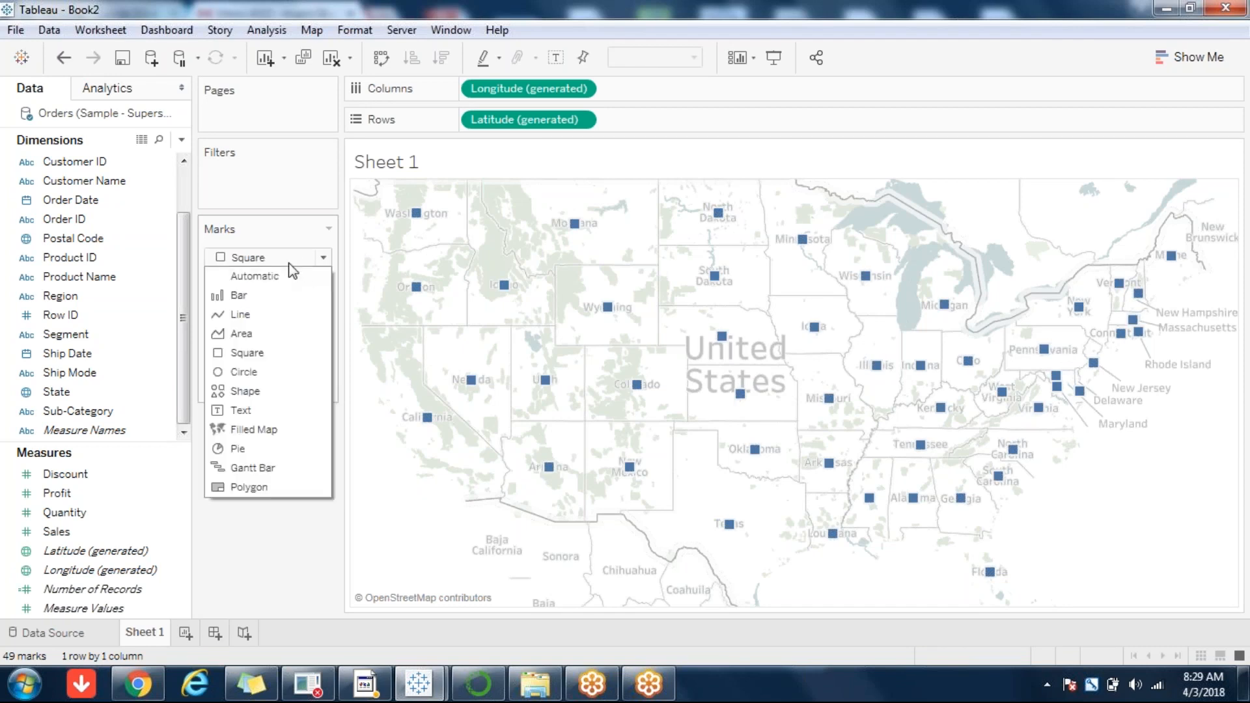
{"action": "left_click", "coordinate": [245, 298]}
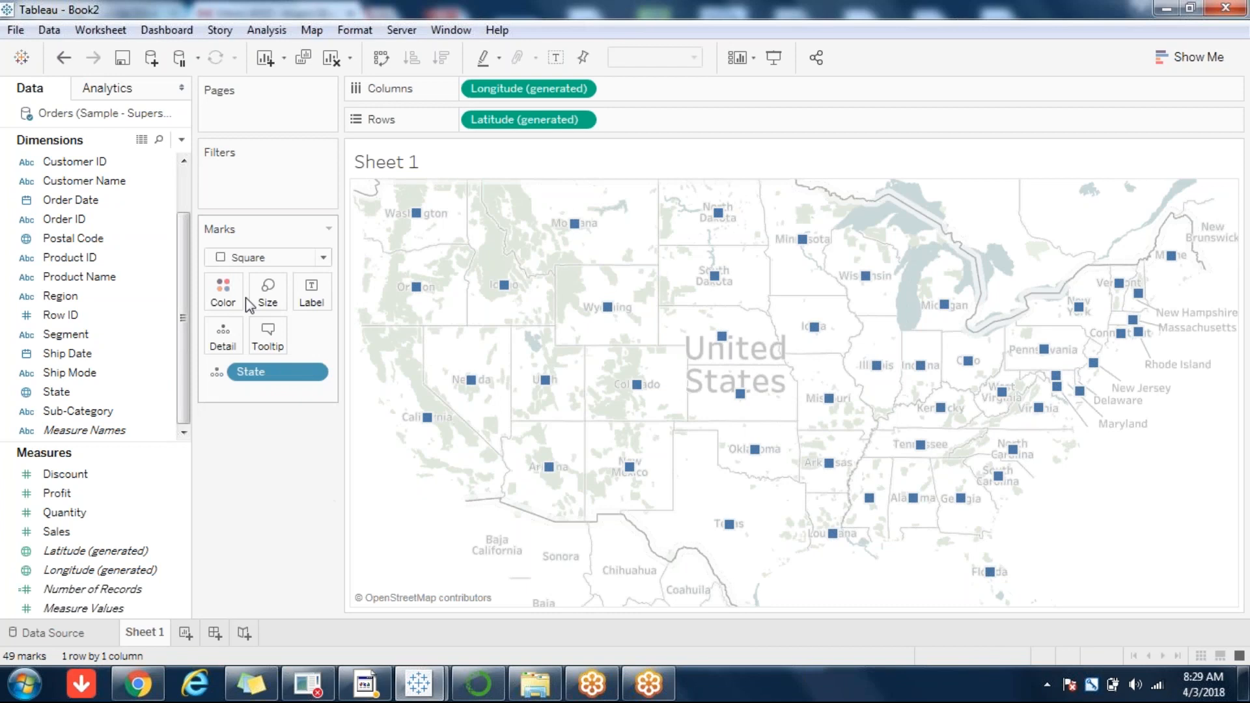
{"action": "left_click", "coordinate": [271, 261]}
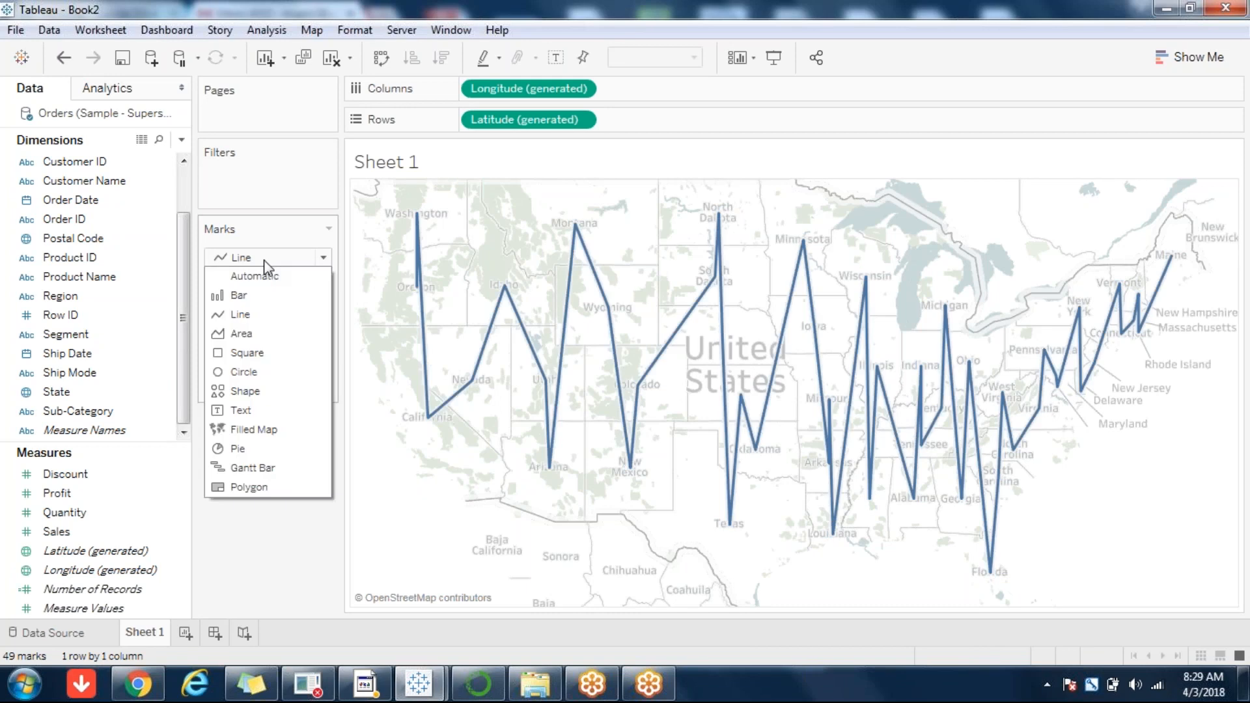
{"action": "left_click", "coordinate": [260, 394]}
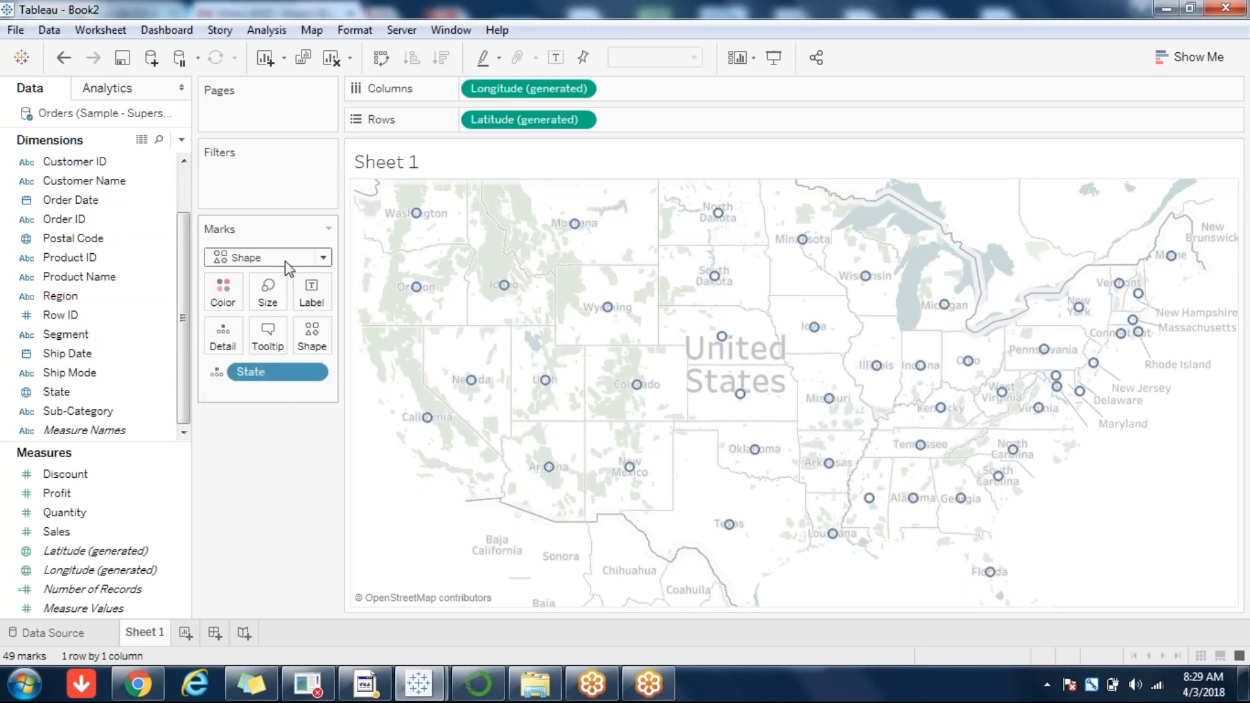
{"action": "left_click", "coordinate": [286, 267]}
{"action": "left_click", "coordinate": [248, 418]}
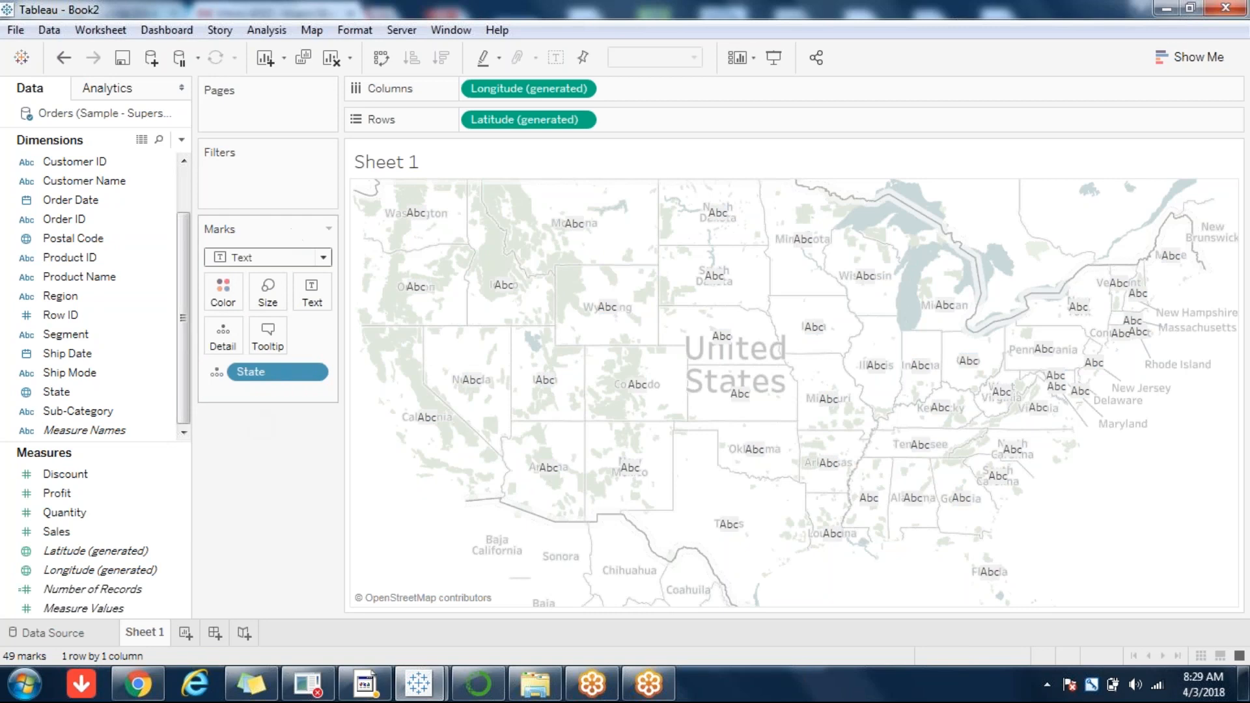
{"action": "left_click", "coordinate": [279, 257]}
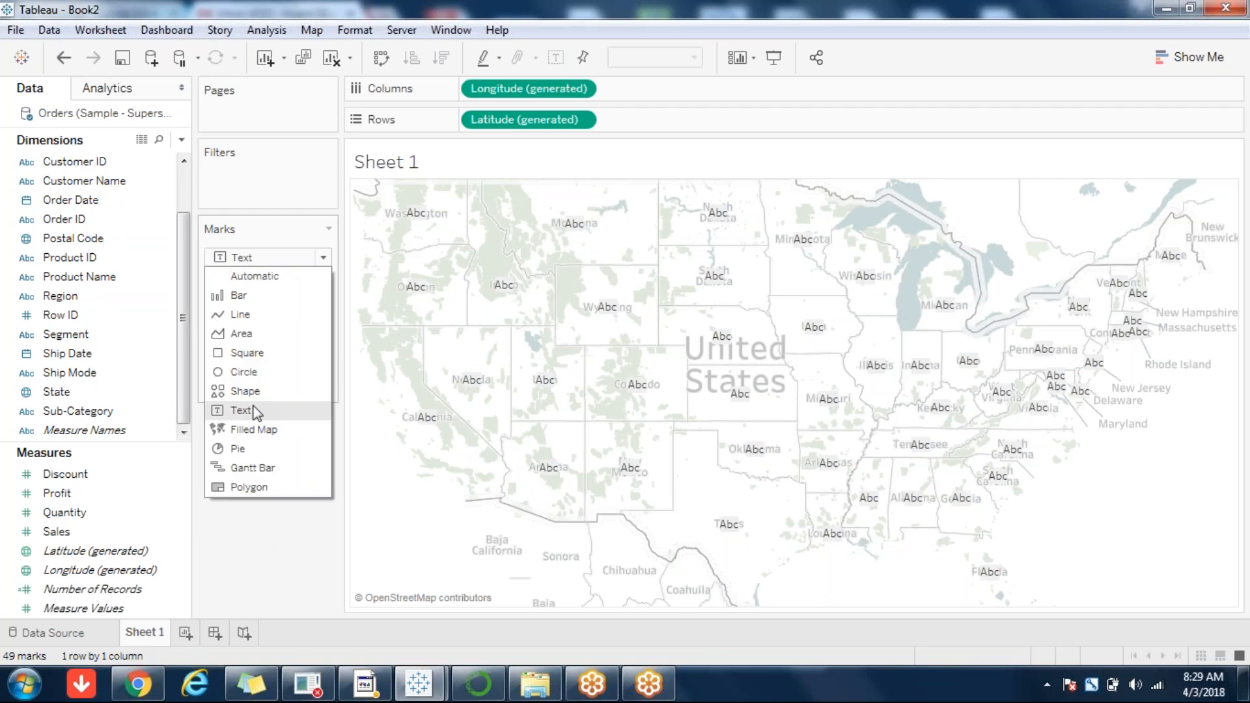
{"action": "left_click", "coordinate": [241, 295]}
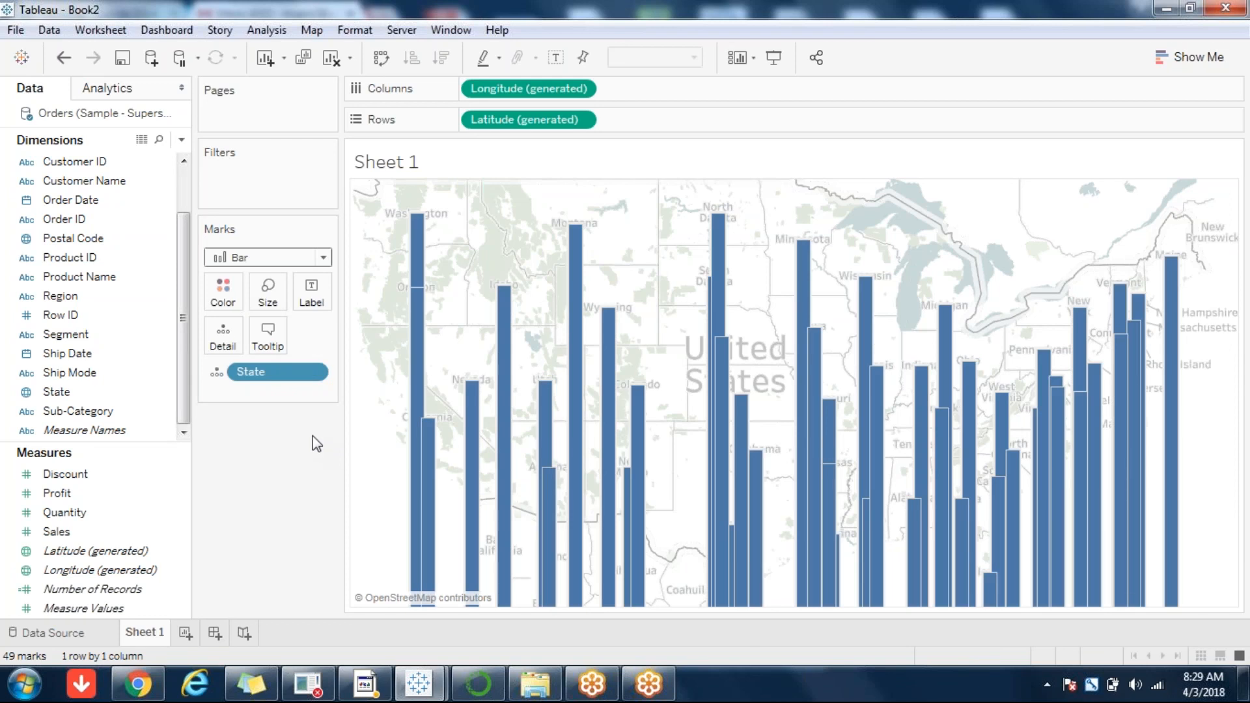
Step: Compare the Circle and Pie mark types on the state map and settle on Circle
{"action": "left_click", "coordinate": [318, 257]}
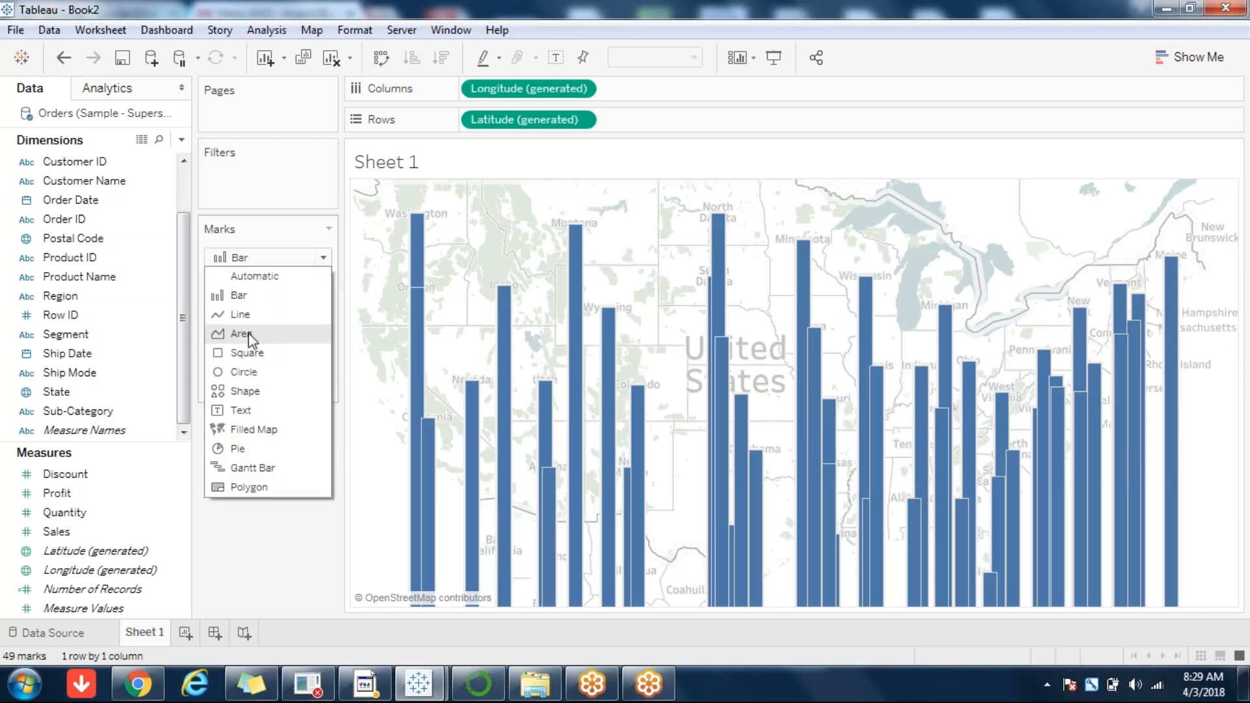
{"action": "left_click", "coordinate": [233, 374]}
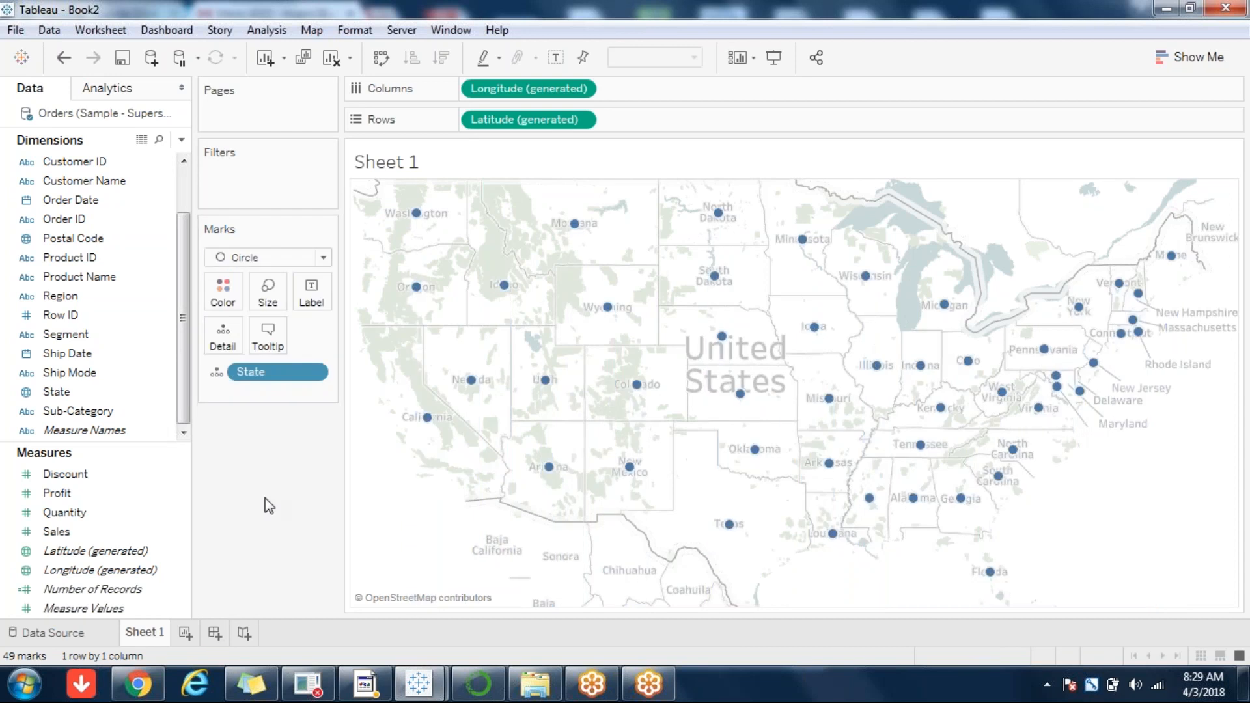
{"action": "left_click", "coordinate": [281, 257]}
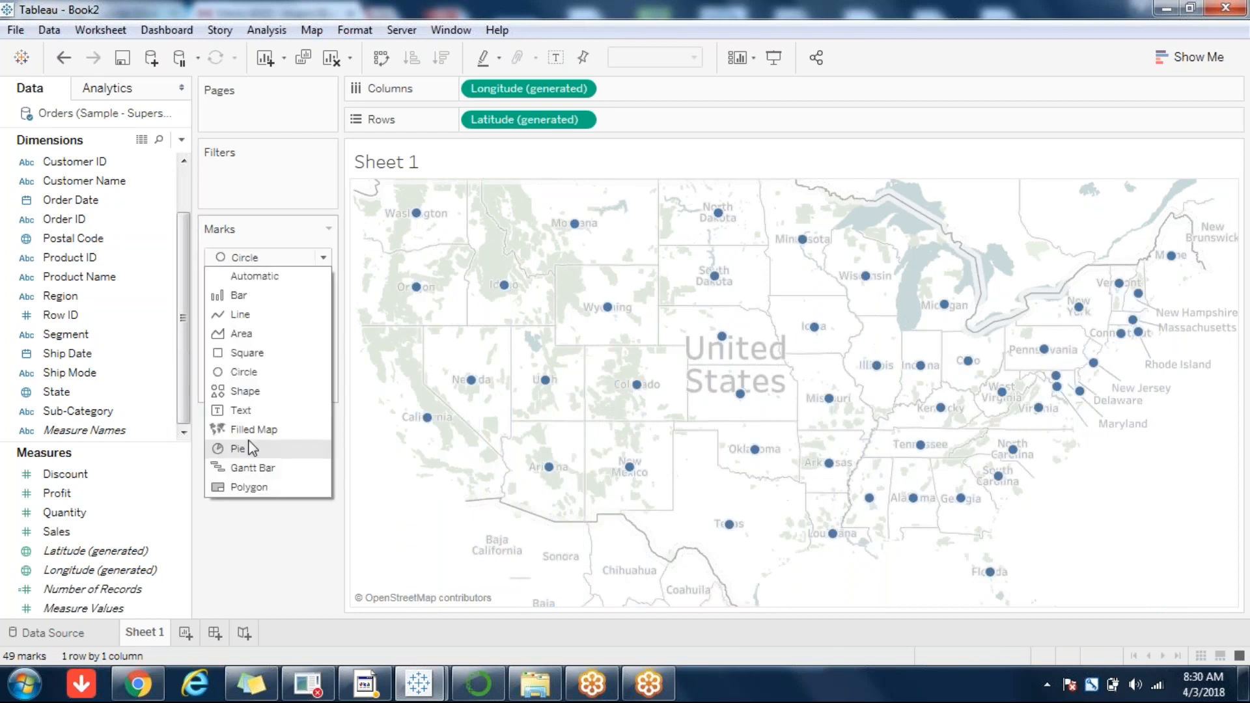
{"action": "key", "text": "Escape"}
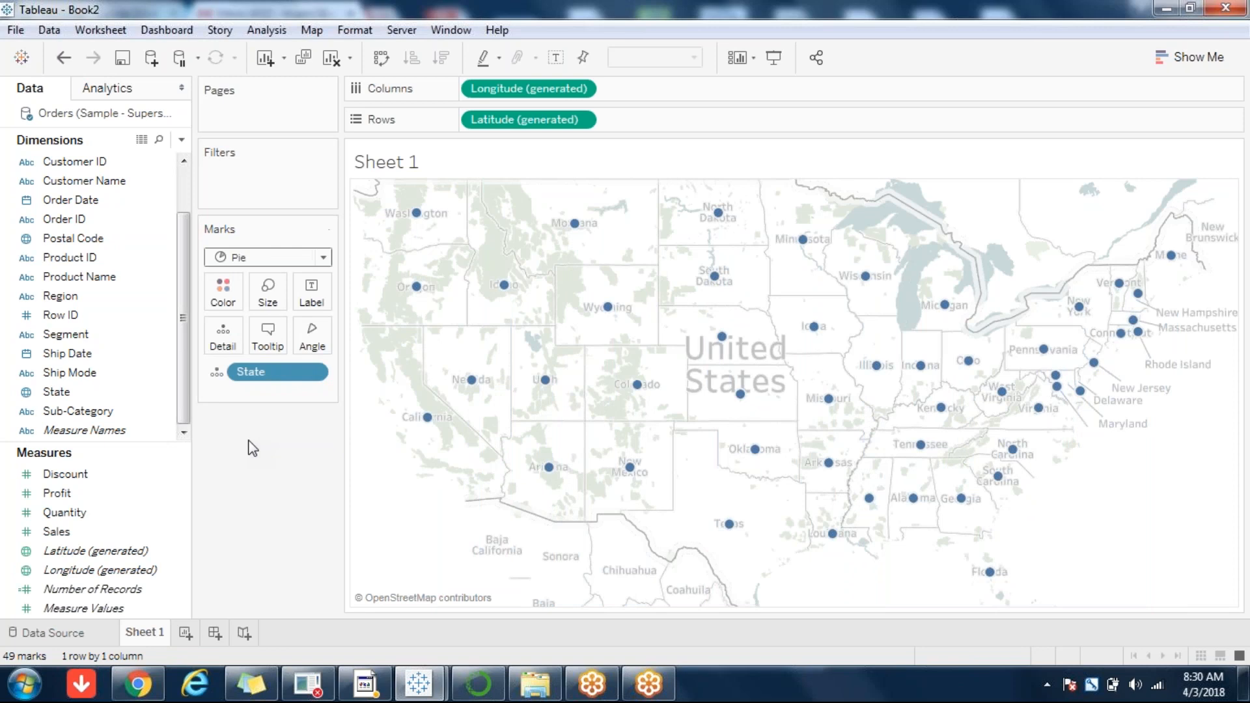
{"action": "left_click", "coordinate": [267, 257]}
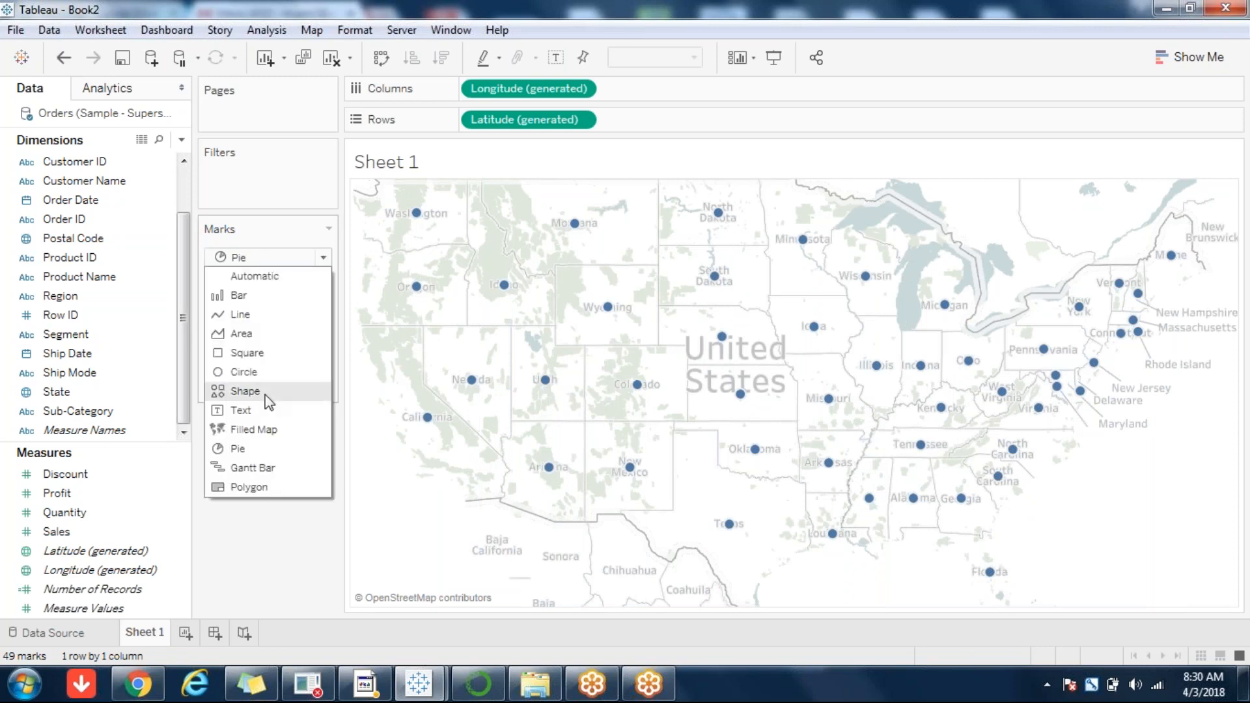
{"action": "left_click", "coordinate": [260, 371]}
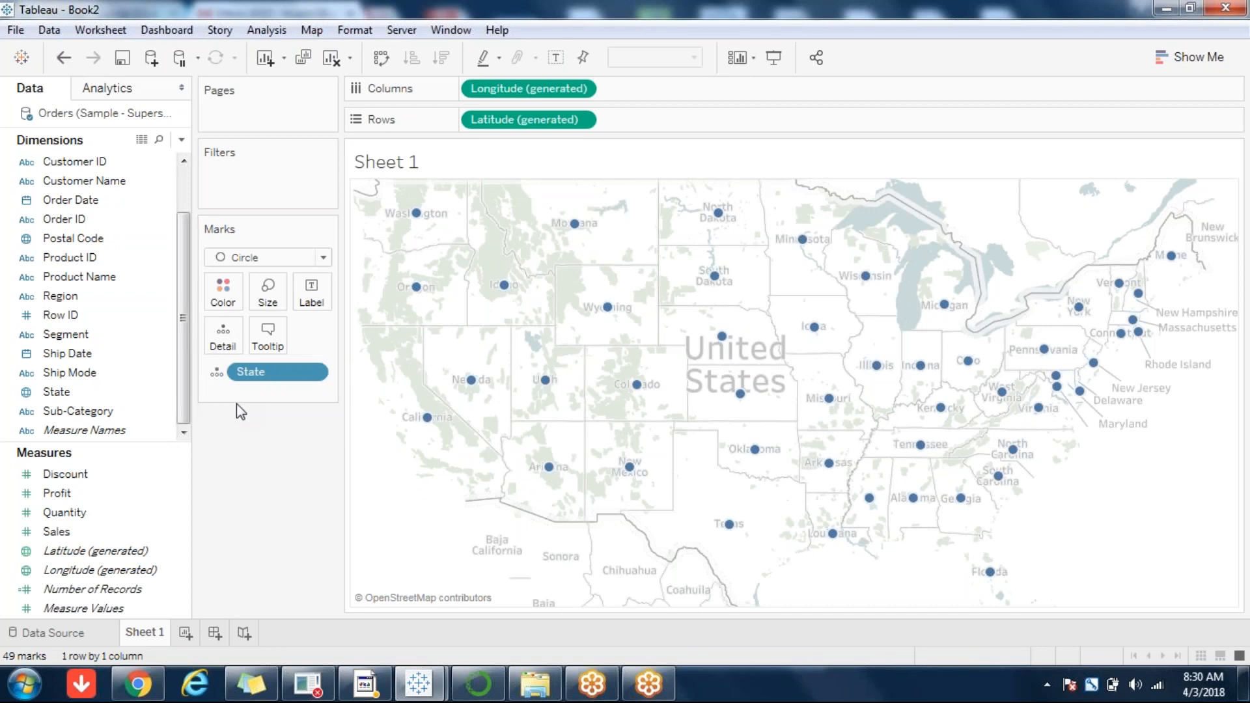
Step: Try coloring the state circles by the State field, and remove that field from Color again
{"action": "left_click", "coordinate": [254, 373]}
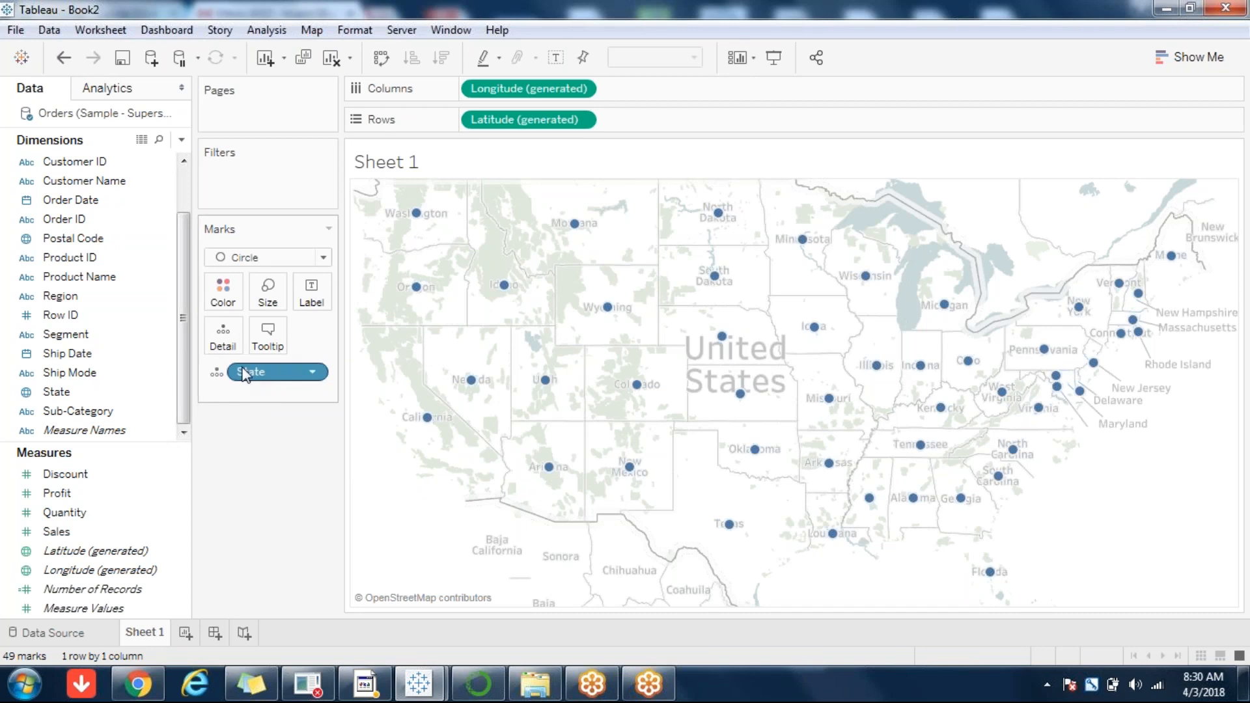
{"action": "left_click_drag", "start_coordinate": [96, 377], "coordinate": [223, 293]}
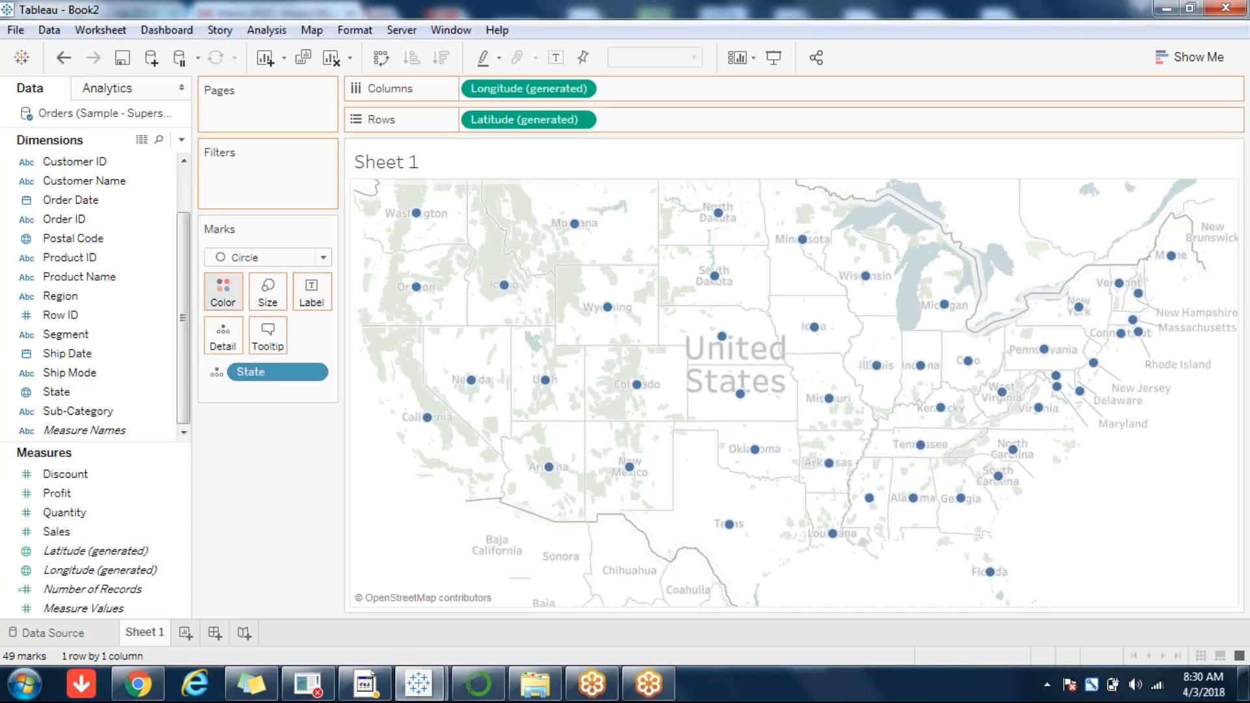
{"action": "left_click_drag", "start_coordinate": [258, 459], "coordinate": [257, 458]}
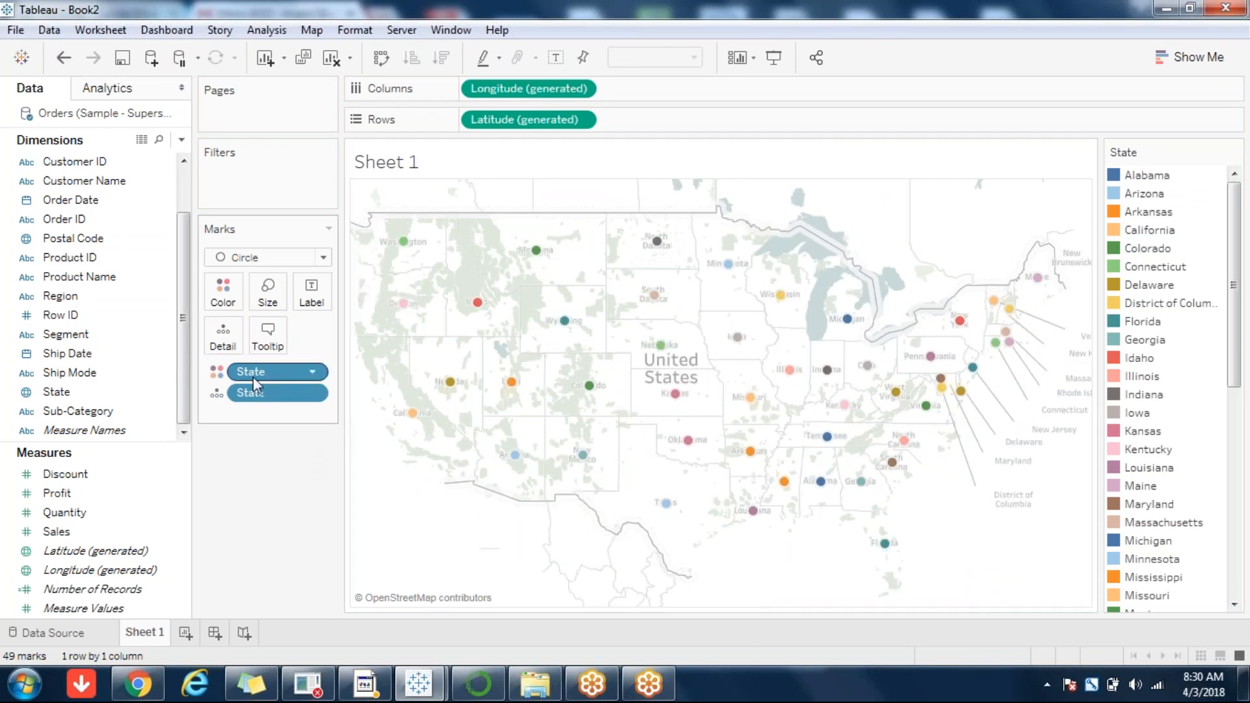
{"action": "left_click_drag", "start_coordinate": [255, 376], "coordinate": [255, 479]}
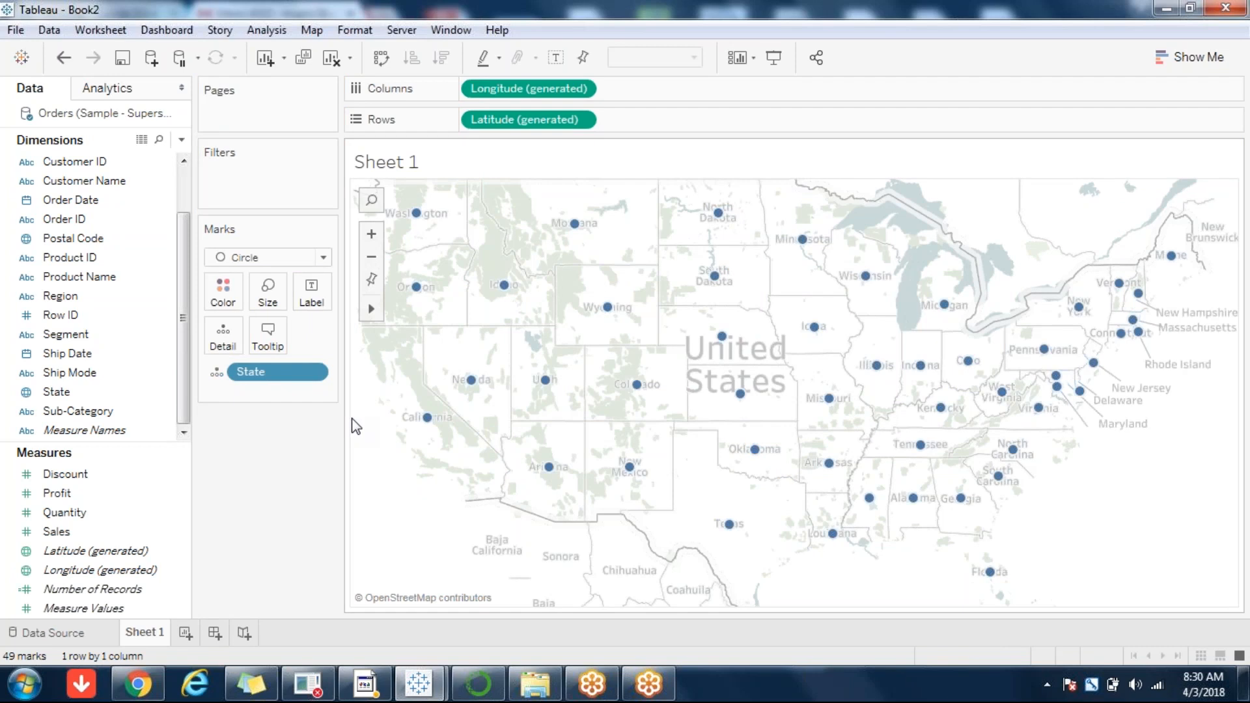
{"action": "mouse_move", "coordinate": [427, 420]}
{"action": "left_click", "coordinate": [313, 30]}
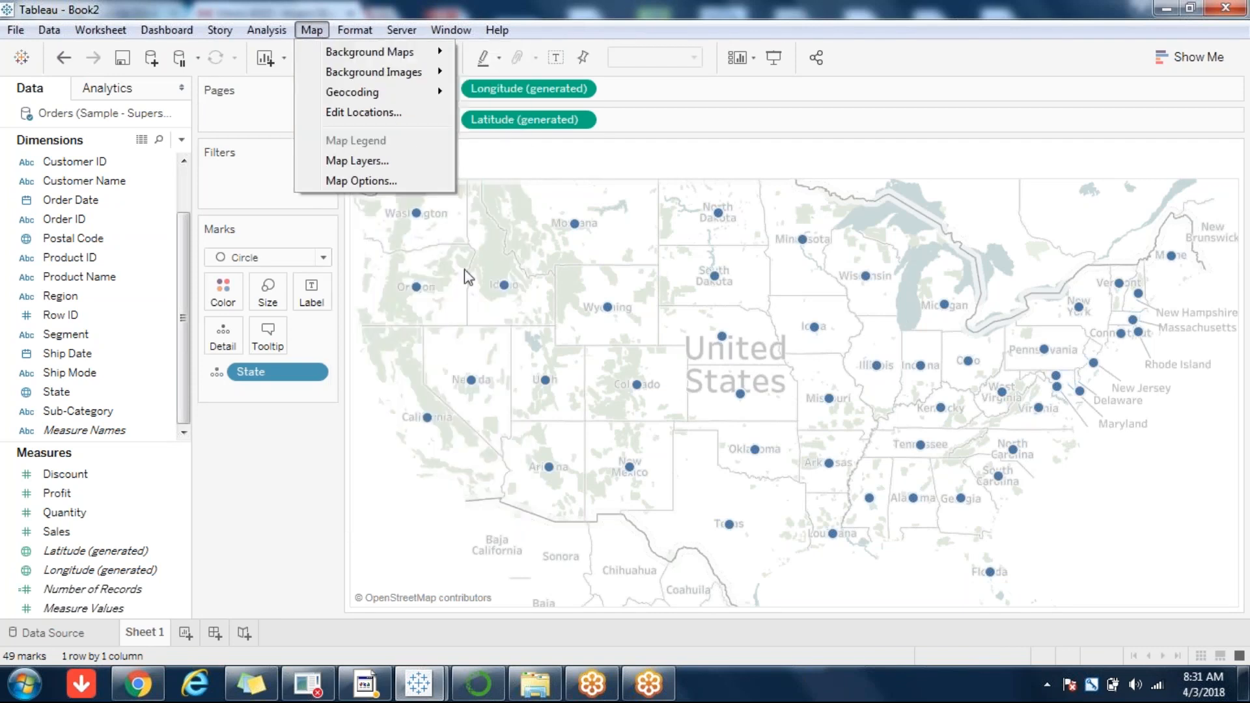
{"action": "left_click", "coordinate": [341, 552]}
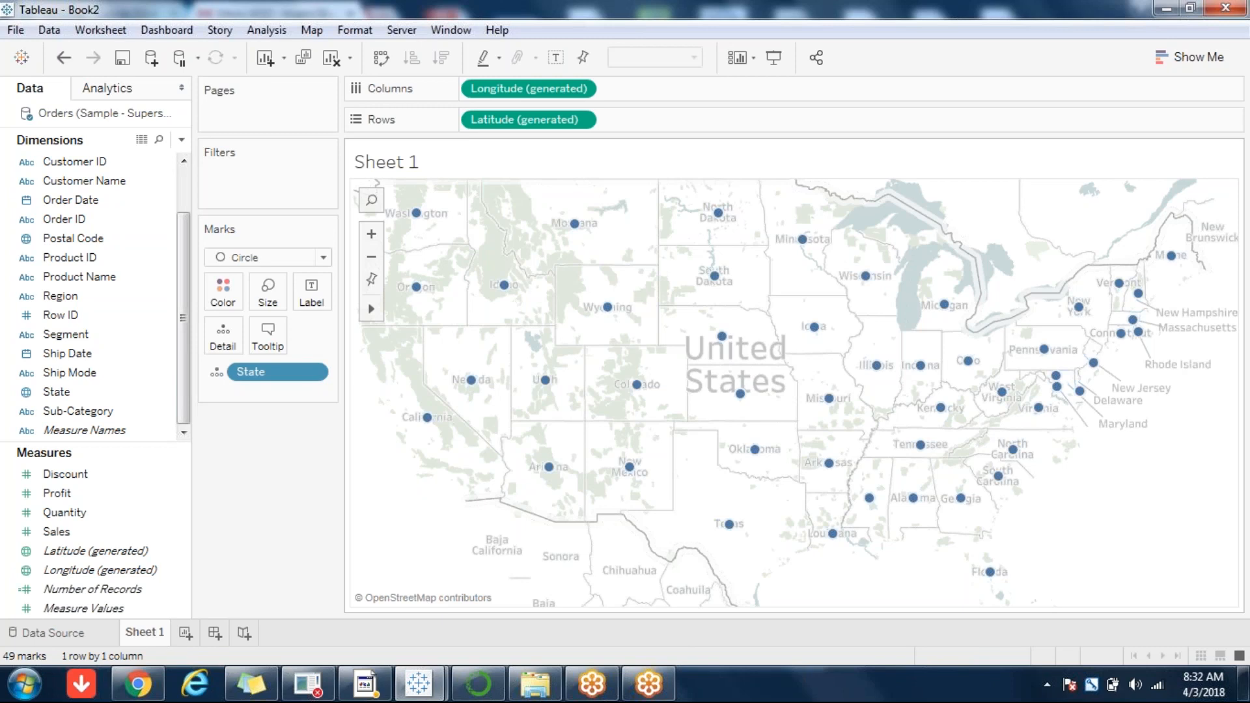
Step: Read the OpenStreetMap contributors' copyright page linked from the map credit, close it and return to the Book2 workbook in Tableau
{"action": "left_click", "coordinate": [423, 597]}
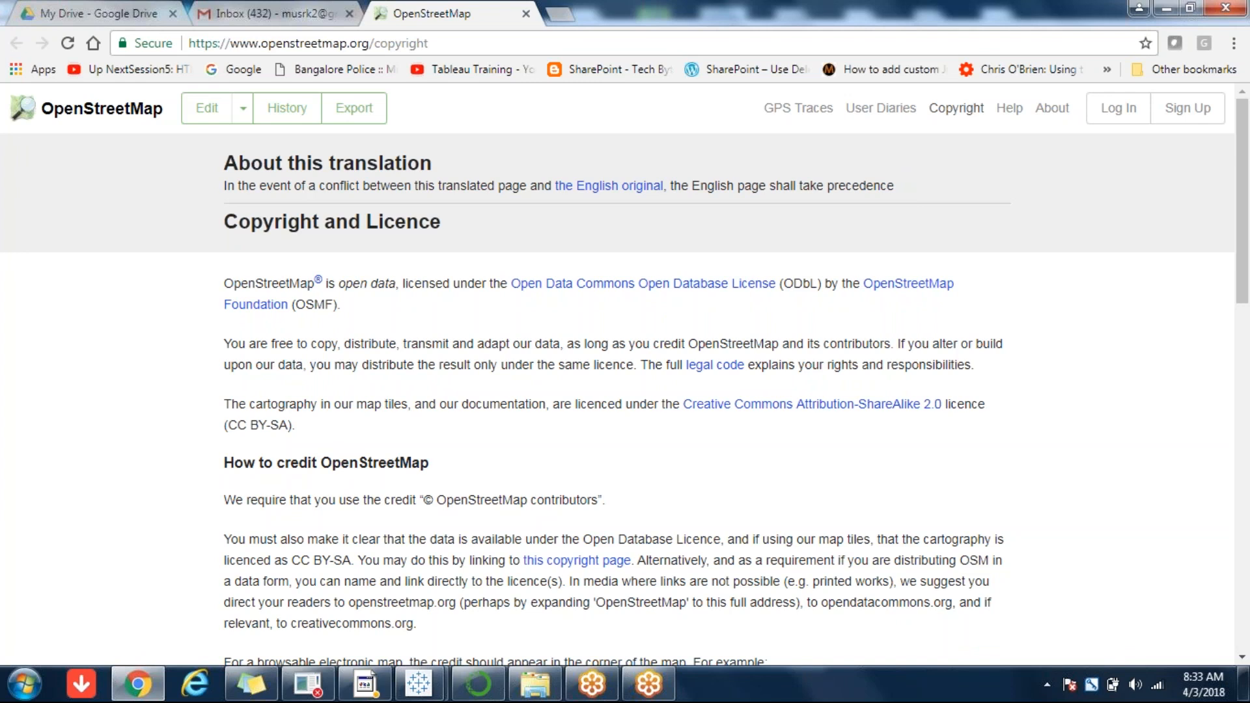
{"action": "left_click_drag", "start_coordinate": [1246, 224], "coordinate": [1246, 466]}
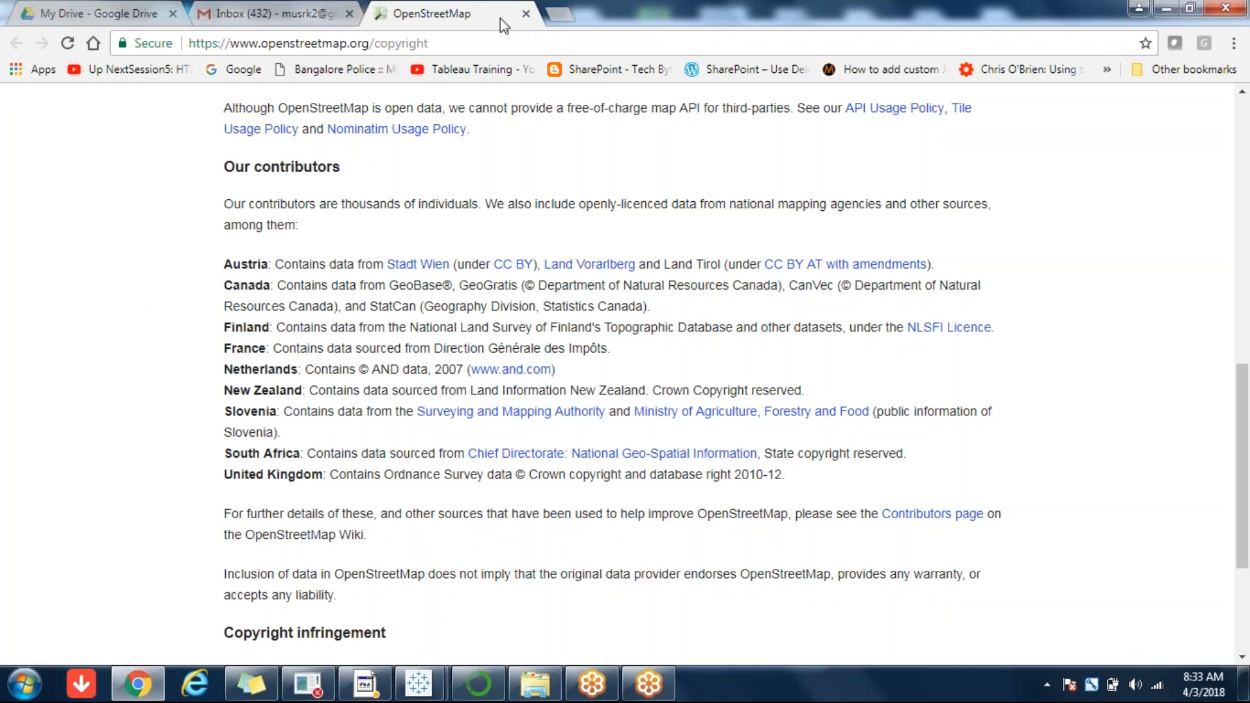
{"action": "left_click", "coordinate": [526, 14]}
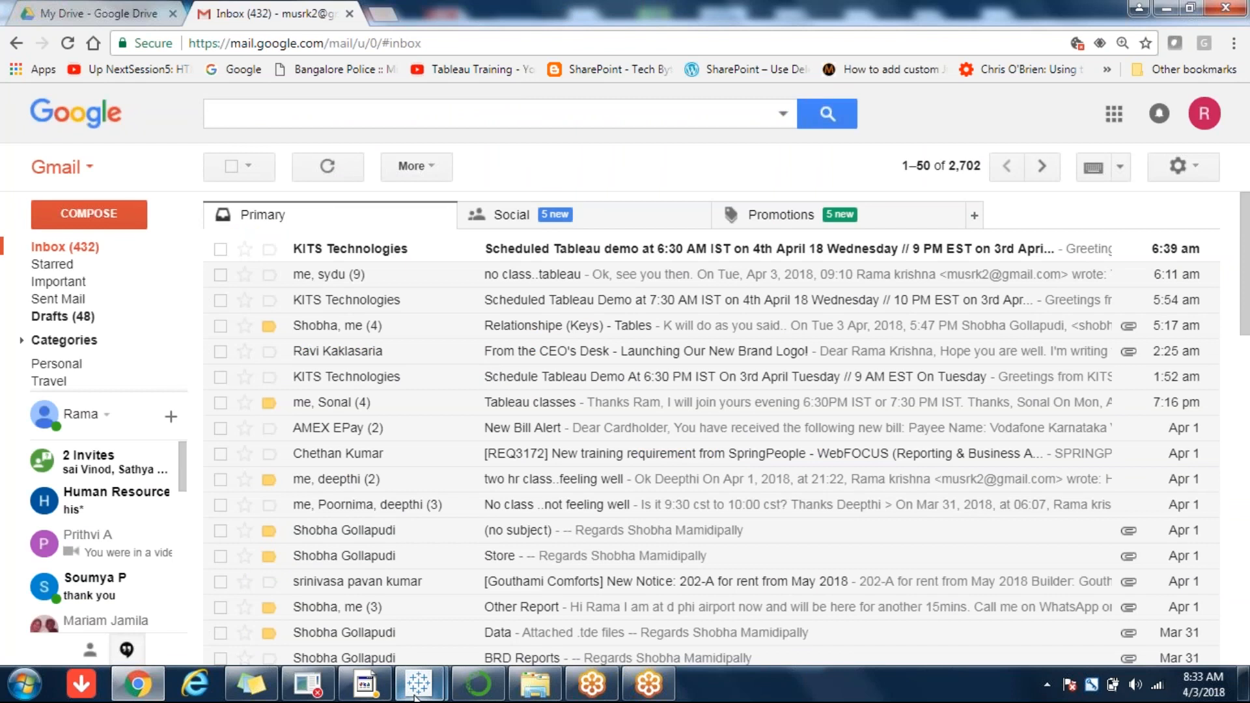
{"action": "mouse_move", "coordinate": [419, 695]}
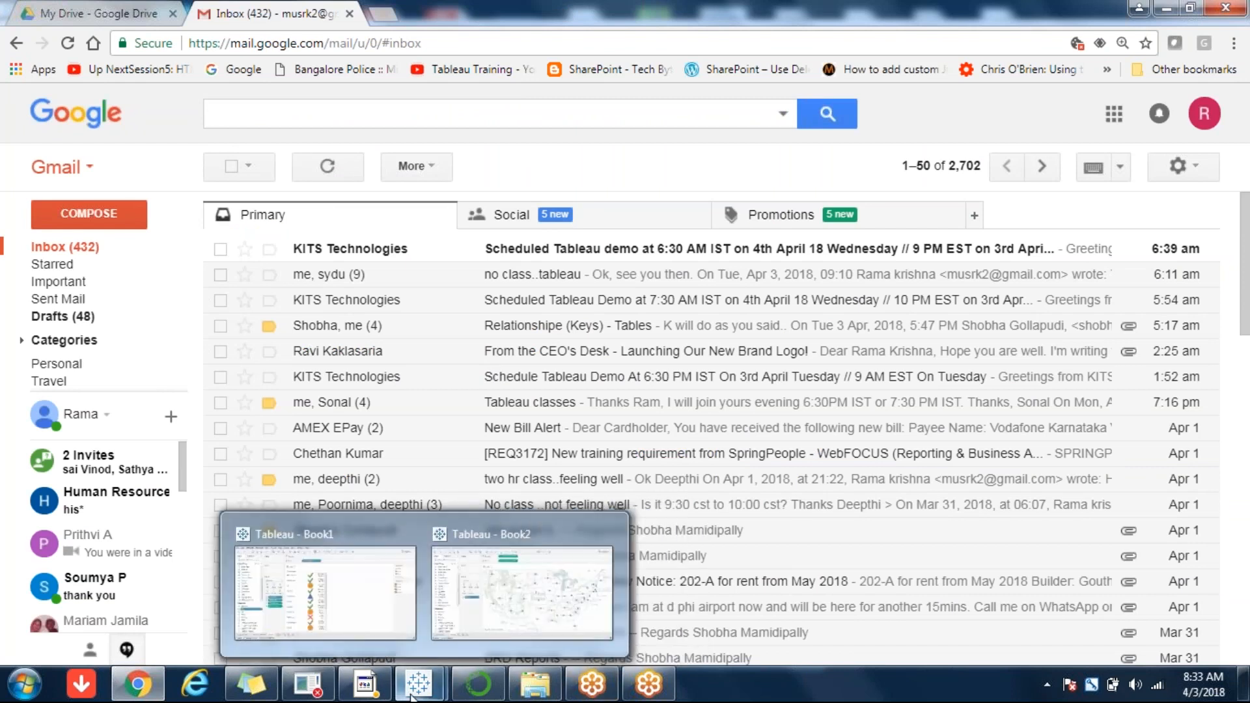
{"action": "left_click", "coordinate": [501, 631]}
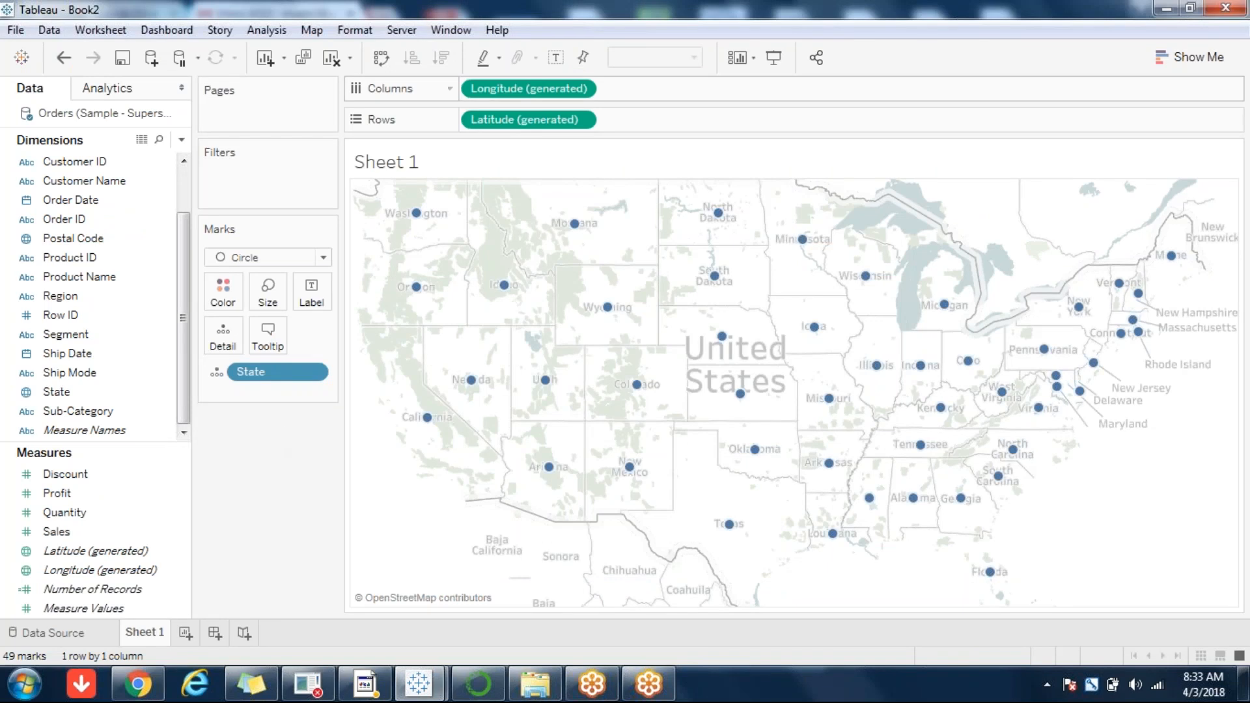
Step: Review the background map choices and the Map Services list without adding a service
{"action": "left_click", "coordinate": [313, 29]}
{"action": "mouse_move", "coordinate": [341, 52]}
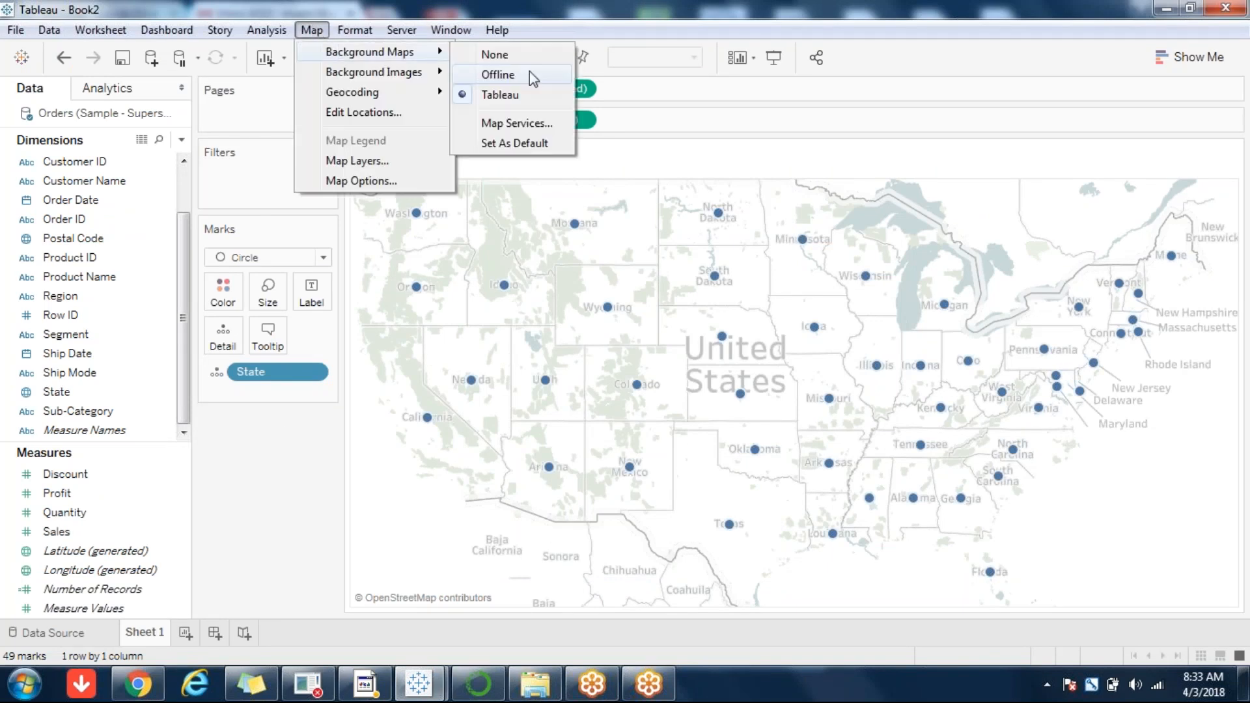
{"action": "left_click", "coordinate": [518, 125]}
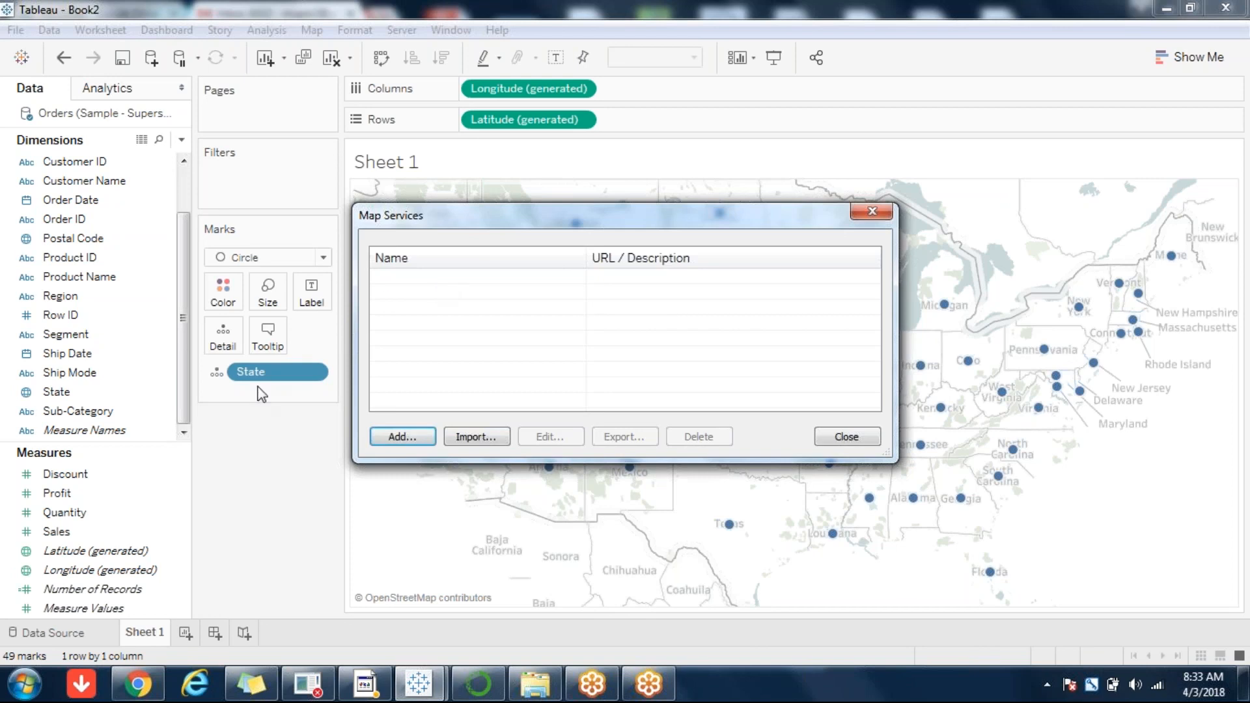
{"action": "left_click", "coordinate": [843, 434]}
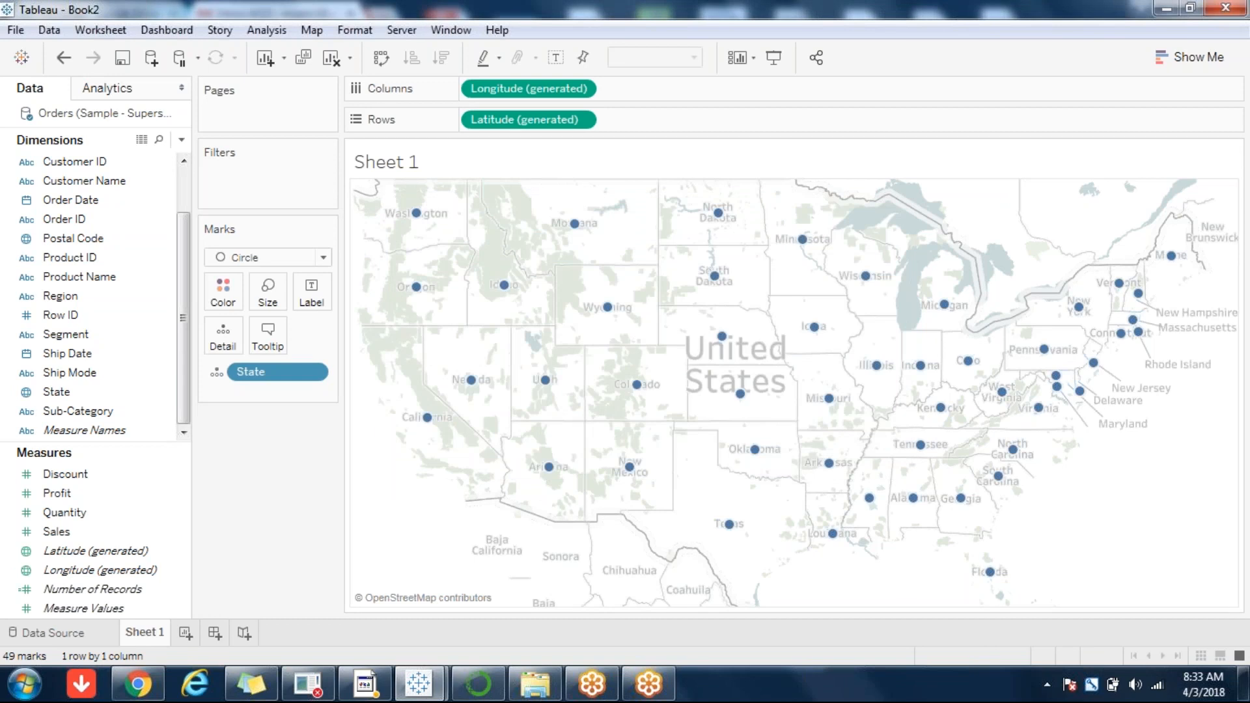
Step: Look over the background image and geocoding options available for the map
{"action": "mouse_move", "coordinate": [1078, 307]}
{"action": "left_click", "coordinate": [310, 30]}
{"action": "mouse_move", "coordinate": [371, 78]}
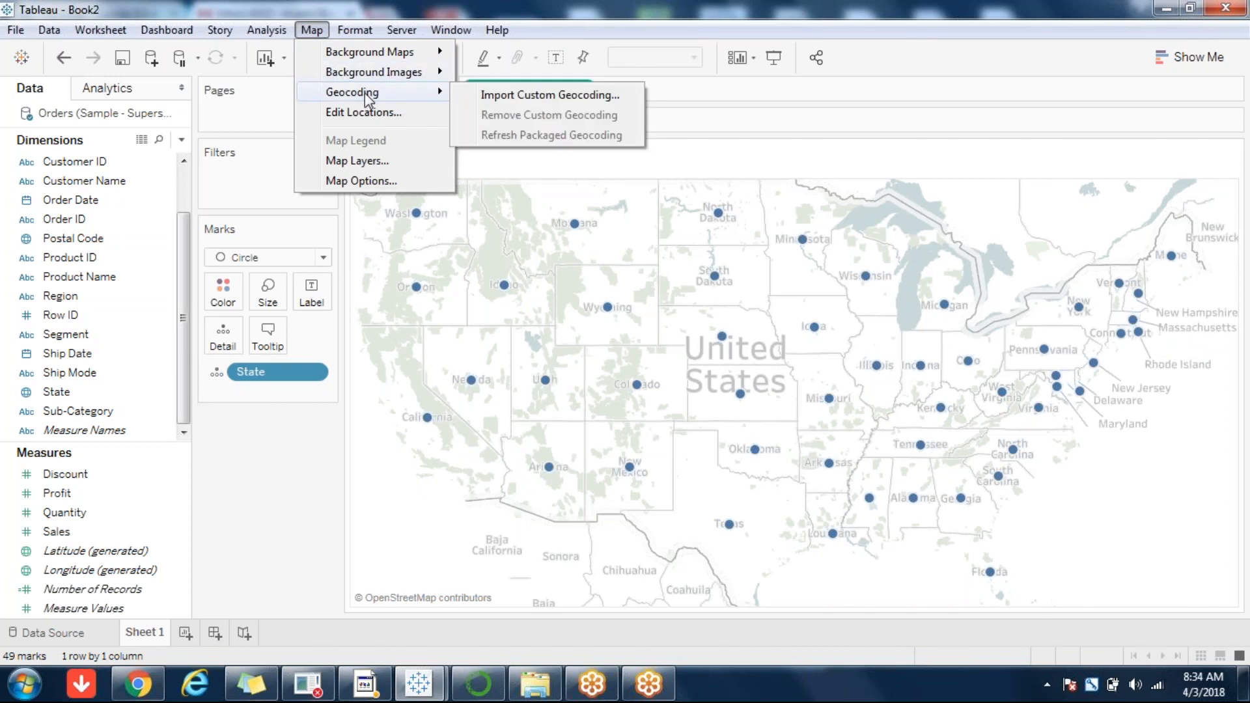
{"action": "left_click", "coordinate": [298, 449]}
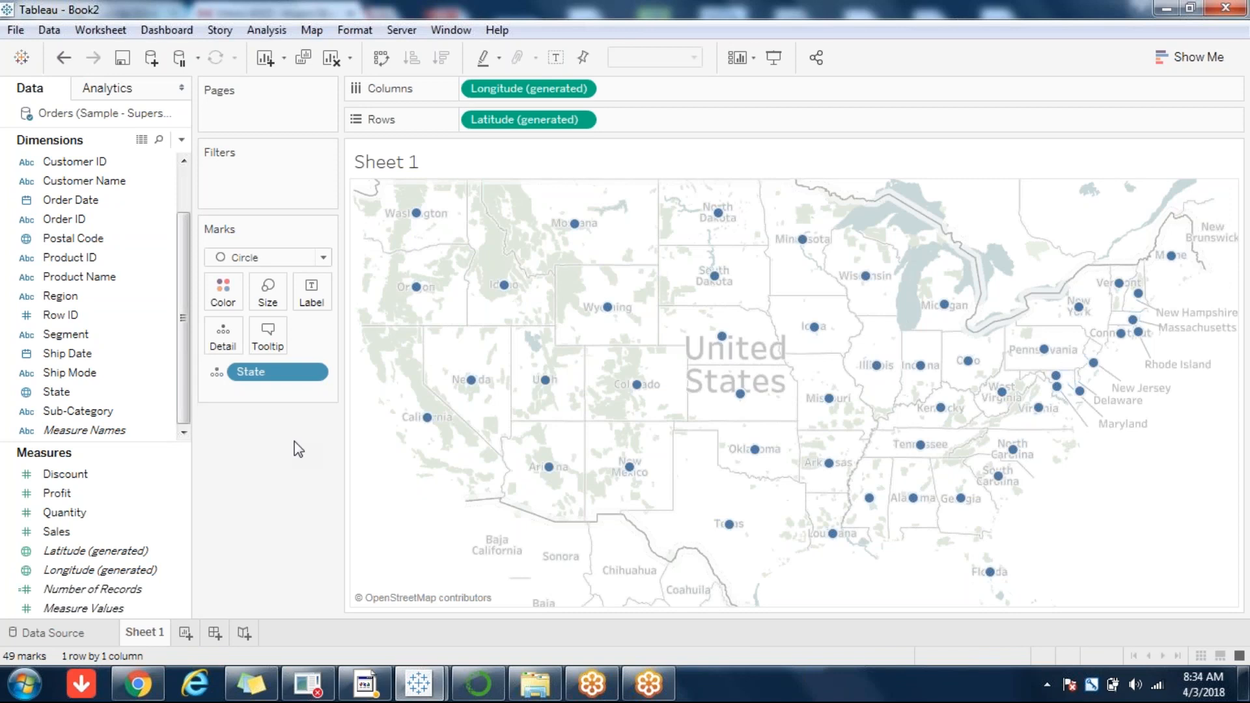
Step: Switch to Excel 2013 and create a blank workbook
{"action": "left_click", "coordinate": [25, 683]}
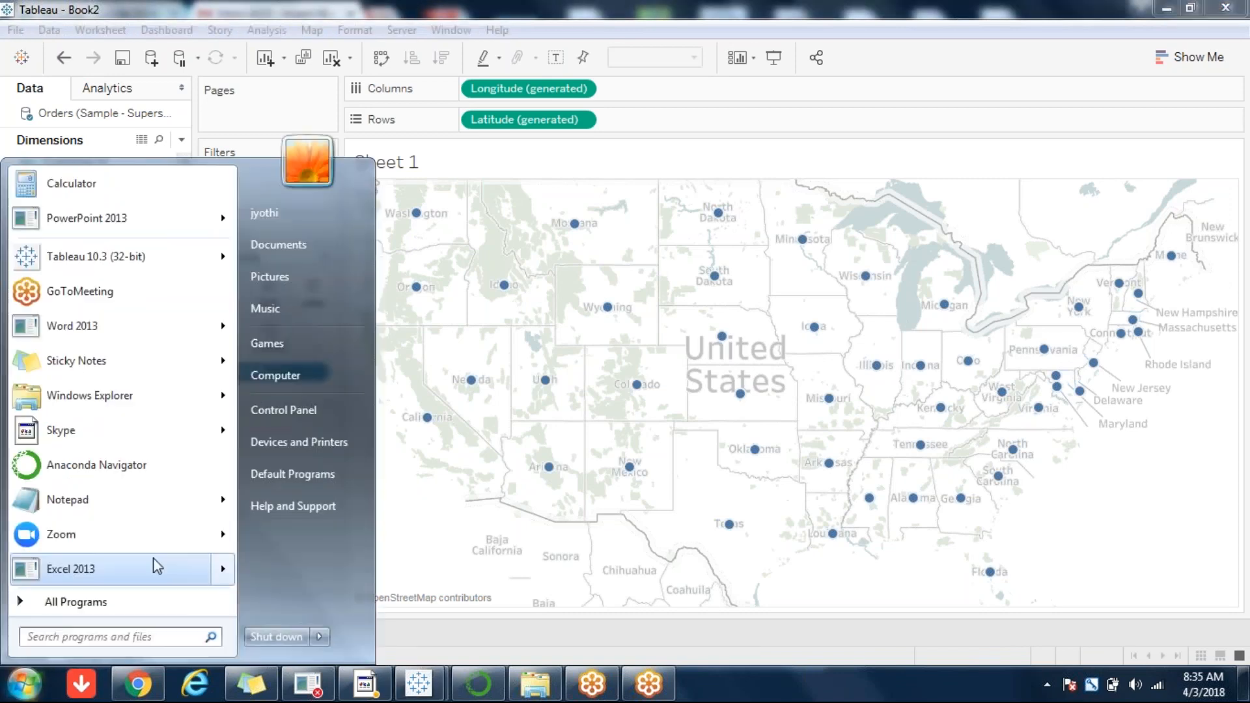
{"action": "left_click", "coordinate": [96, 565]}
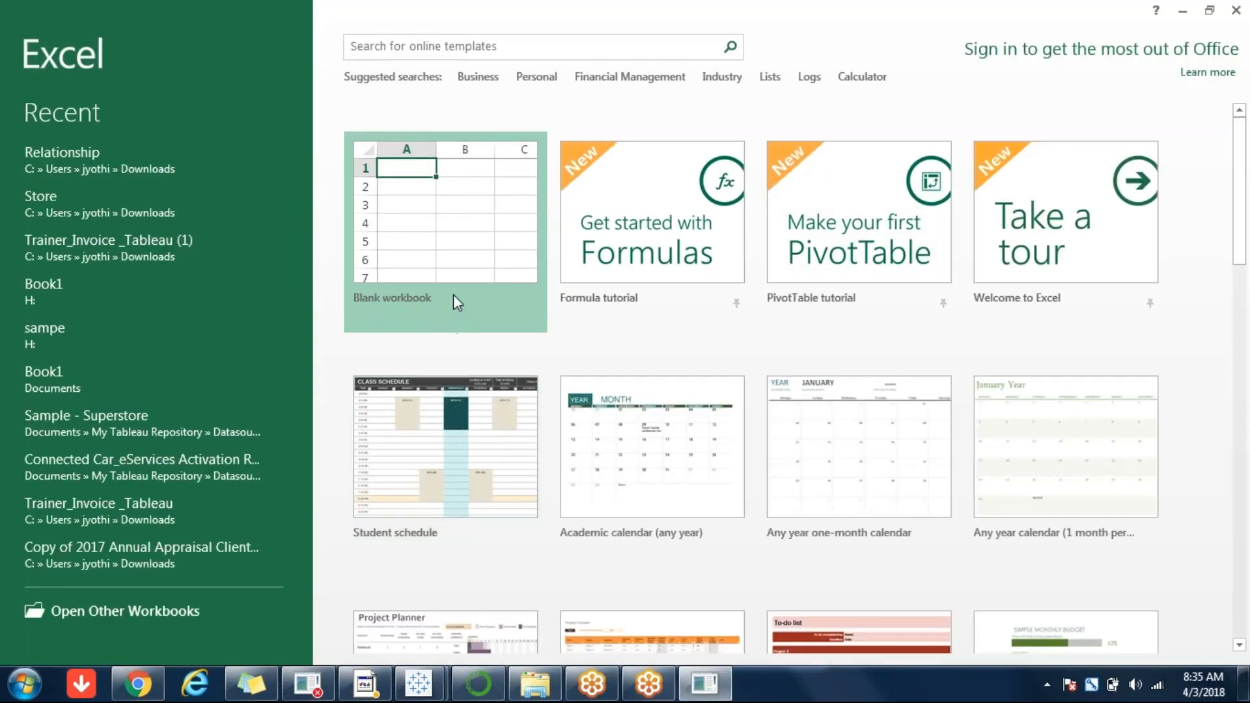
{"action": "left_click", "coordinate": [451, 234]}
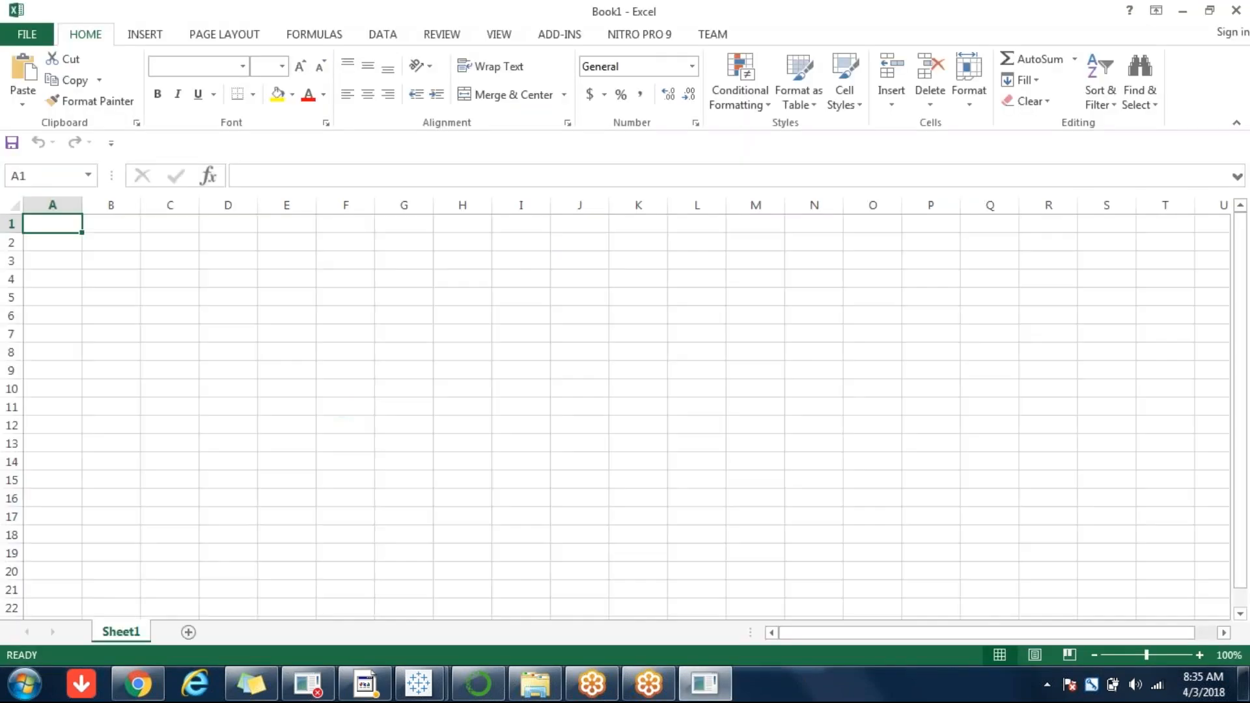
{"action": "left_click", "coordinate": [457, 239]}
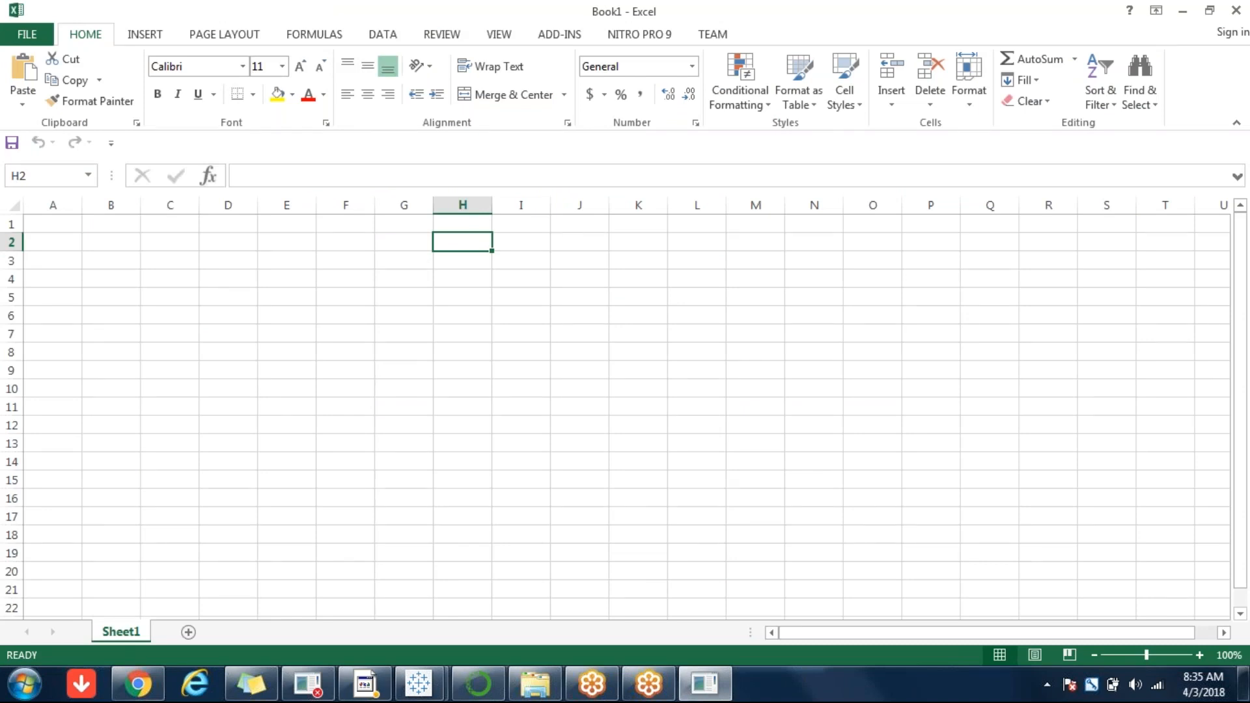
Step: Enter the column headers "locati", "x" and "y" in cells A1 to C1
{"action": "left_click", "coordinate": [40, 220]}
{"action": "type", "text": "locati"}
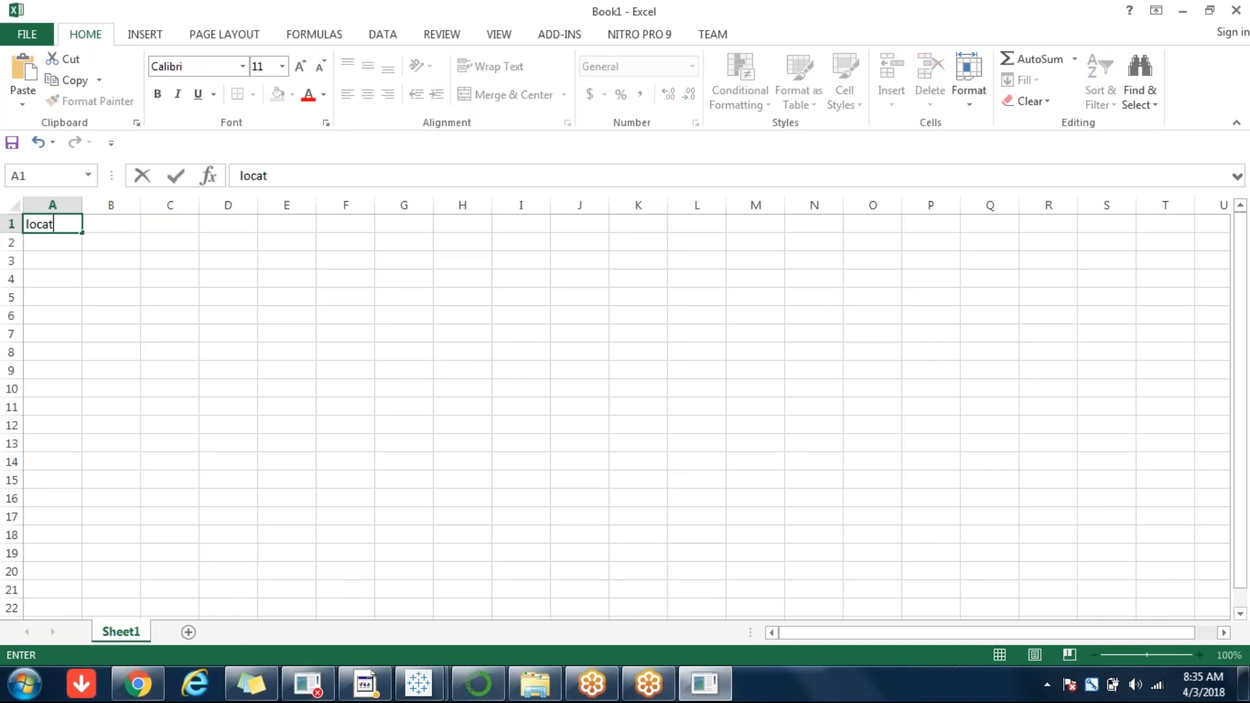
{"action": "left_click", "coordinate": [114, 229]}
{"action": "type", "text": "x"}
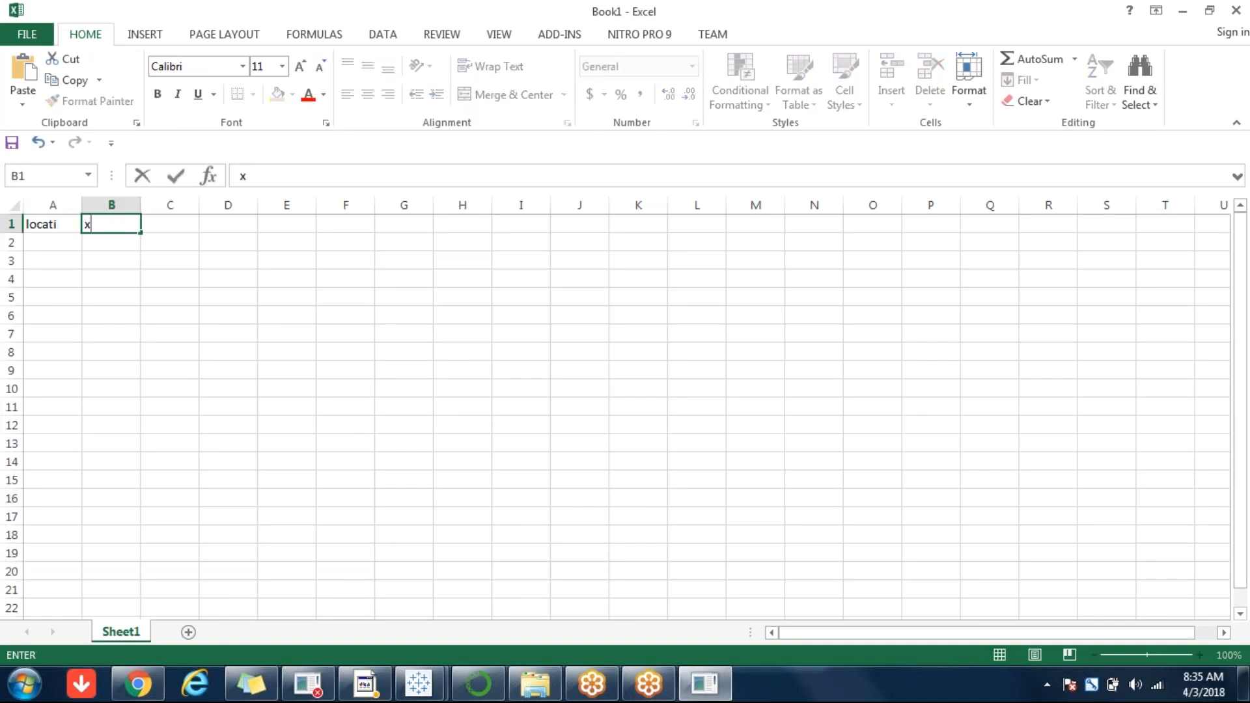
{"action": "key", "text": "Tab"}
{"action": "type", "text": "y"}
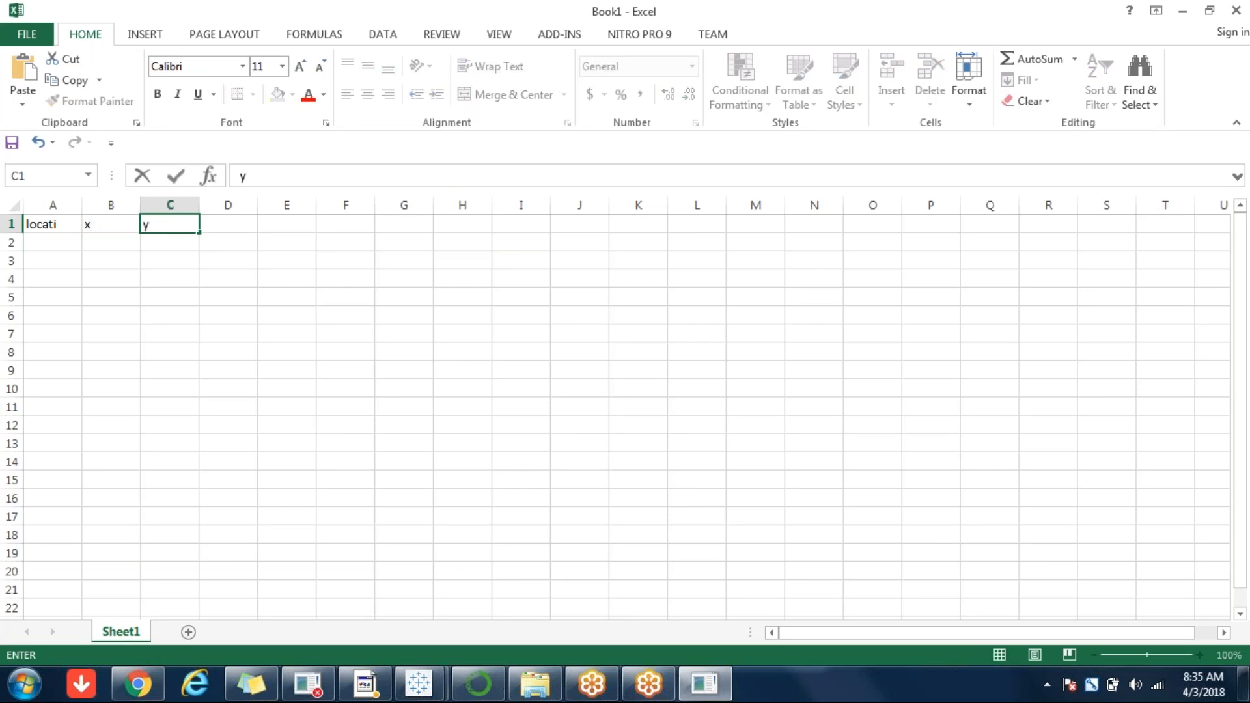
Step: Fill row 2 with the location seat1, x value 10 and y value 2
{"action": "left_click", "coordinate": [48, 244]}
{"action": "type", "text": "seat"}
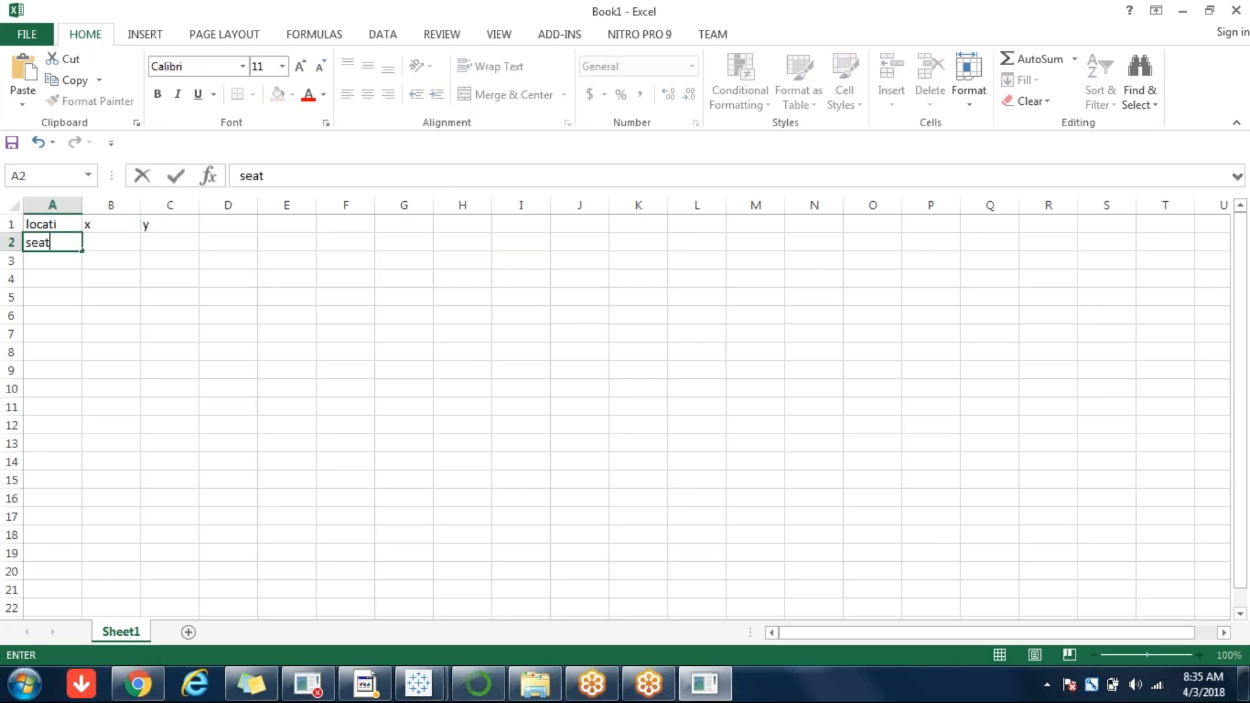
{"action": "type", "text": "1"}
{"action": "left_click", "coordinate": [114, 248]}
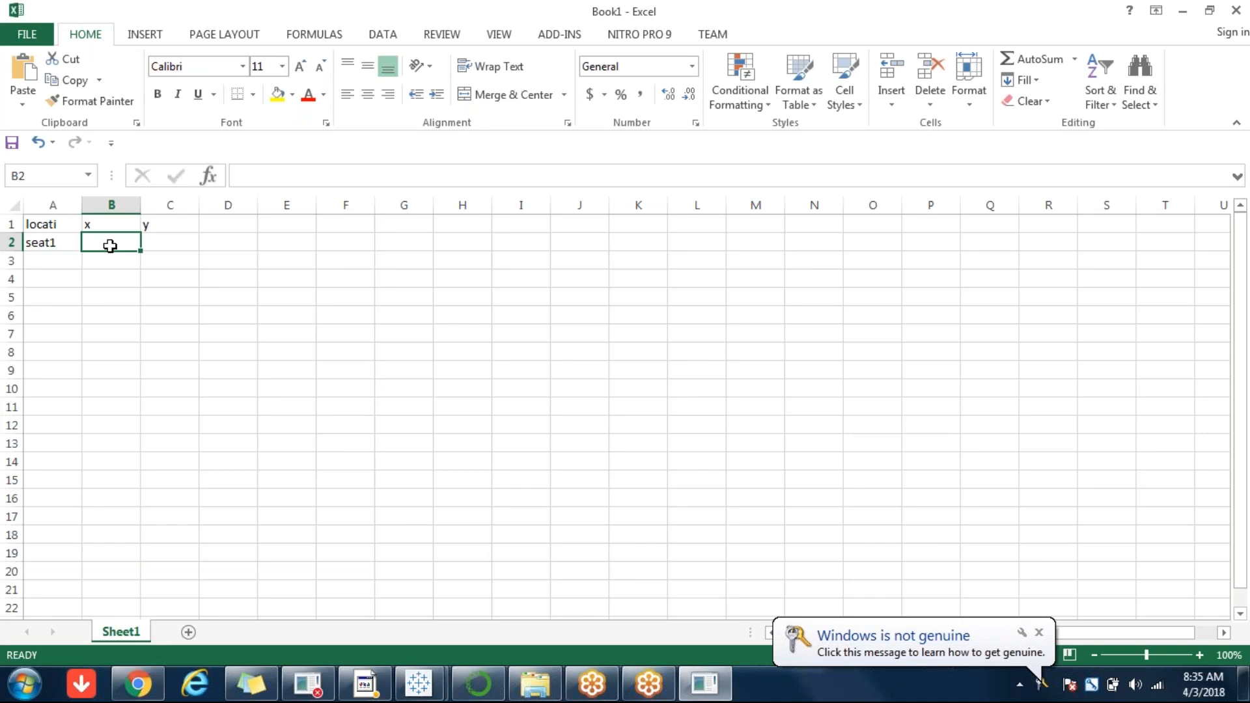
{"action": "left_click", "coordinate": [164, 237]}
{"action": "type", "text": "2"}
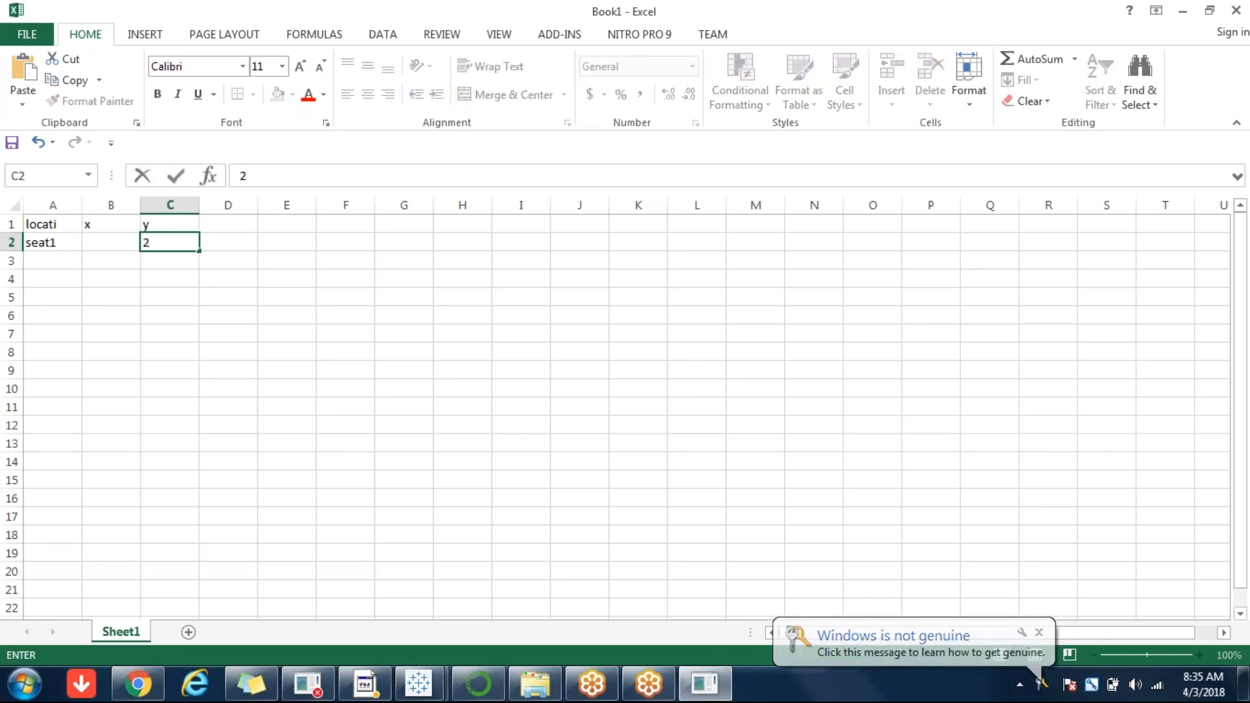
{"action": "left_click", "coordinate": [103, 241]}
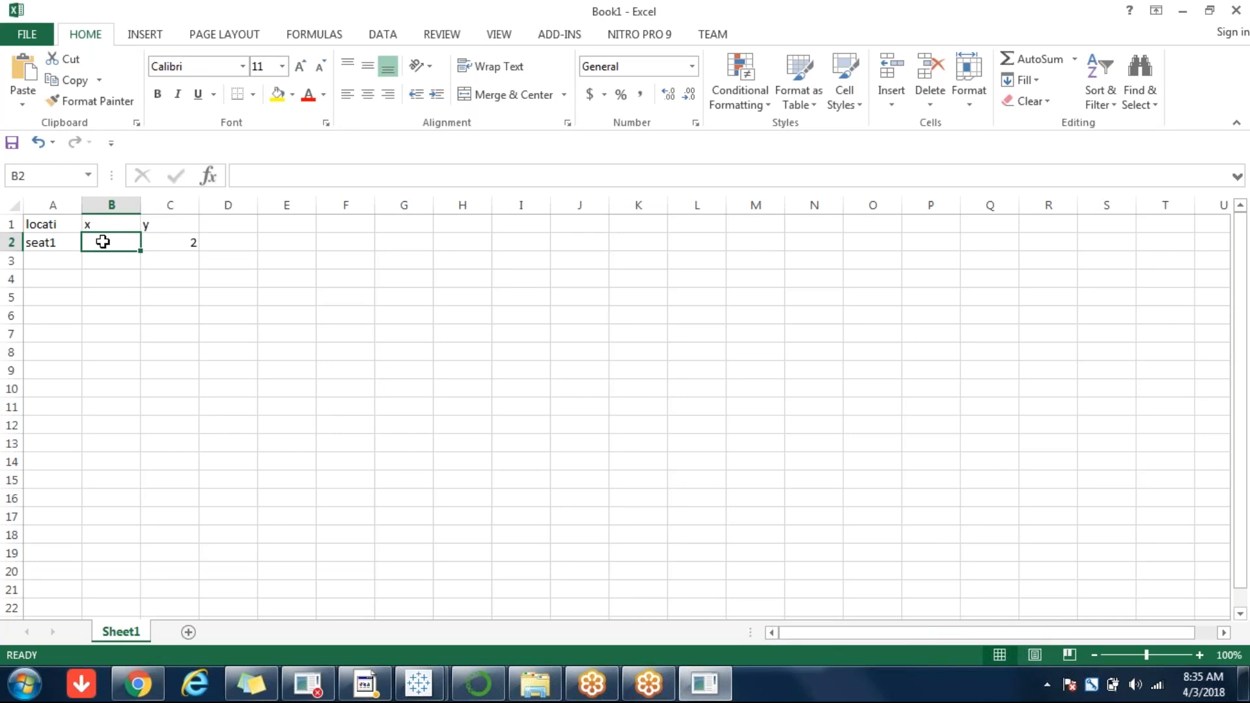
{"action": "type", "text": "10"}
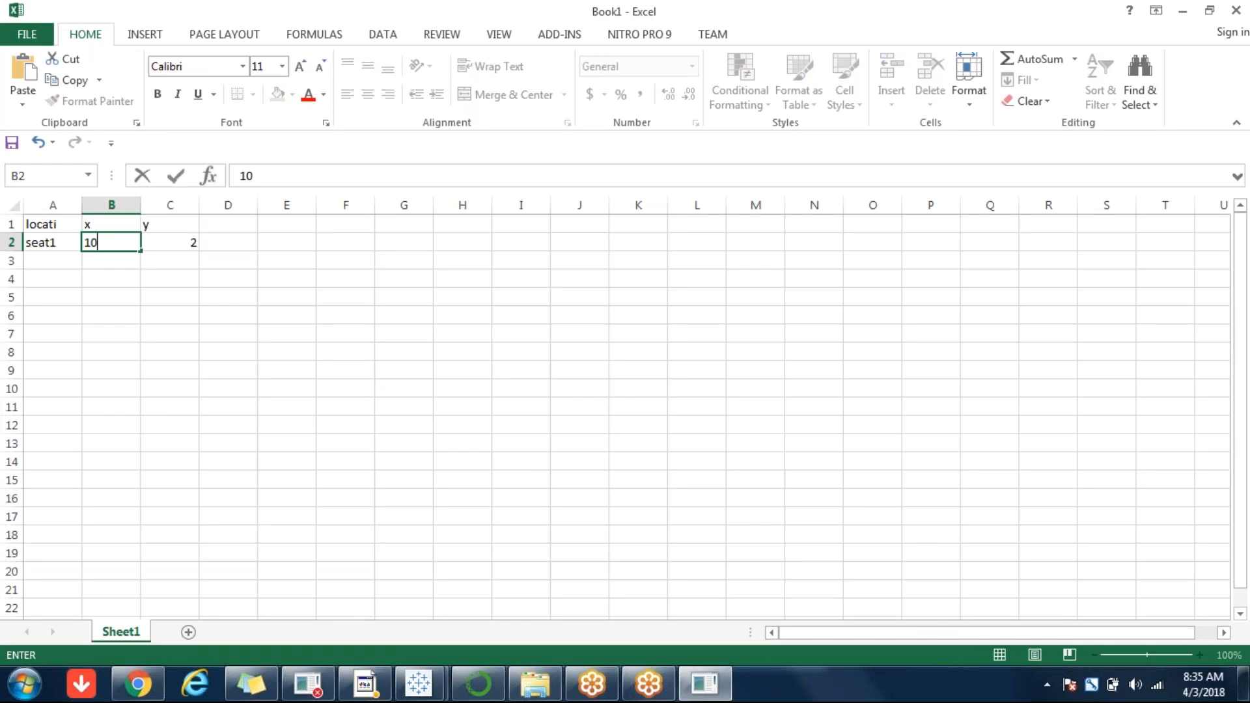
Step: Fill row 3 with the location seat2, x value 20 and y value 3
{"action": "left_click", "coordinate": [51, 263]}
{"action": "type", "text": "seat2"}
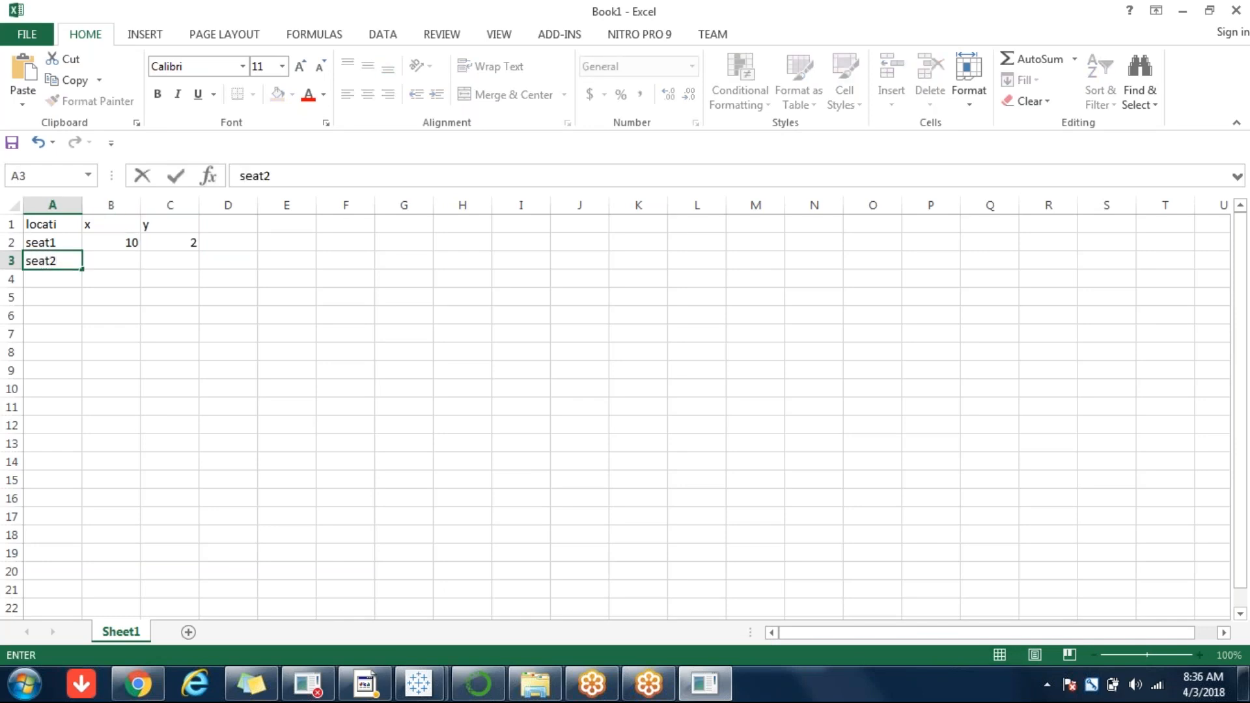
{"action": "key", "text": "Tab"}
{"action": "type", "text": "20"}
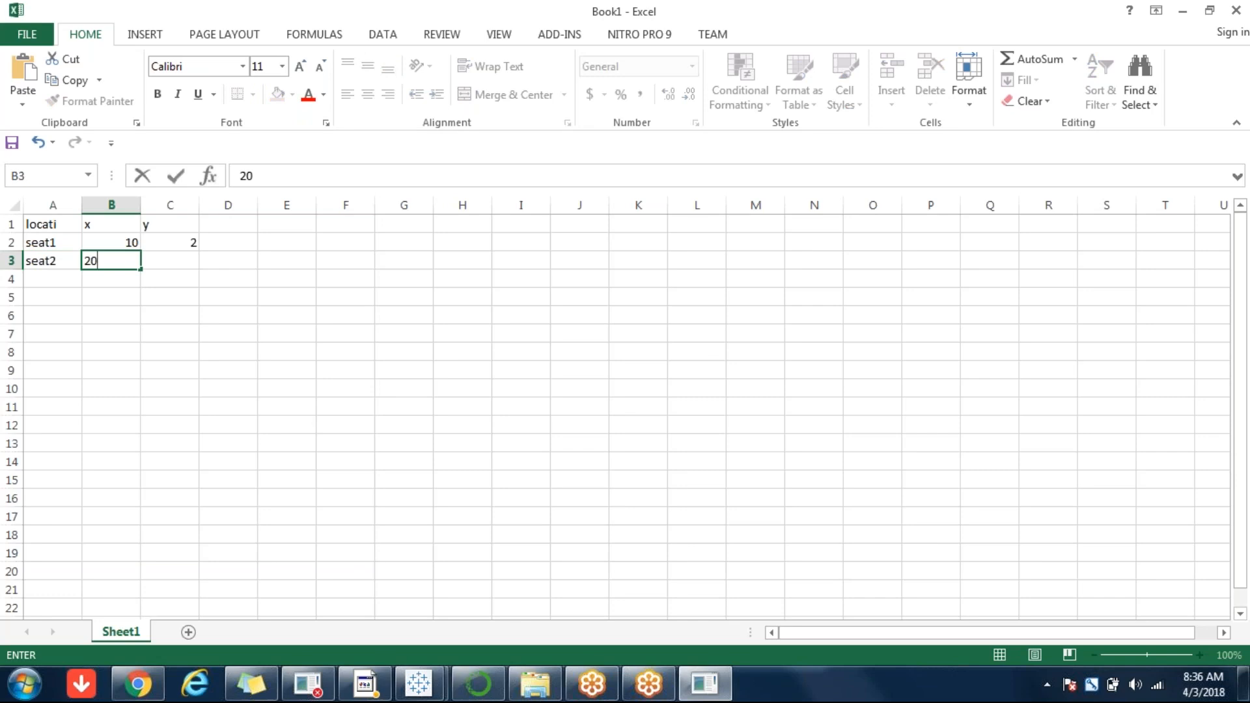
{"action": "key", "text": "Tab"}
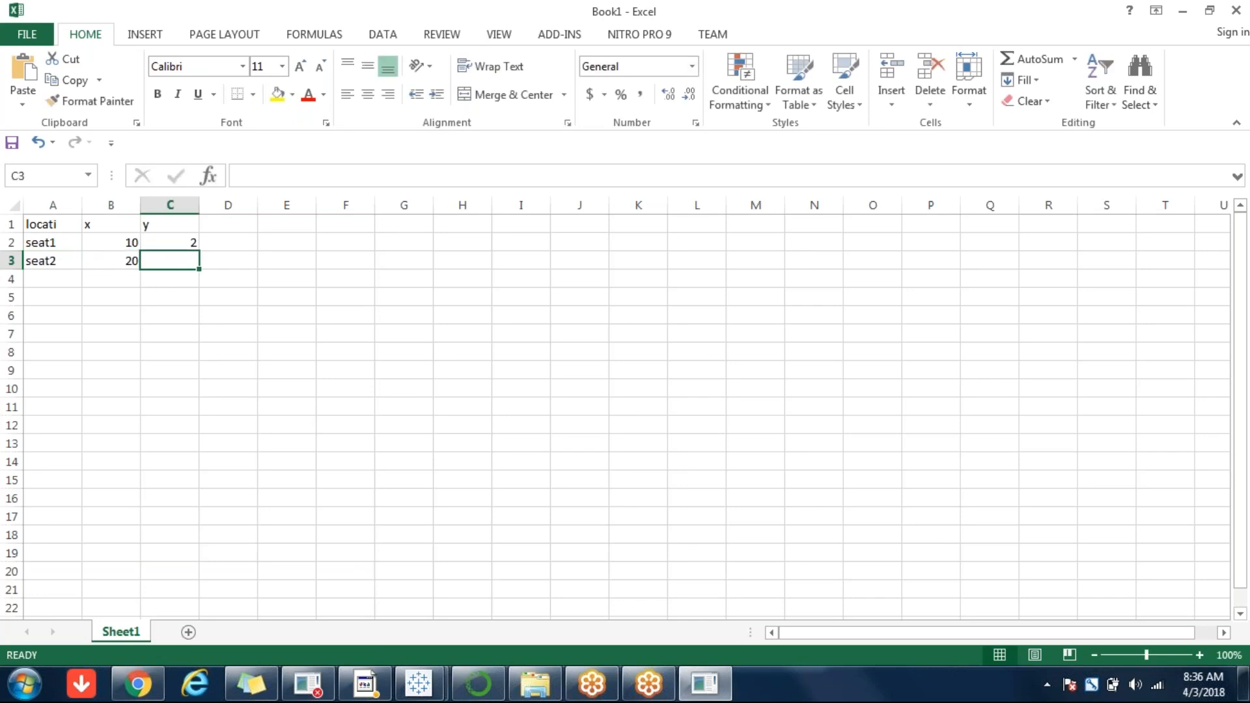
{"action": "type", "text": "3"}
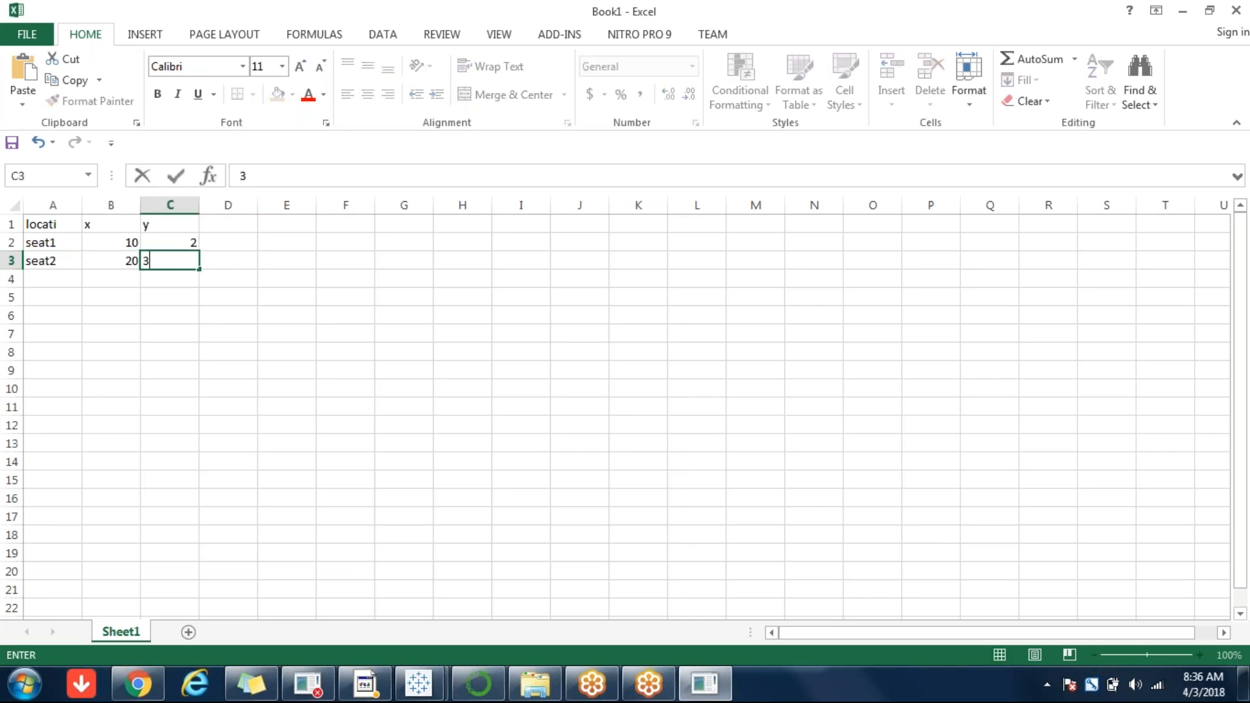
{"action": "left_click", "coordinate": [226, 329]}
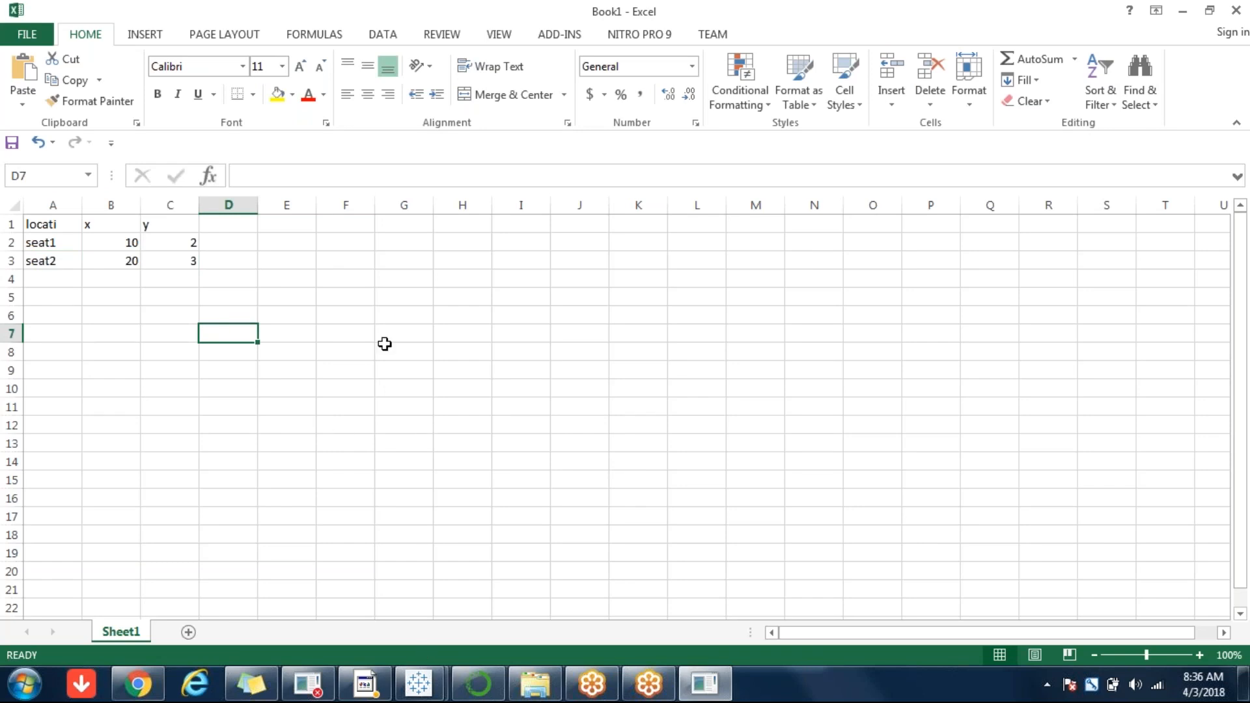
Step: Switch to the Tableau map workbook, open the custom geocoding import for a look, and cancel it
{"action": "left_click", "coordinate": [419, 684]}
{"action": "left_click", "coordinate": [516, 610]}
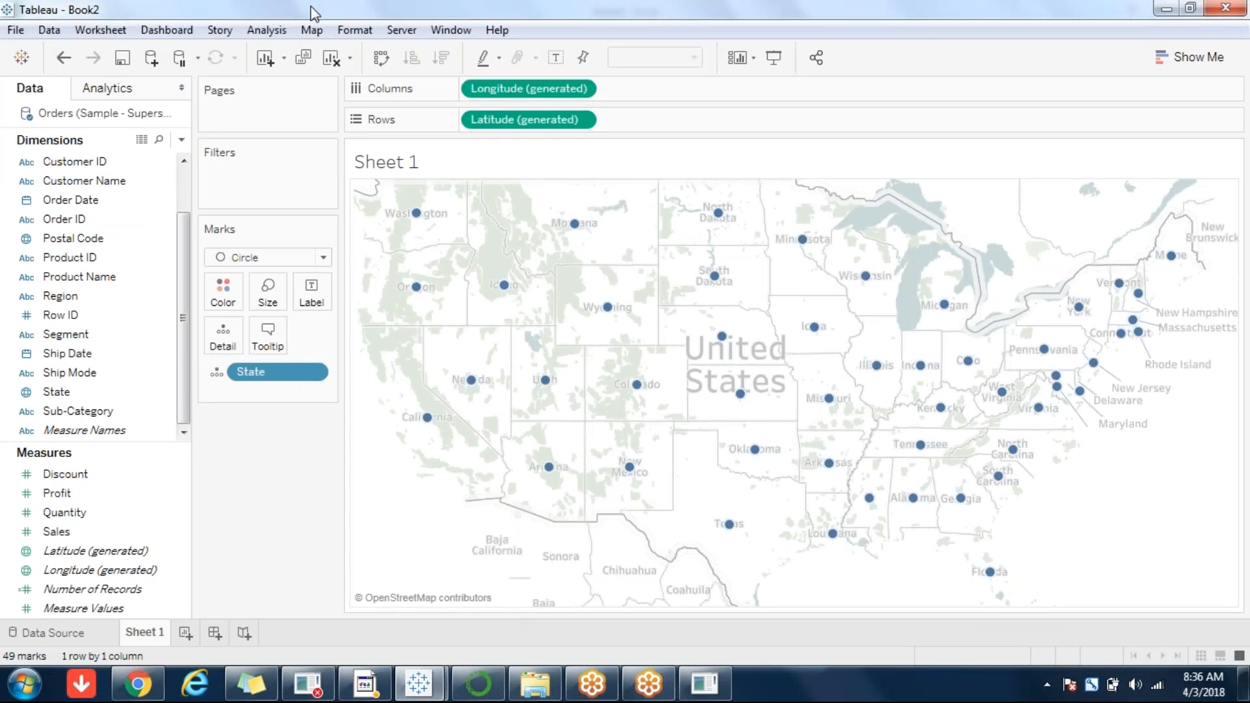
{"action": "left_click", "coordinate": [312, 29]}
{"action": "mouse_move", "coordinate": [416, 91]}
{"action": "left_click", "coordinate": [470, 95]}
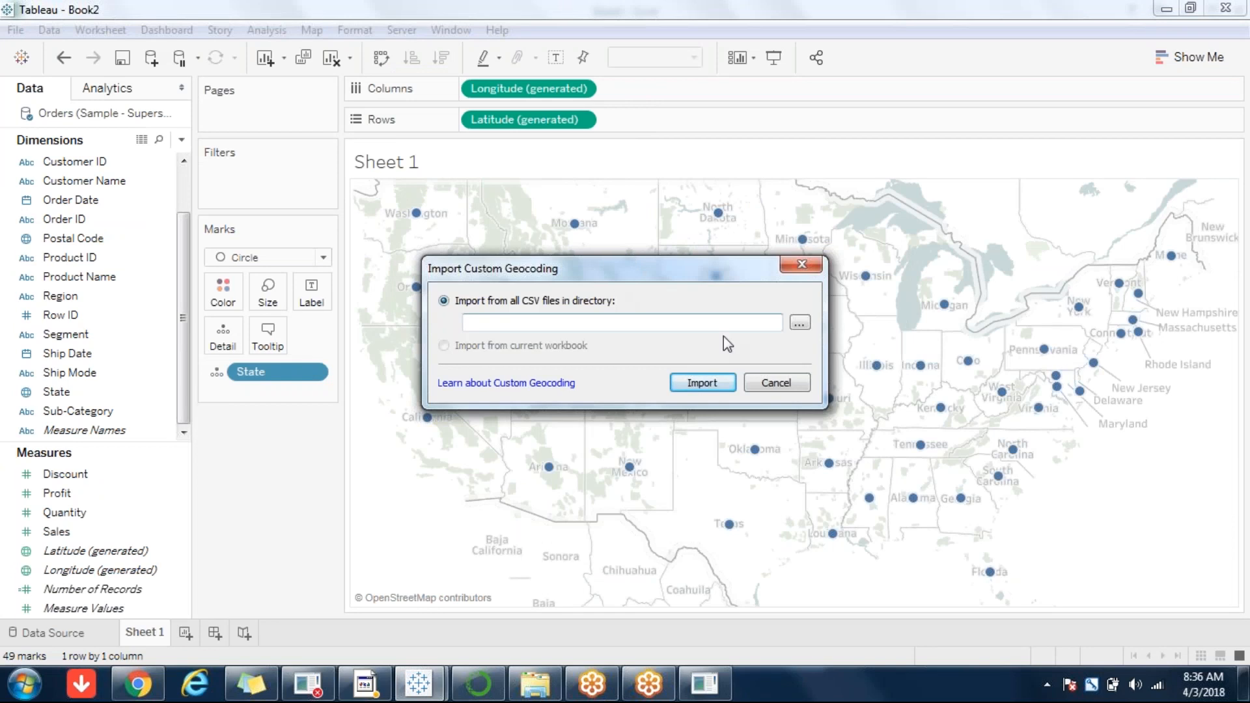
{"action": "left_click", "coordinate": [774, 386]}
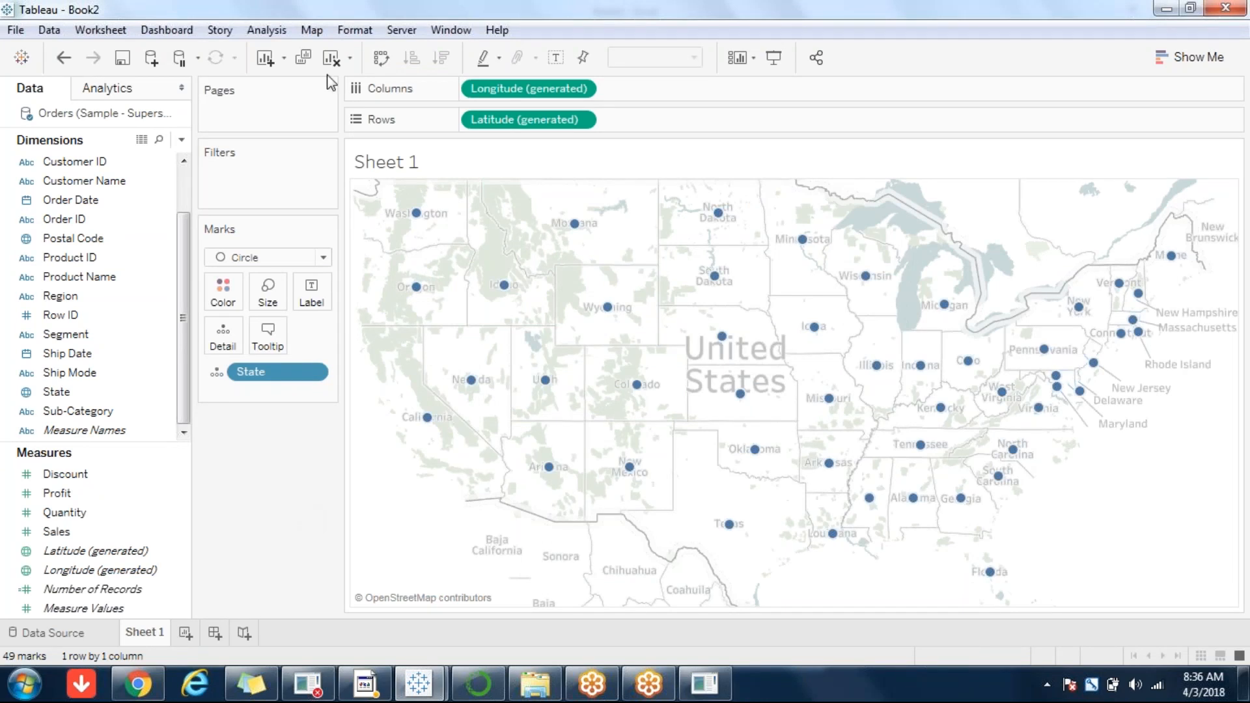
Step: Open the location matching for the State field, alter Alabama's matching location, and match it to Alabama again
{"action": "left_click", "coordinate": [312, 30]}
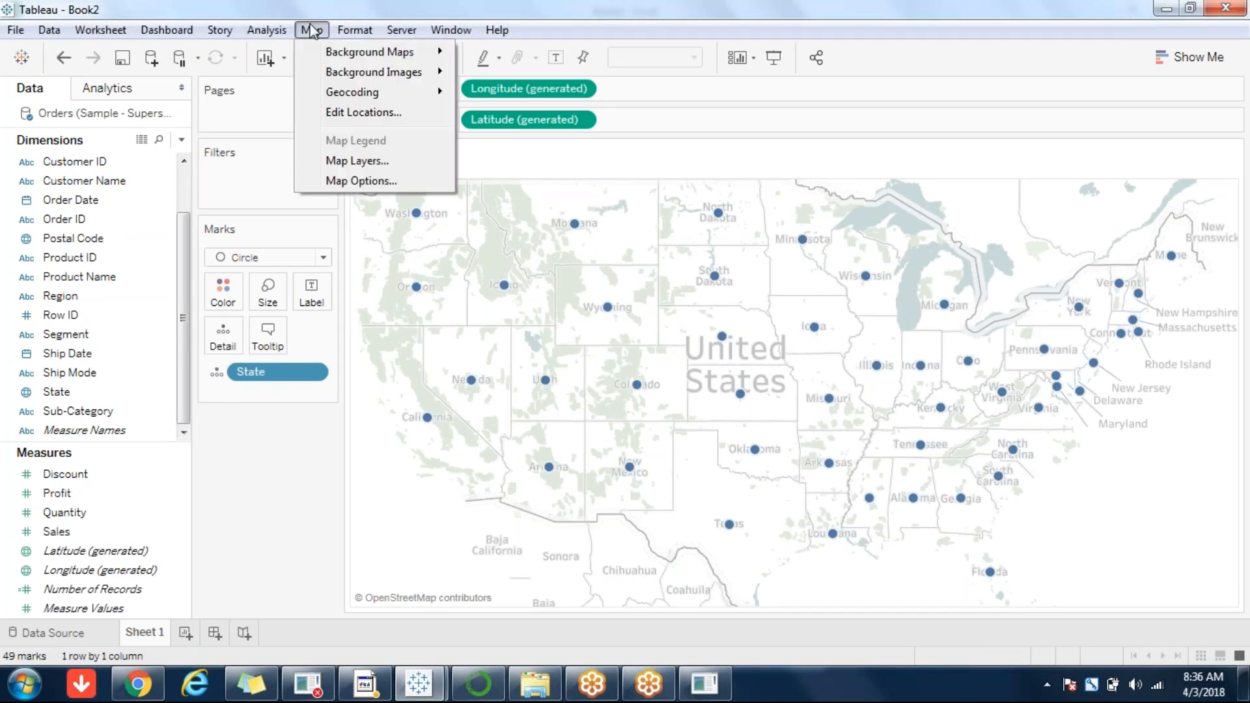
{"action": "left_click", "coordinate": [356, 117]}
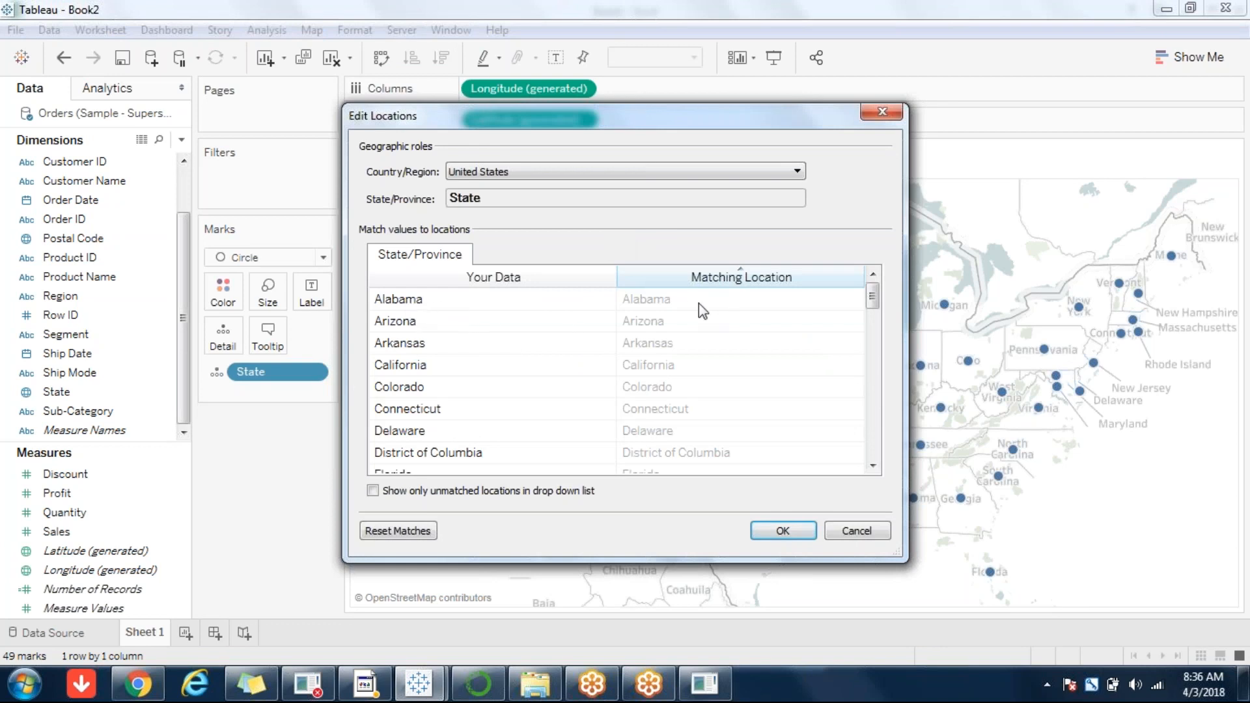
{"action": "left_click", "coordinate": [658, 302]}
{"action": "left_click", "coordinate": [658, 303]}
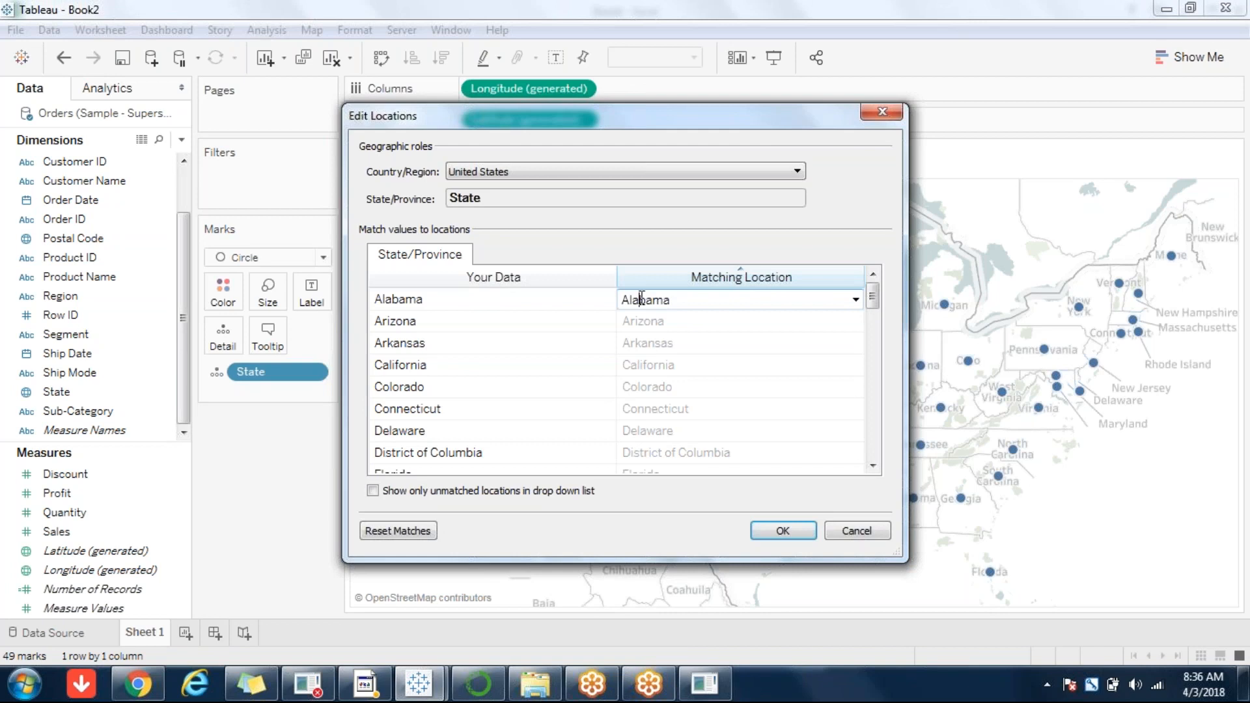
{"action": "key", "text": "BackSpace"}
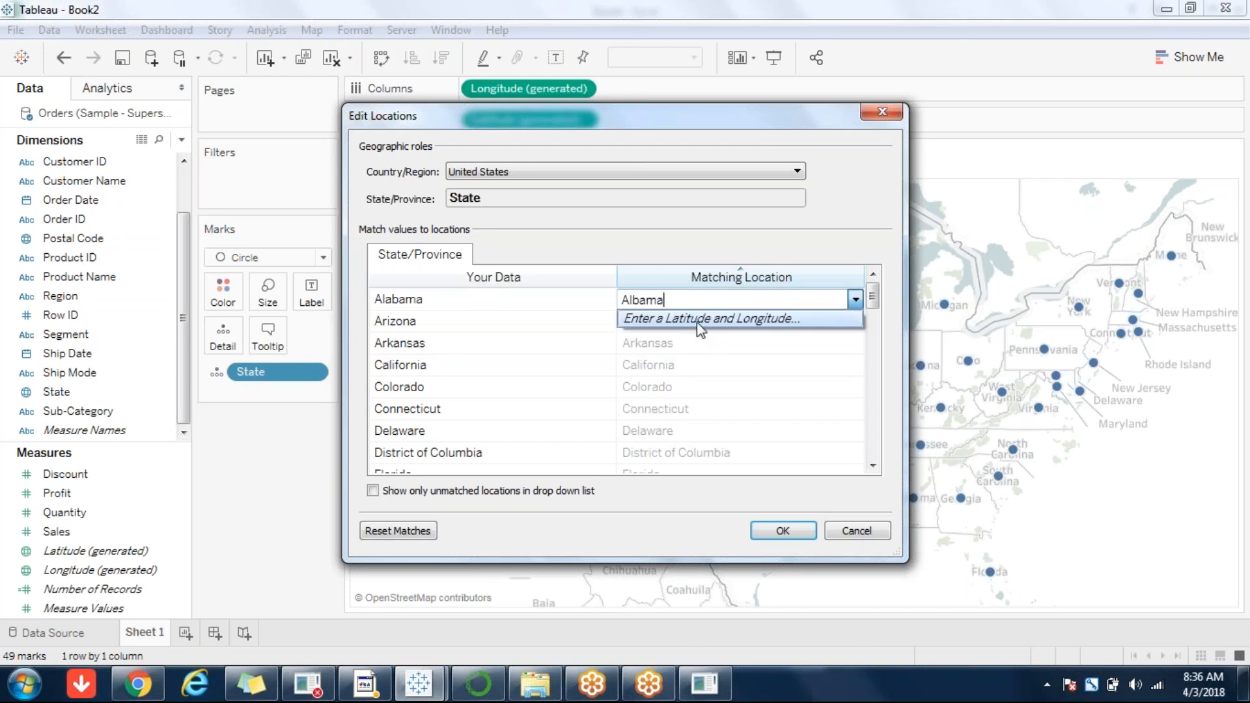
{"action": "left_click", "coordinate": [669, 220]}
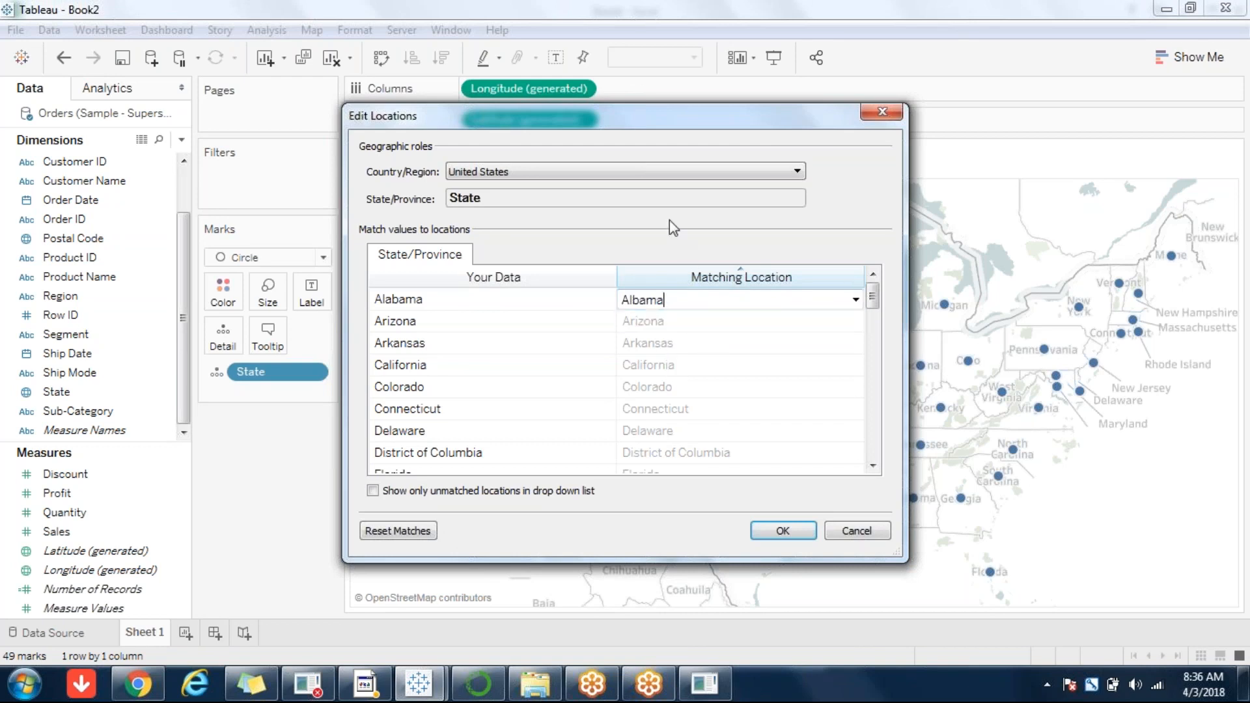
{"action": "left_click", "coordinate": [632, 301]}
{"action": "type", "text": "a"}
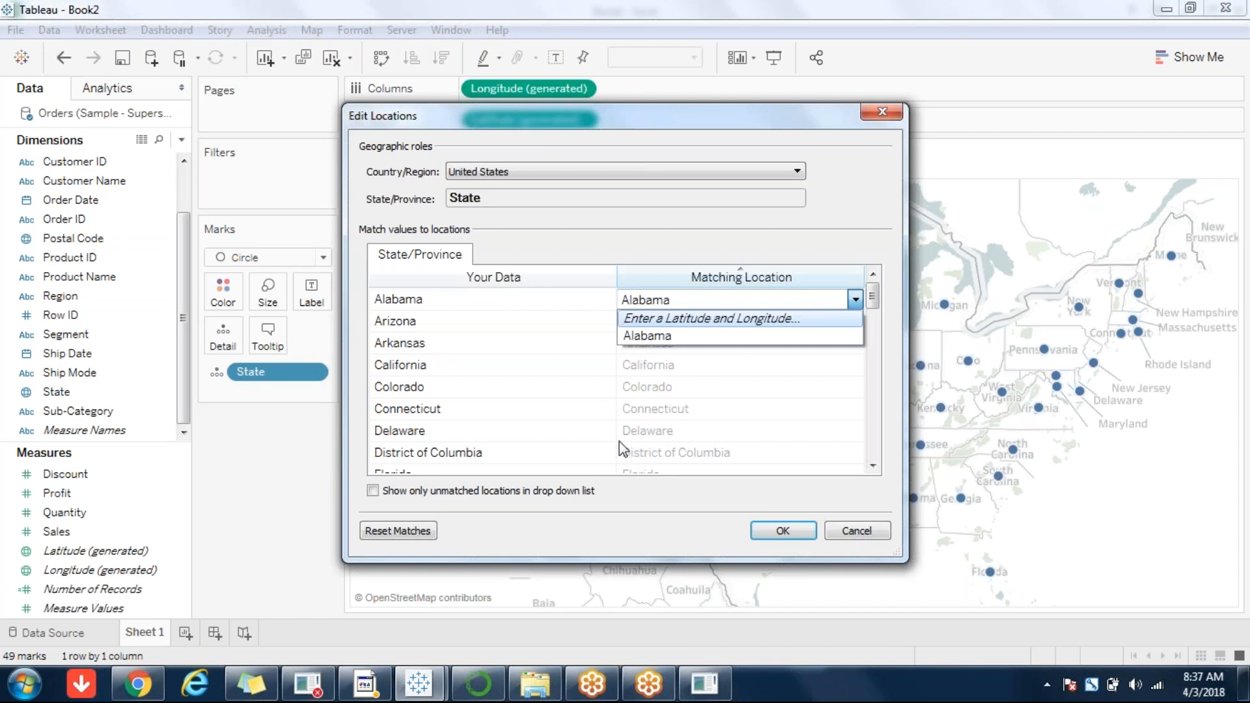
{"action": "left_click", "coordinate": [652, 337]}
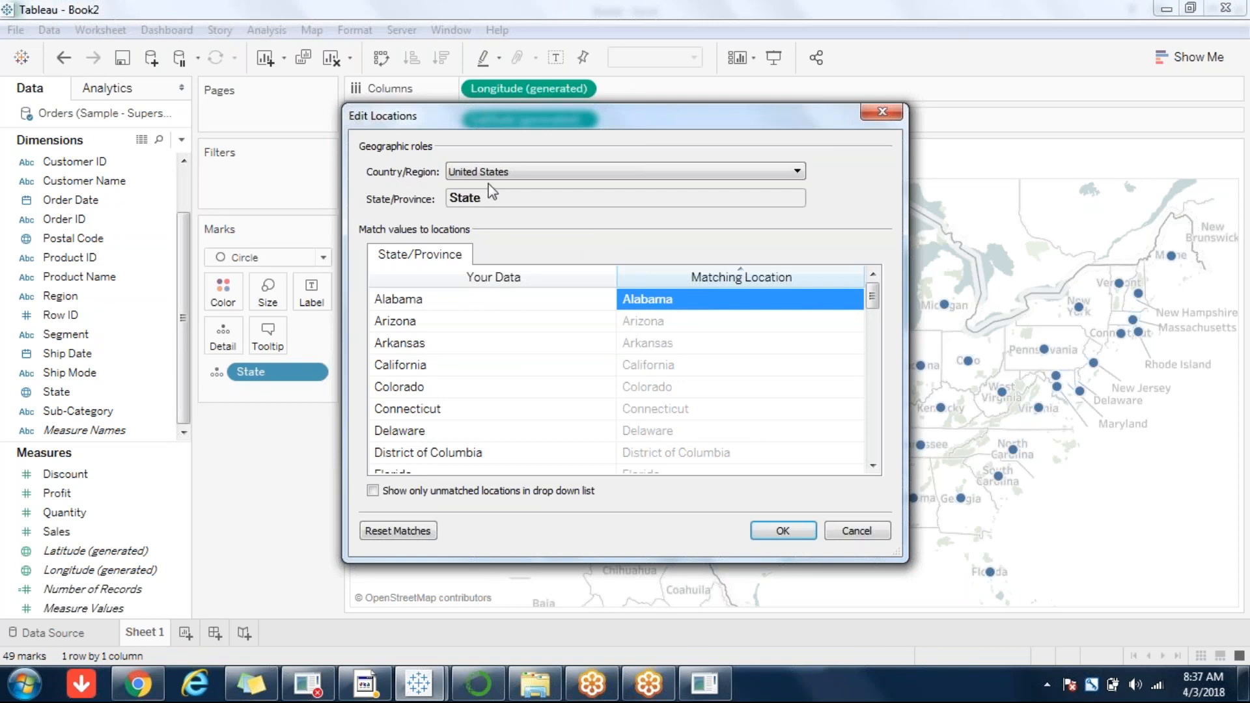
Step: Set the fixed country for the state locations to Antigua and Barbuda
{"action": "left_click", "coordinate": [527, 173]}
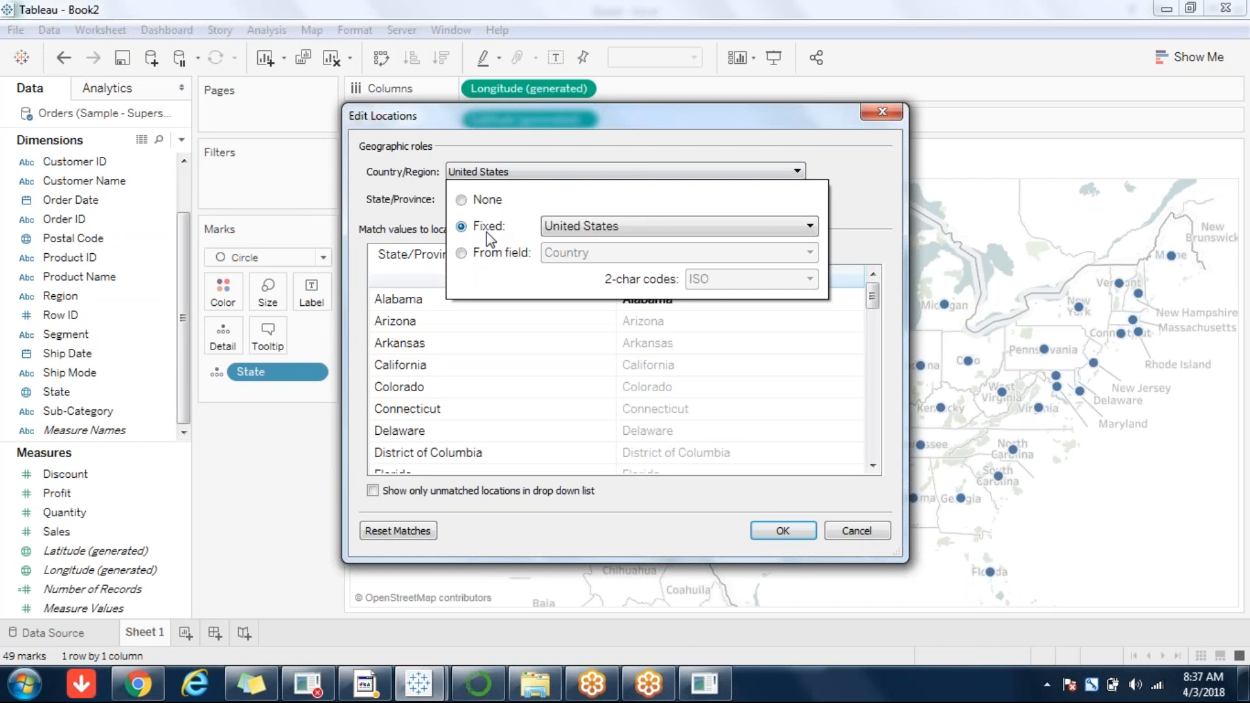
{"action": "left_click", "coordinate": [630, 236]}
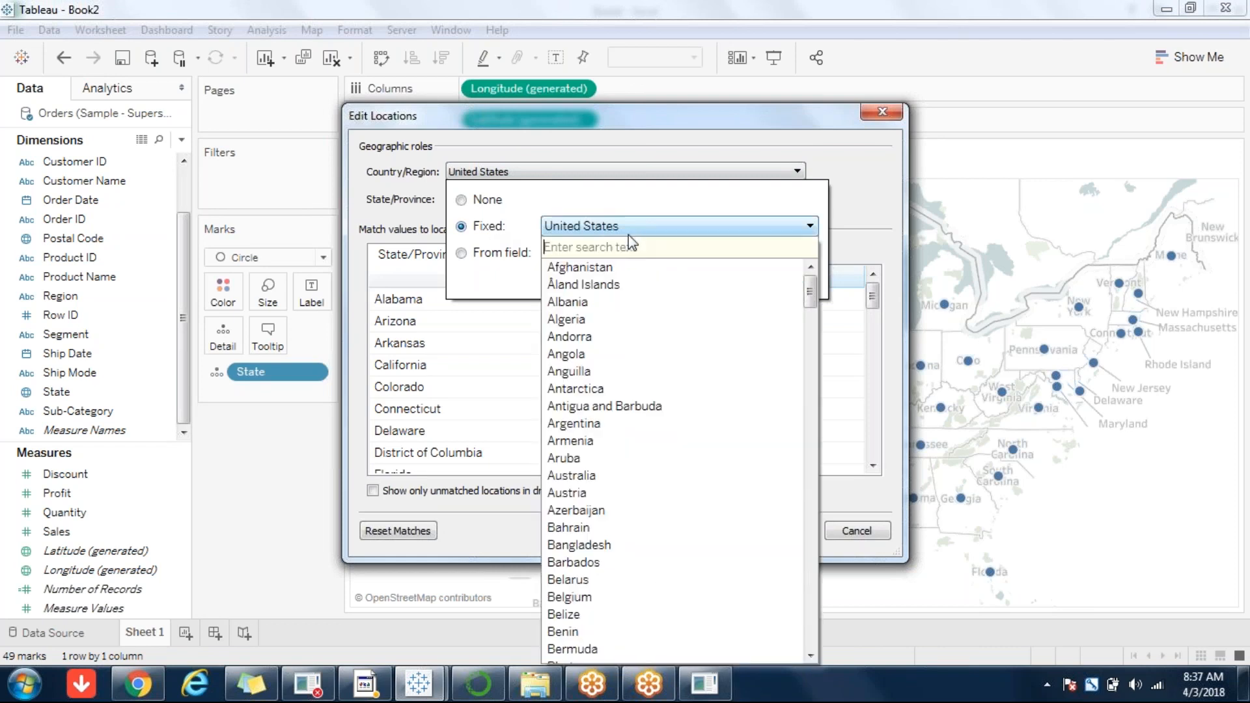
{"action": "left_click", "coordinate": [634, 406]}
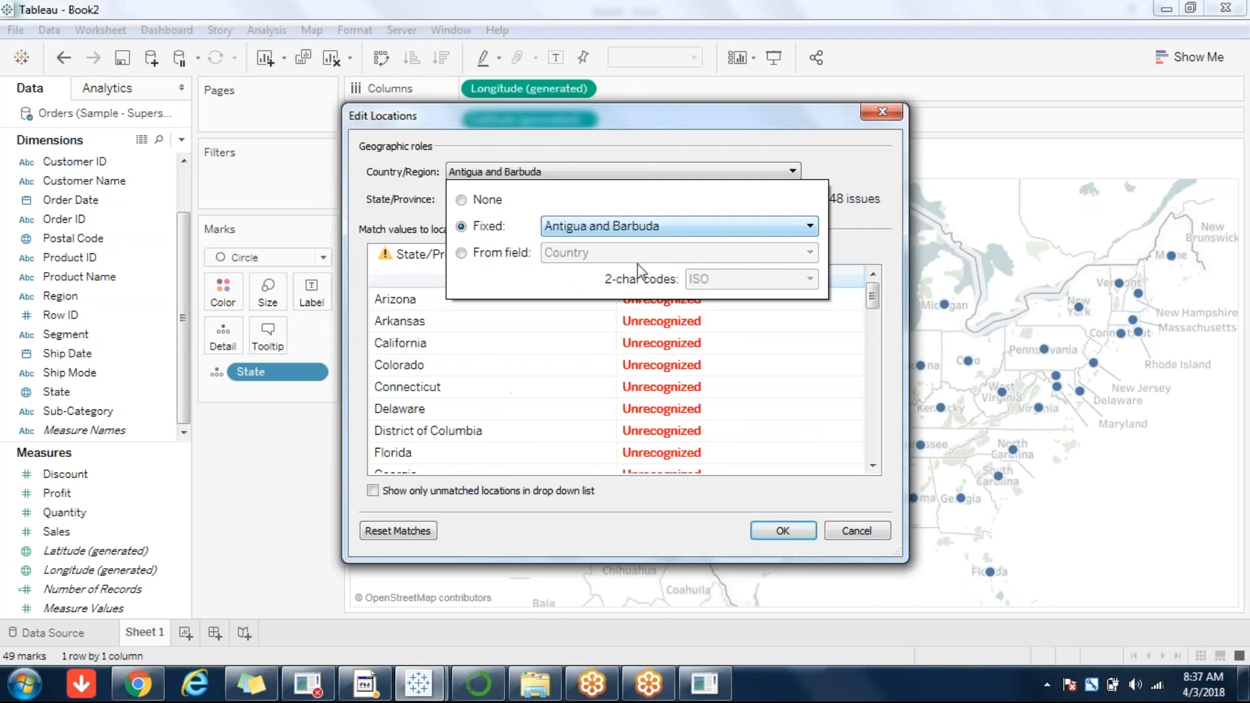
Step: Set the fixed country back to United States and cancel the location edits
{"action": "left_click", "coordinate": [663, 225]}
{"action": "type", "text": "uni"}
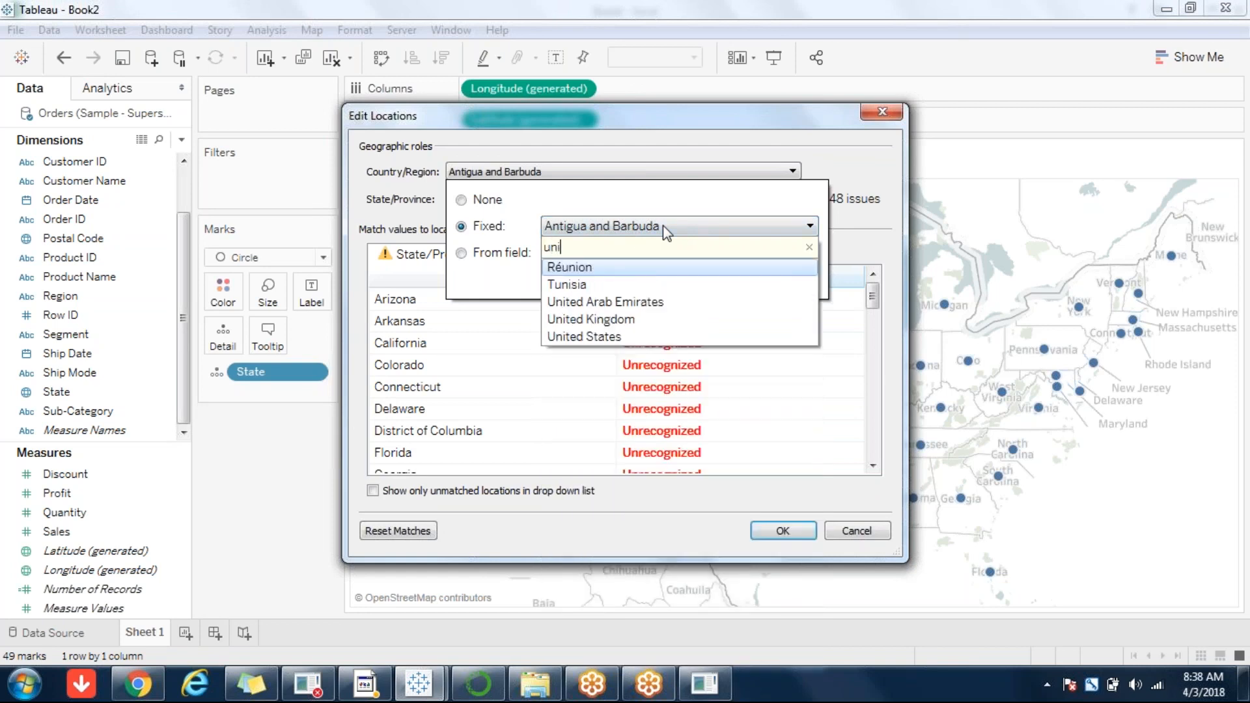
{"action": "left_click", "coordinate": [613, 337]}
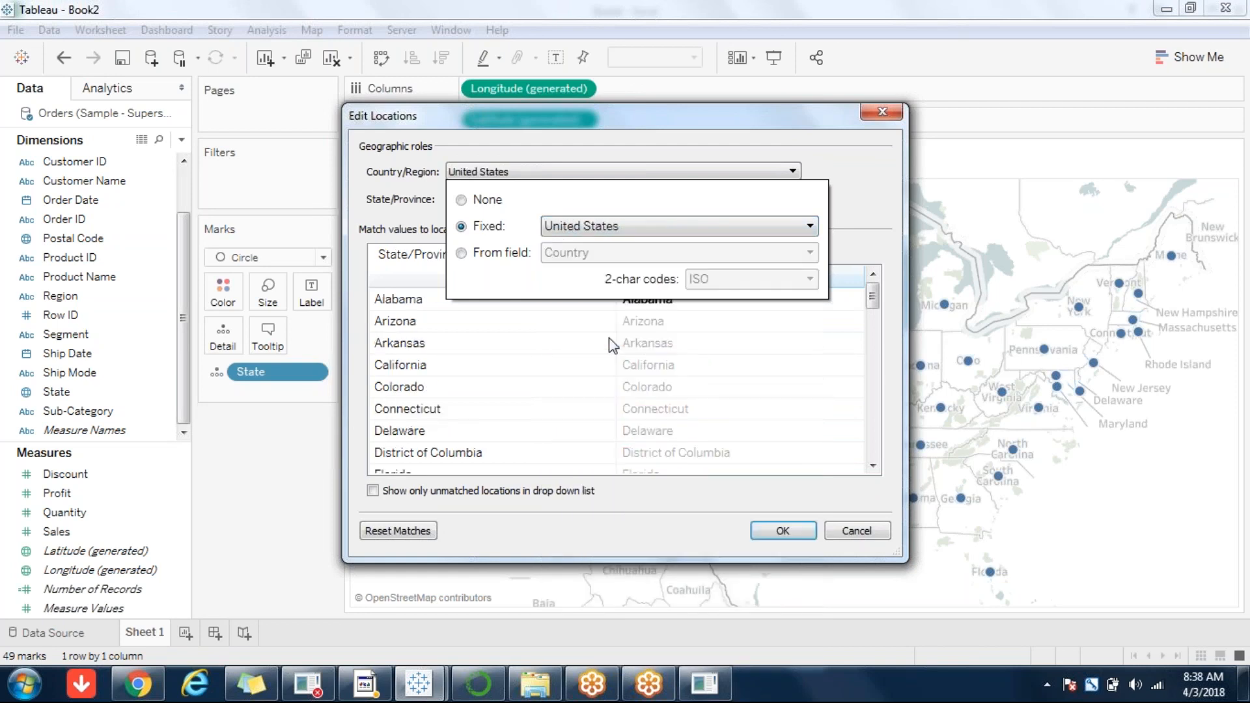
{"action": "left_click", "coordinate": [853, 186]}
{"action": "left_click", "coordinate": [876, 537]}
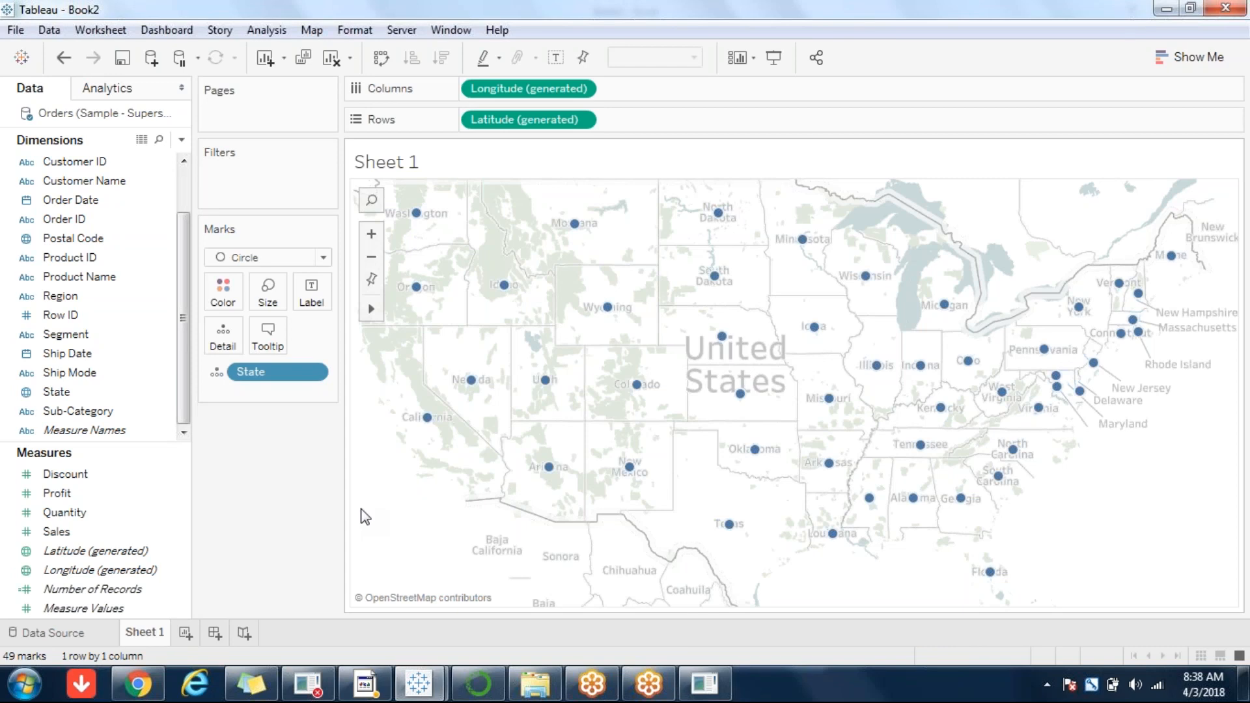
Step: Open the map layers settings and set the background style to Light
{"action": "left_click", "coordinate": [311, 31]}
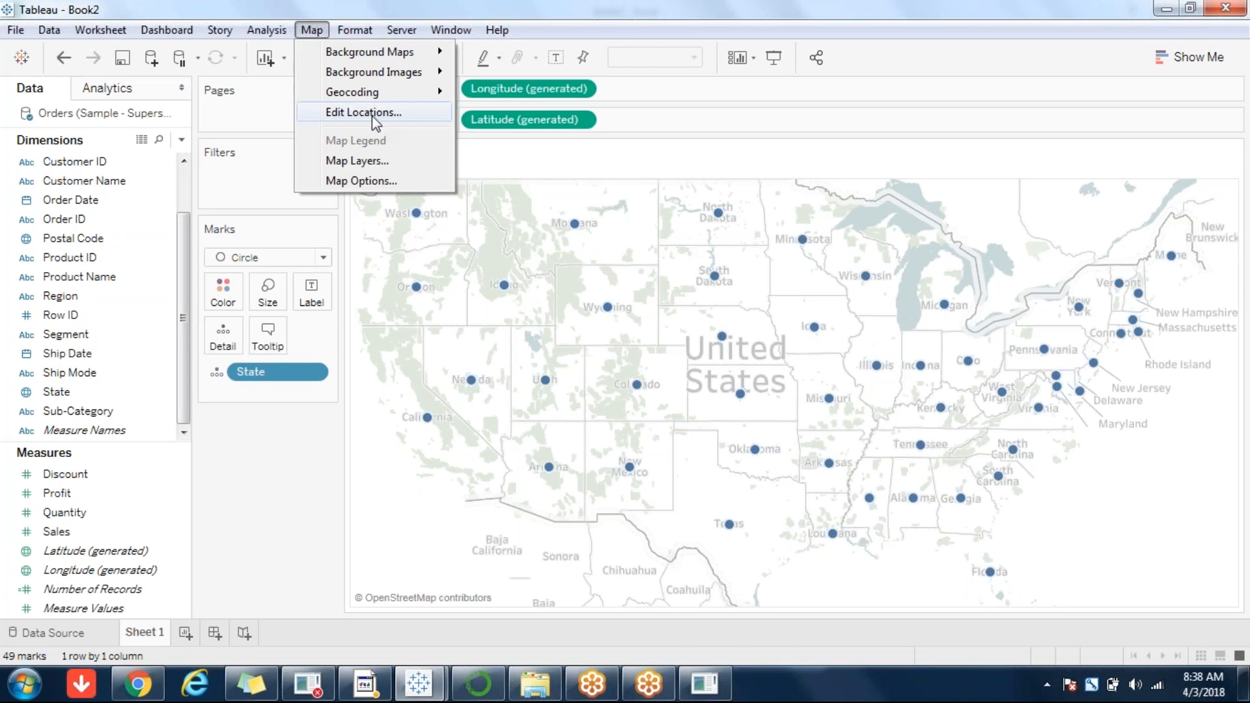
{"action": "left_click", "coordinate": [363, 162]}
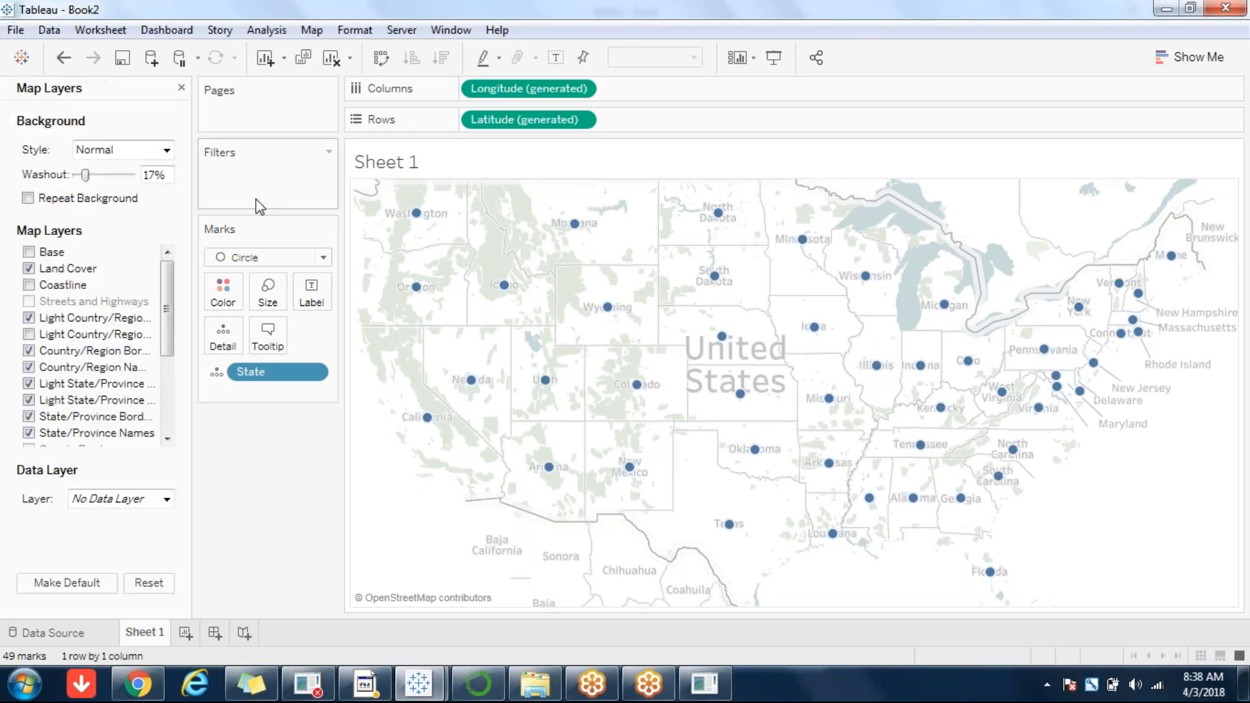
{"action": "left_click", "coordinate": [135, 162]}
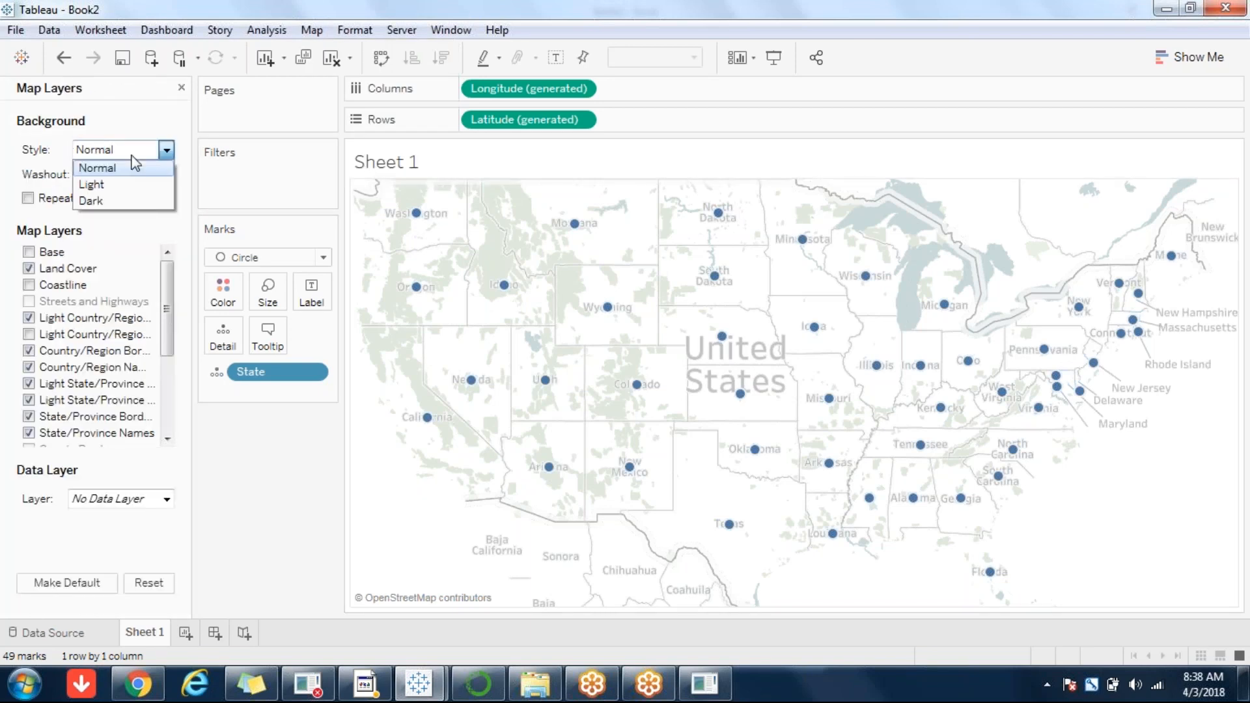
{"action": "left_click", "coordinate": [96, 186]}
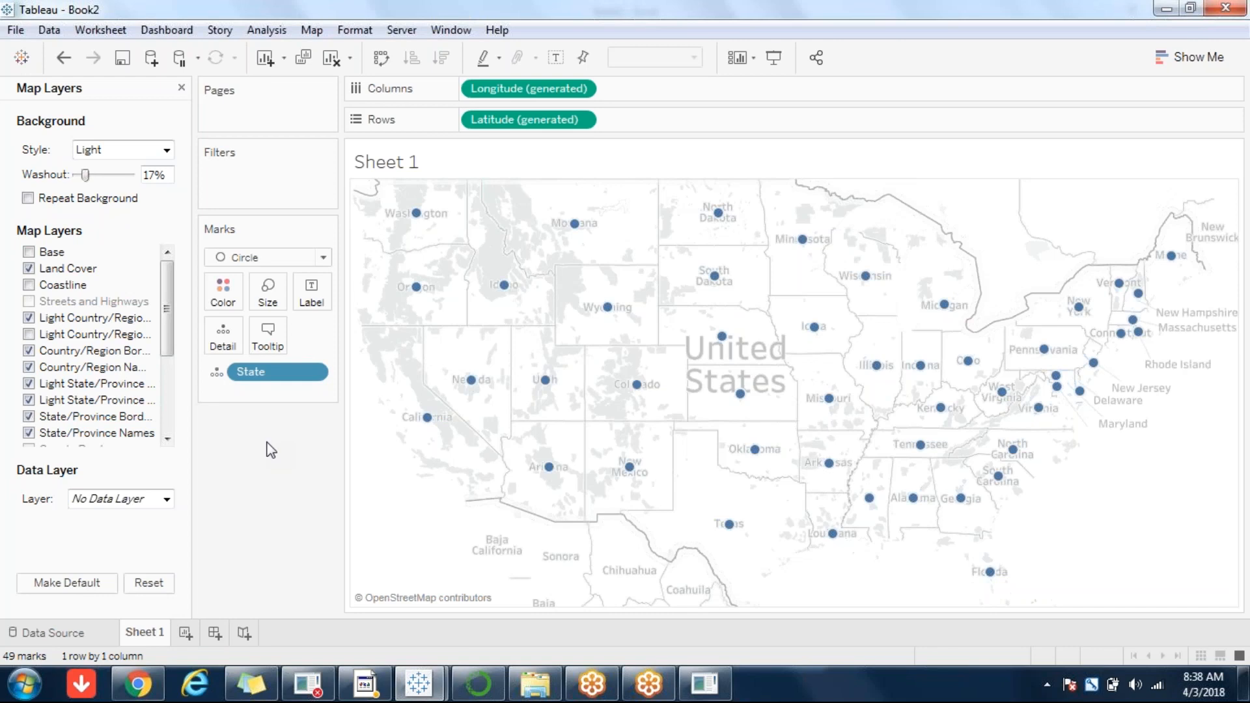
Step: Try the Normal, Light and Dark background styles on the map one after another
{"action": "left_click", "coordinate": [132, 154]}
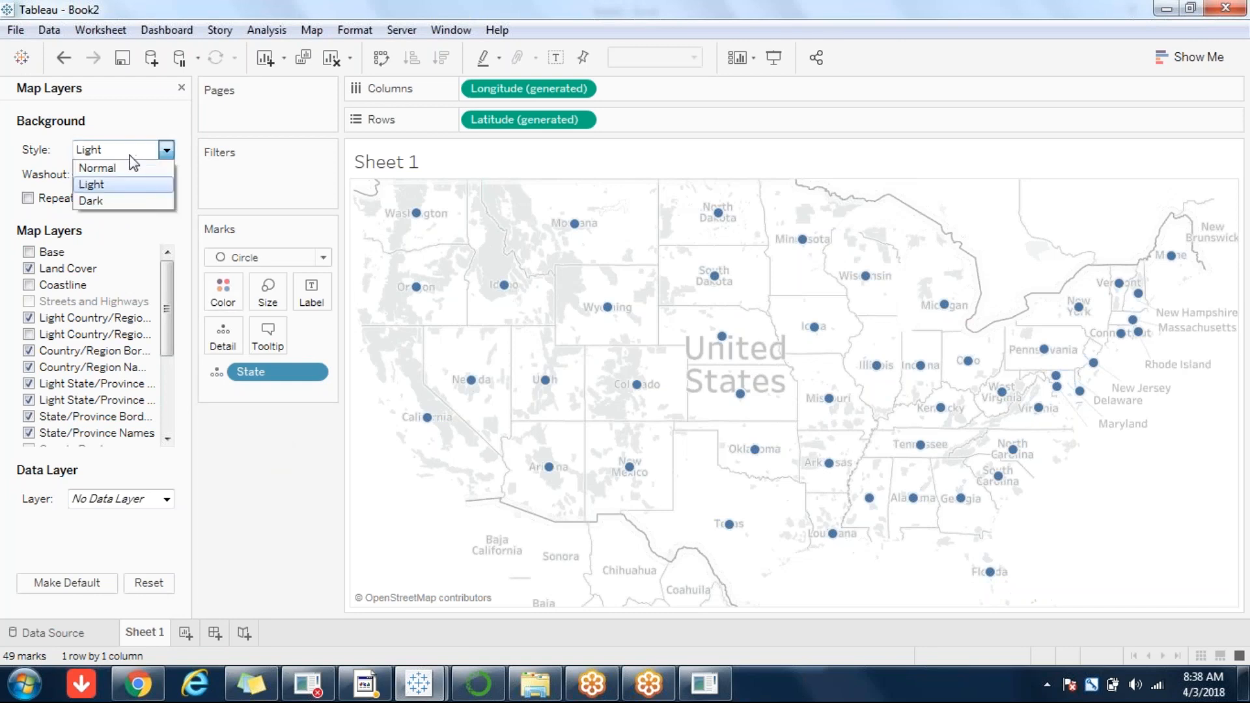
{"action": "left_click", "coordinate": [118, 167]}
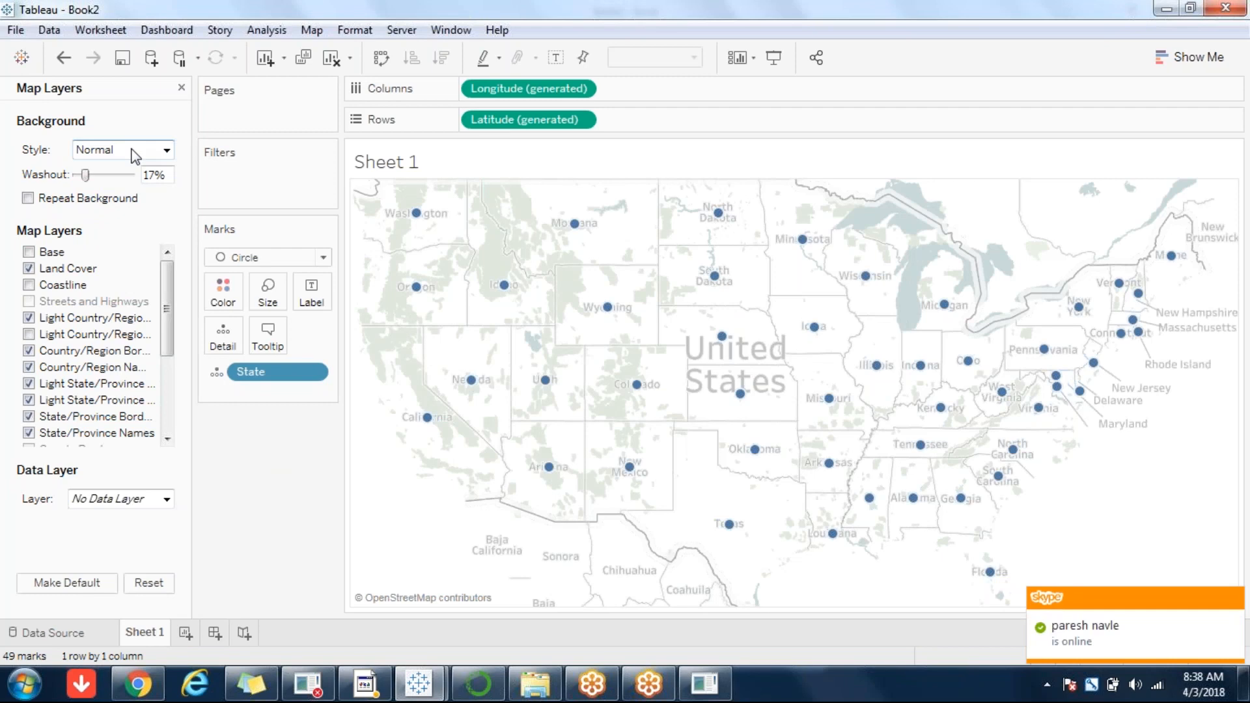
{"action": "left_click", "coordinate": [132, 155]}
{"action": "left_click", "coordinate": [104, 183]}
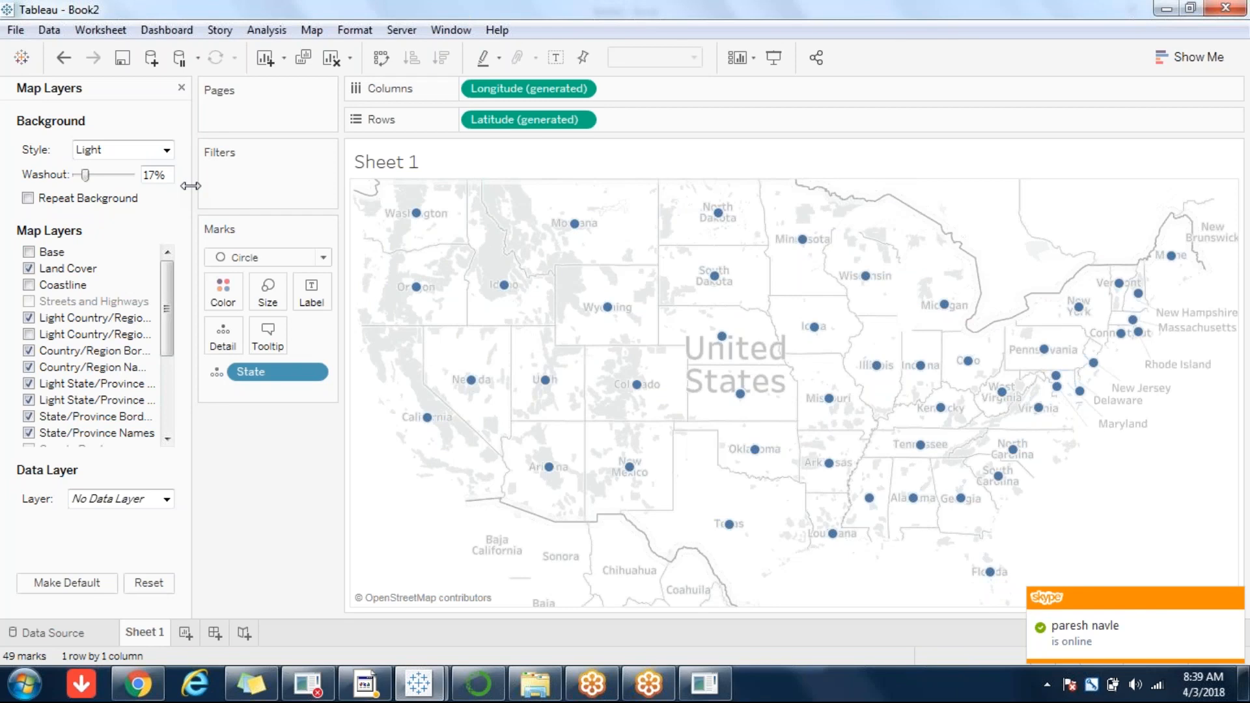
{"action": "left_click", "coordinate": [167, 149]}
{"action": "left_click", "coordinate": [98, 202]}
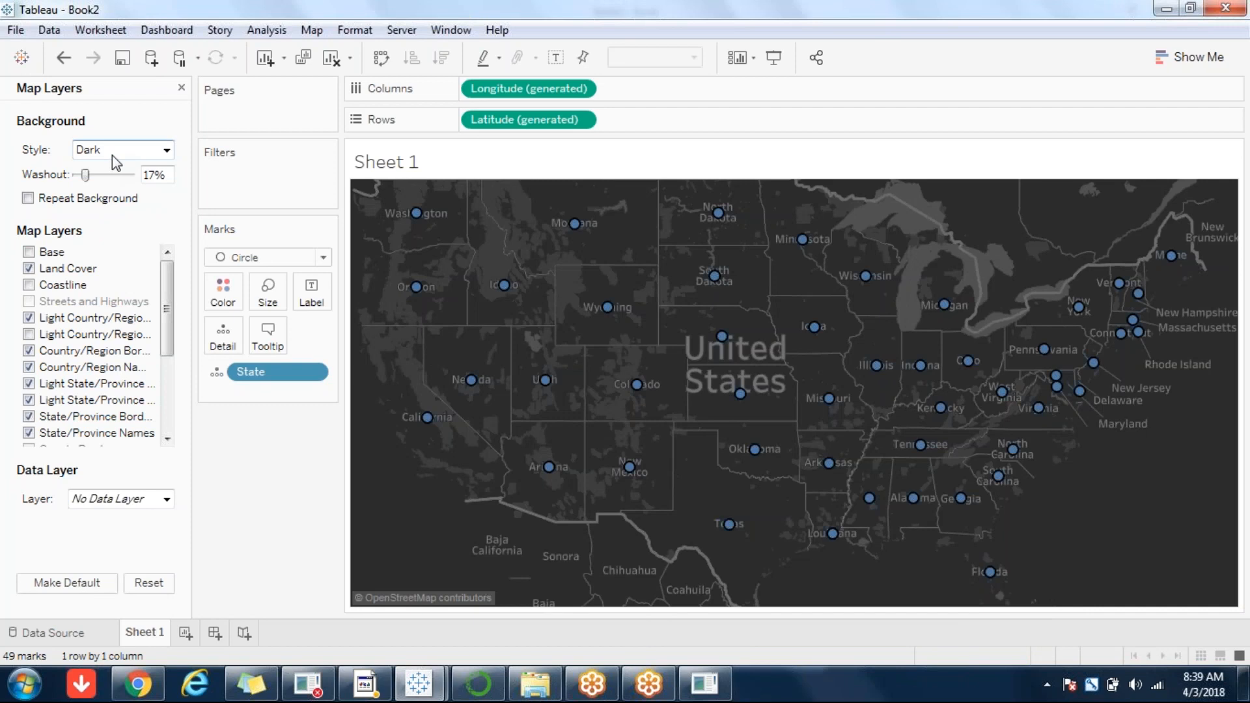
Step: Change the map background style to Light and back to Normal
{"action": "left_click", "coordinate": [109, 147]}
{"action": "left_click", "coordinate": [122, 181]}
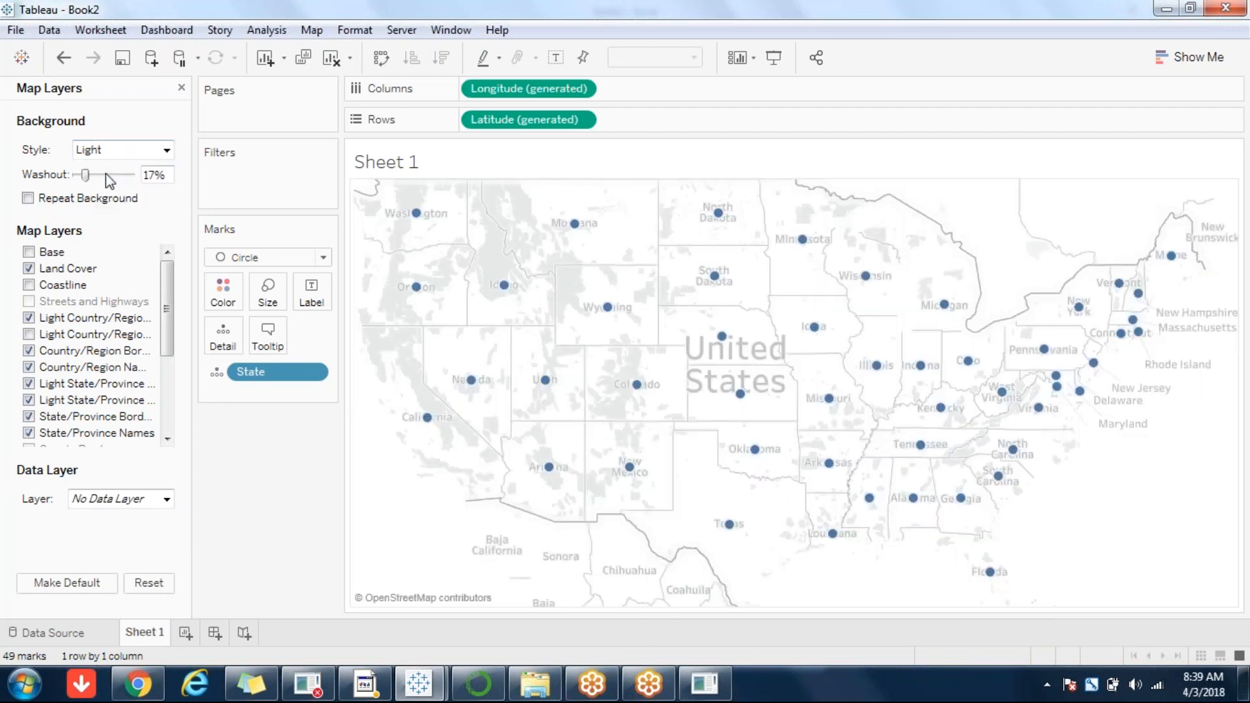
{"action": "left_click", "coordinate": [123, 153]}
{"action": "left_click", "coordinate": [112, 169]}
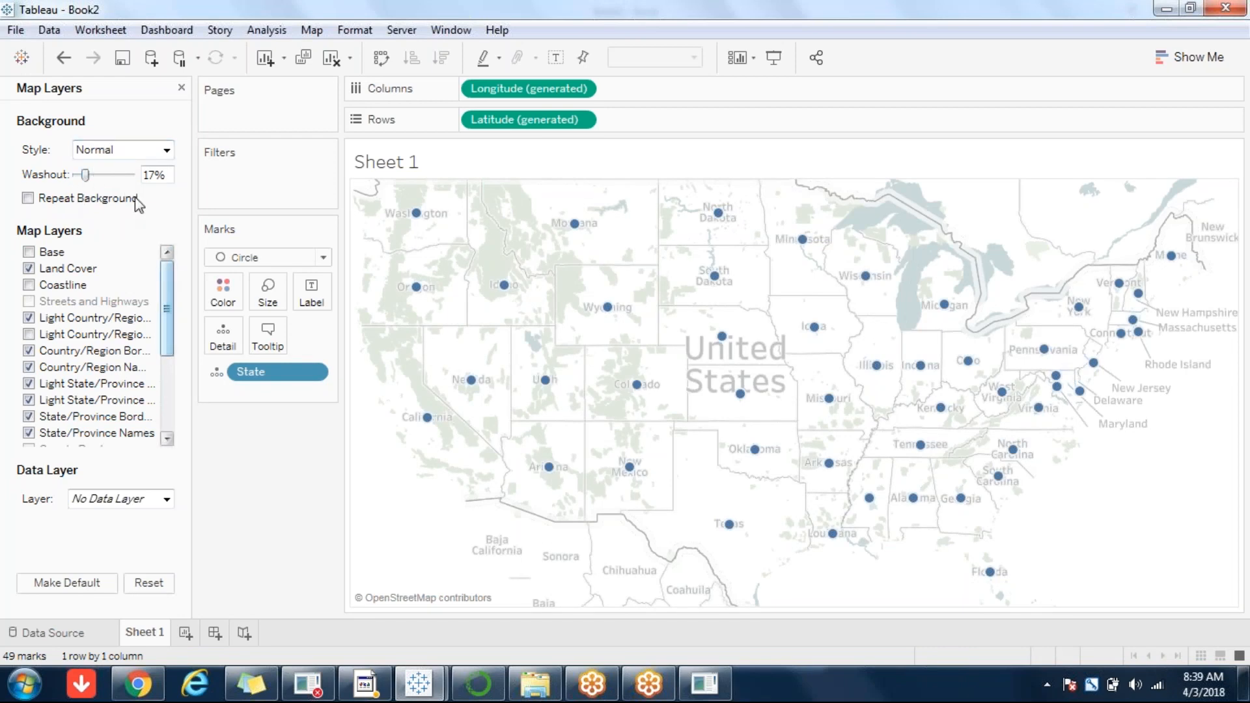
Step: Try the map background washout at 100%, and reduce it to 22%
{"action": "left_click_drag", "start_coordinate": [92, 174], "coordinate": [145, 177]}
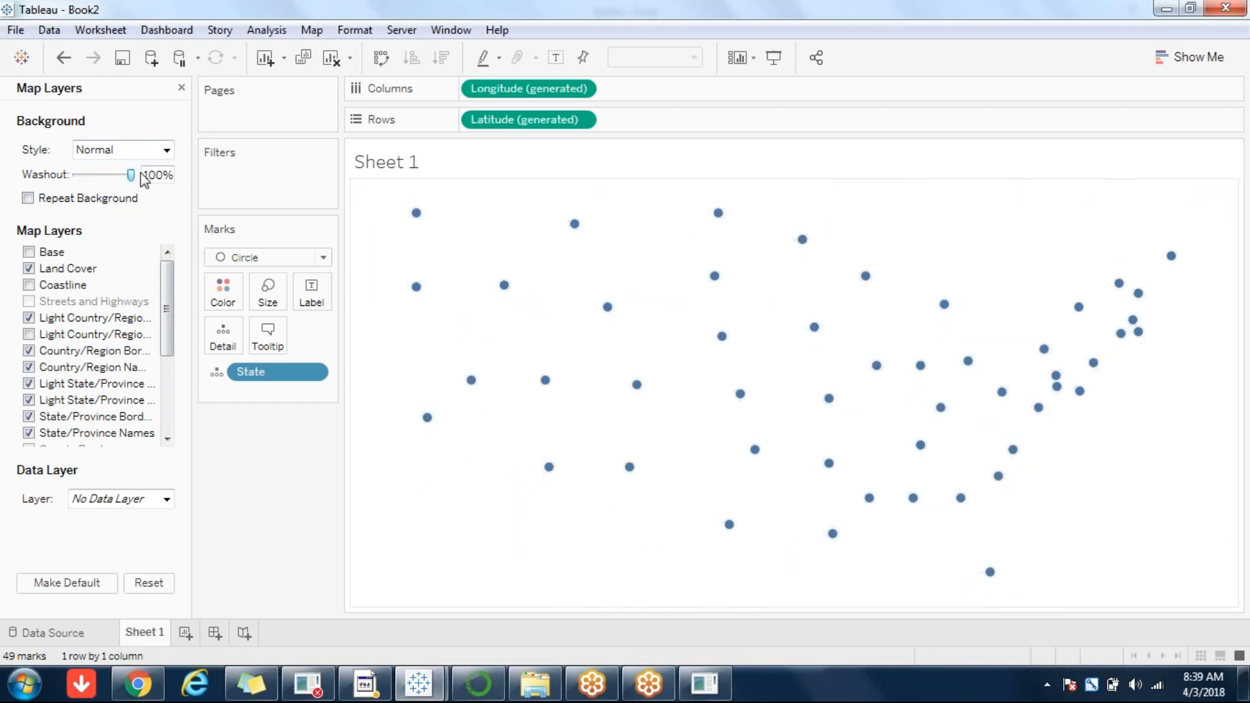
{"action": "left_click_drag", "start_coordinate": [144, 179], "coordinate": [87, 178]}
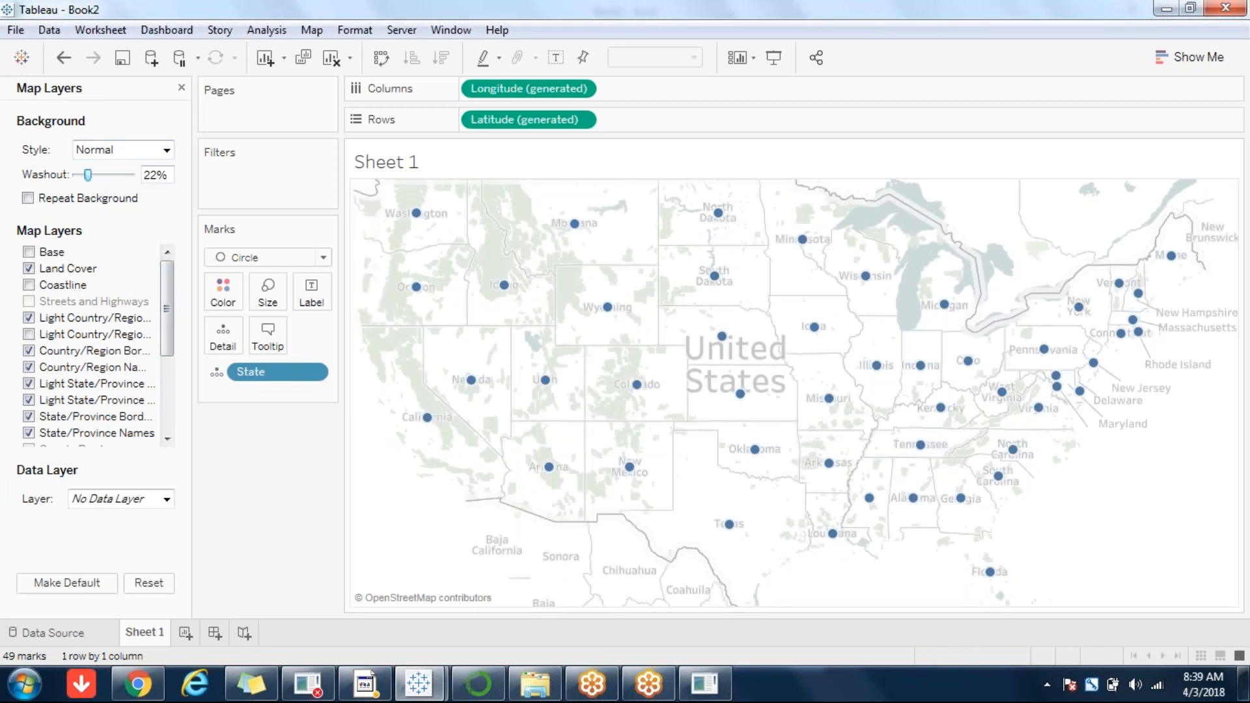
Step: Show and hide the Coastline layer, and do the same with the US Metro Boundaries layer
{"action": "left_click", "coordinate": [30, 286]}
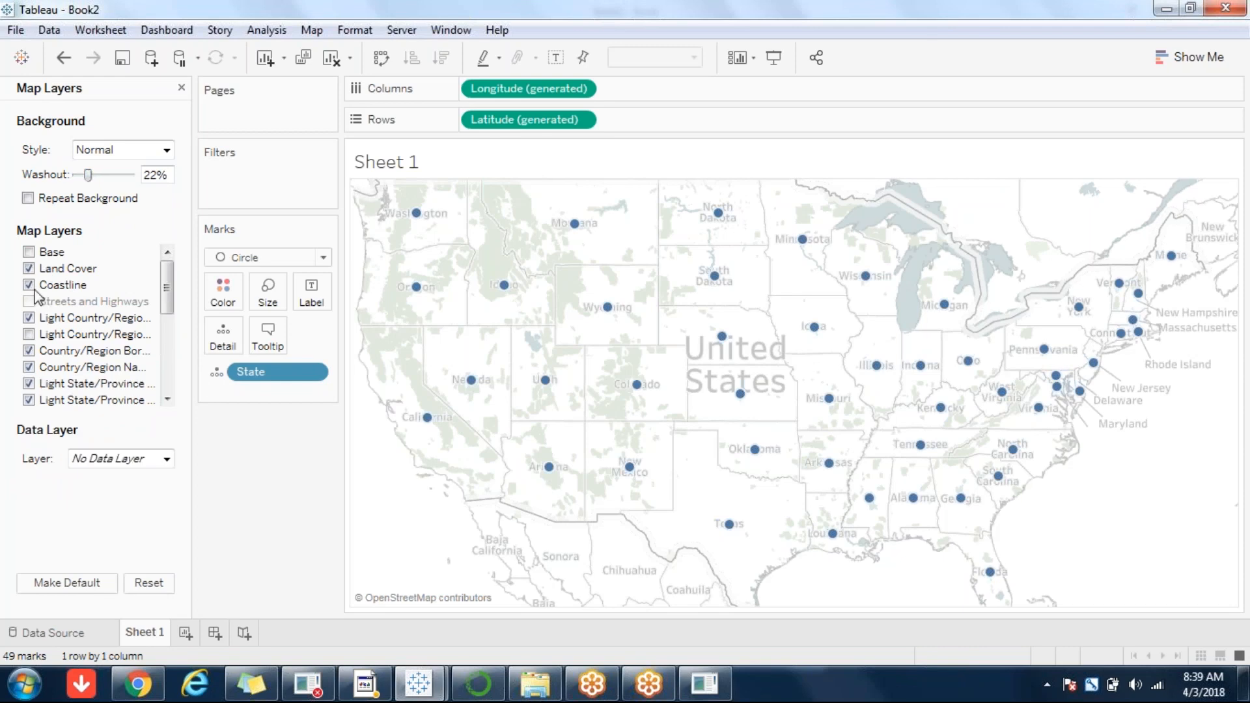
{"action": "left_click", "coordinate": [30, 287]}
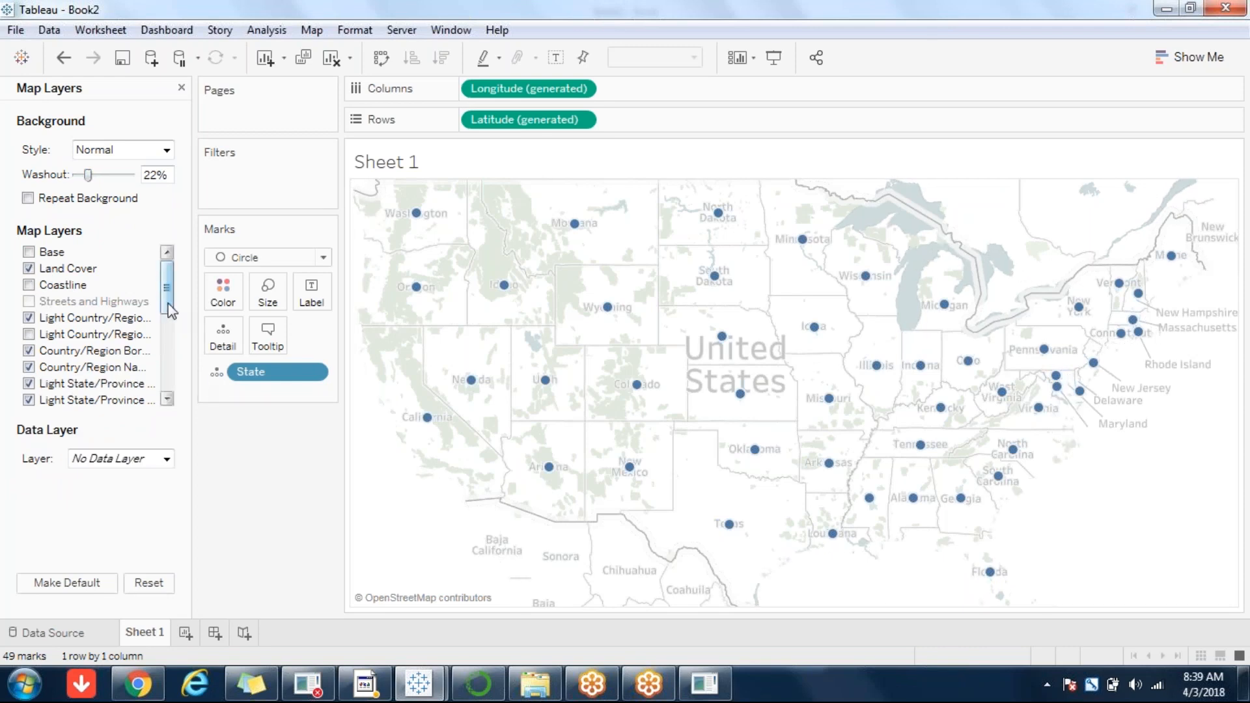
{"action": "left_click_drag", "start_coordinate": [166, 289], "coordinate": [169, 399]}
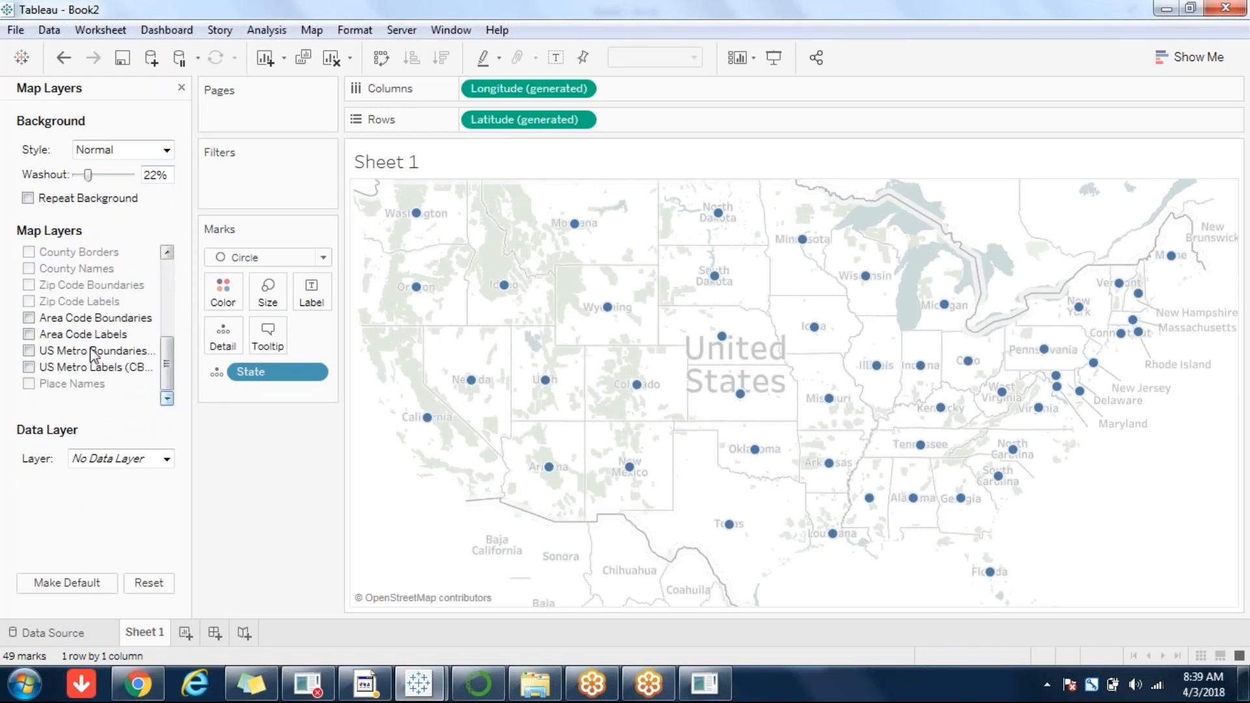
{"action": "left_click", "coordinate": [31, 351]}
{"action": "left_click", "coordinate": [31, 351]}
{"action": "left_click", "coordinate": [29, 351]}
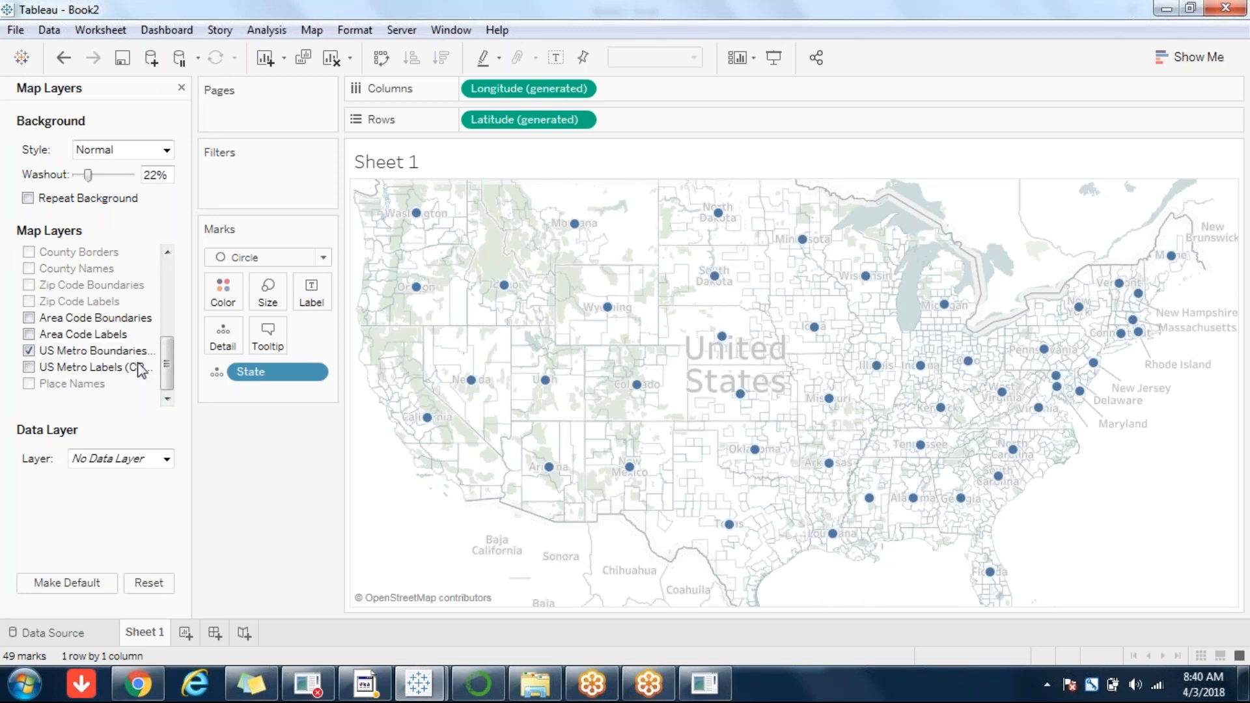
{"action": "left_click", "coordinate": [28, 350]}
Step: Look through the available map data layers without choosing one
{"action": "left_click", "coordinate": [155, 461]}
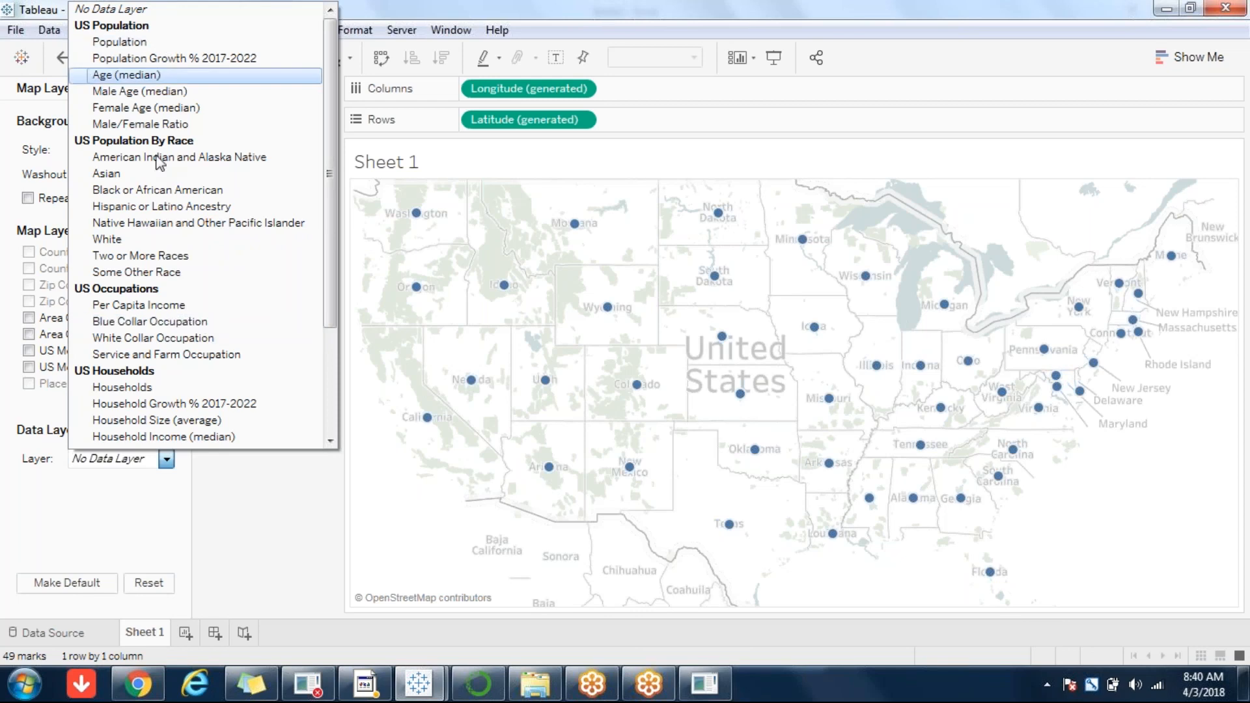
{"action": "left_click", "coordinate": [293, 546]}
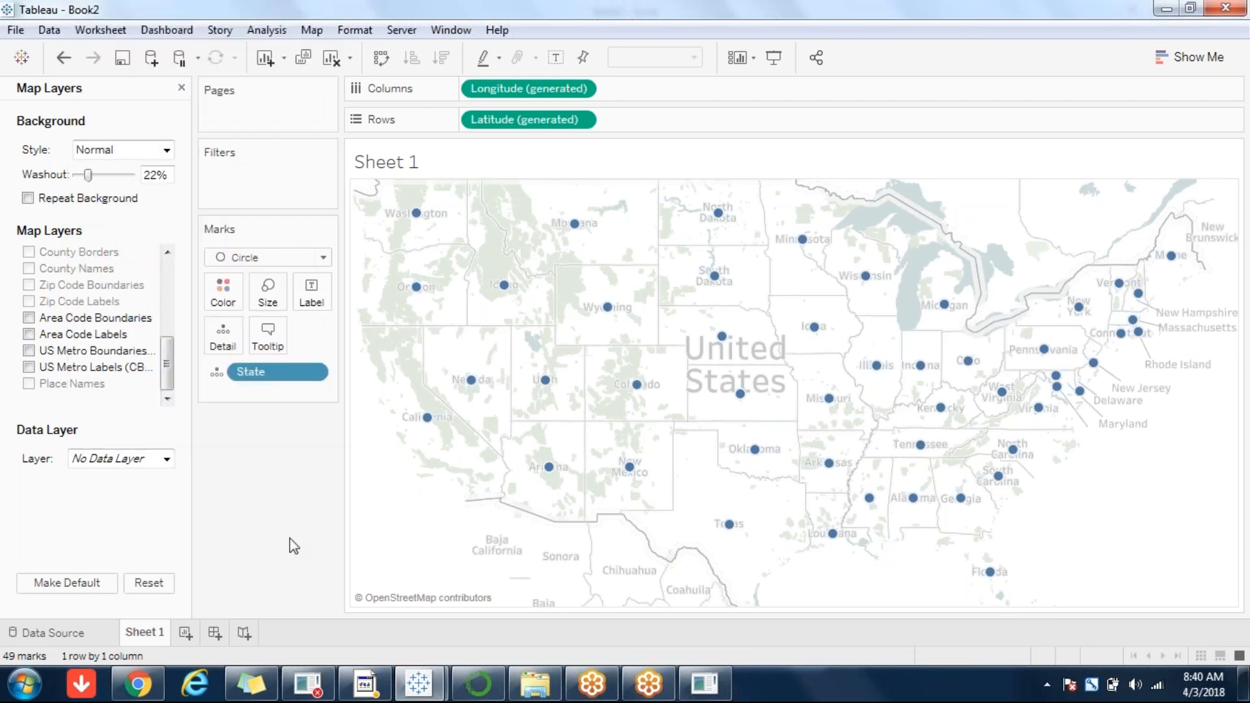
Step: Close the map layers settings and size the state circles by Sales
{"action": "left_click", "coordinate": [182, 90]}
{"action": "left_click", "coordinate": [74, 532]}
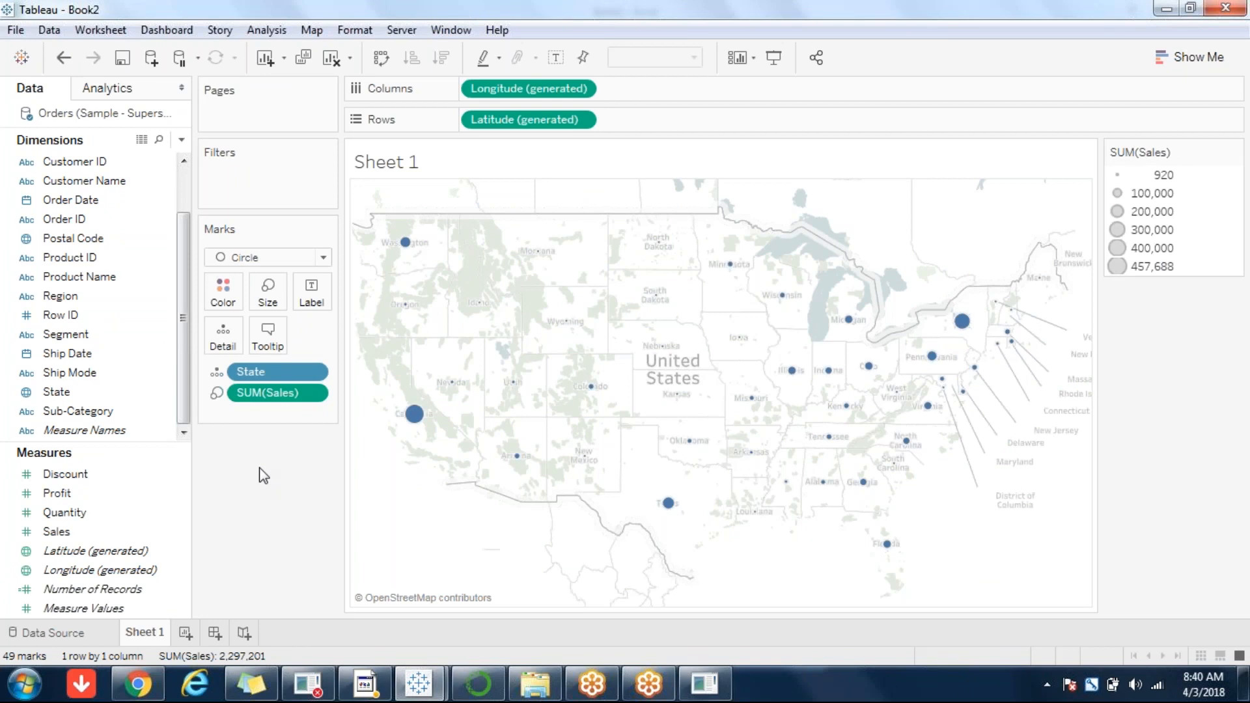
Step: Colour the state circles by Profit and enlarge the marks
{"action": "left_click", "coordinate": [65, 494]}
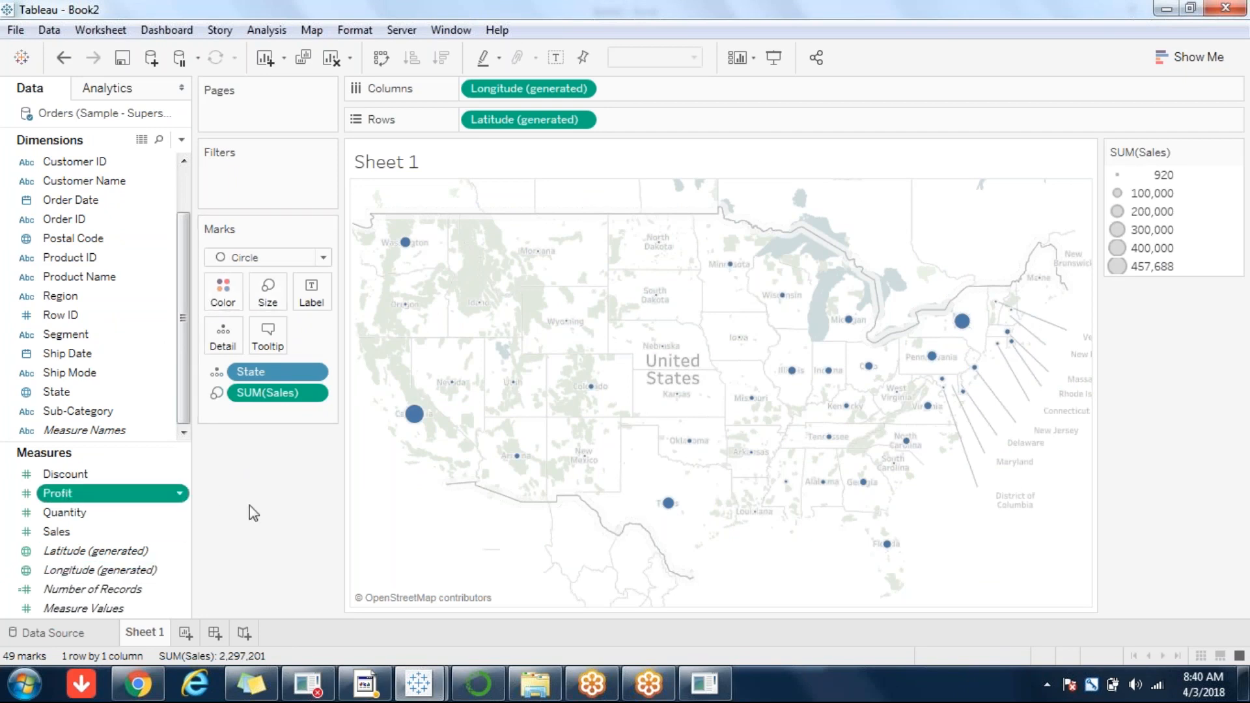
{"action": "left_click_drag", "start_coordinate": [249, 506], "coordinate": [250, 506]}
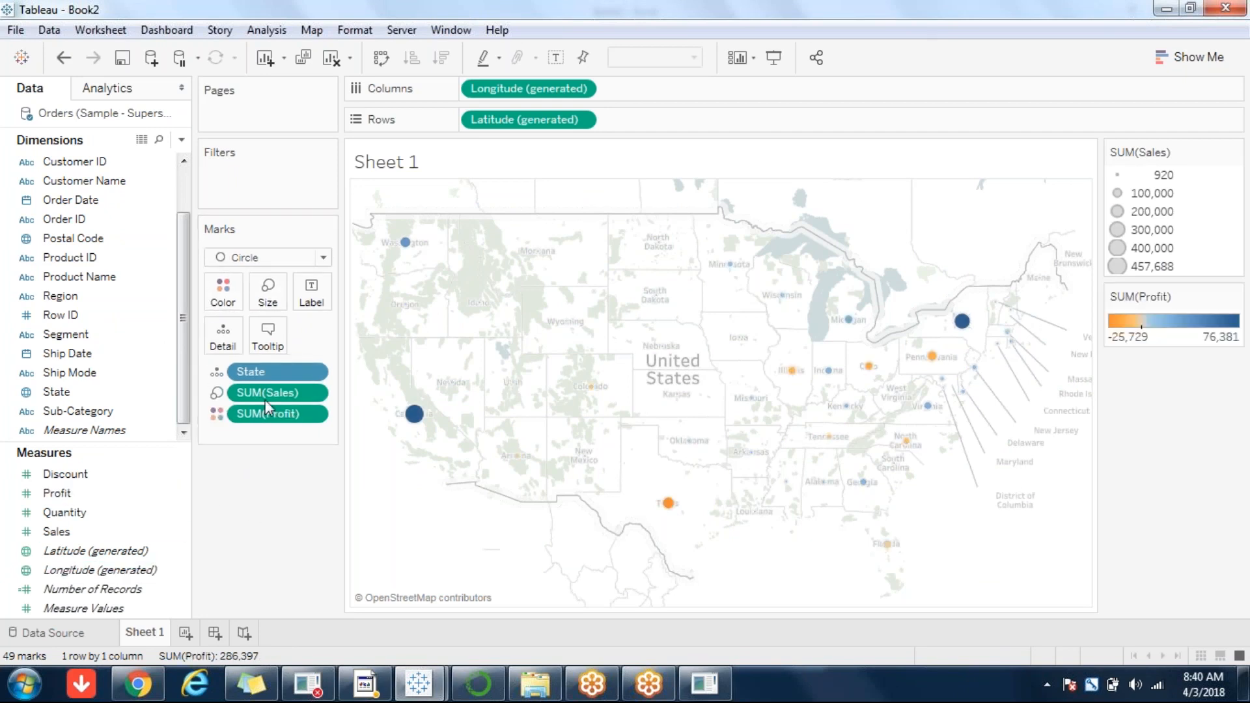
{"action": "left_click", "coordinate": [273, 291]}
{"action": "left_click", "coordinate": [351, 336]}
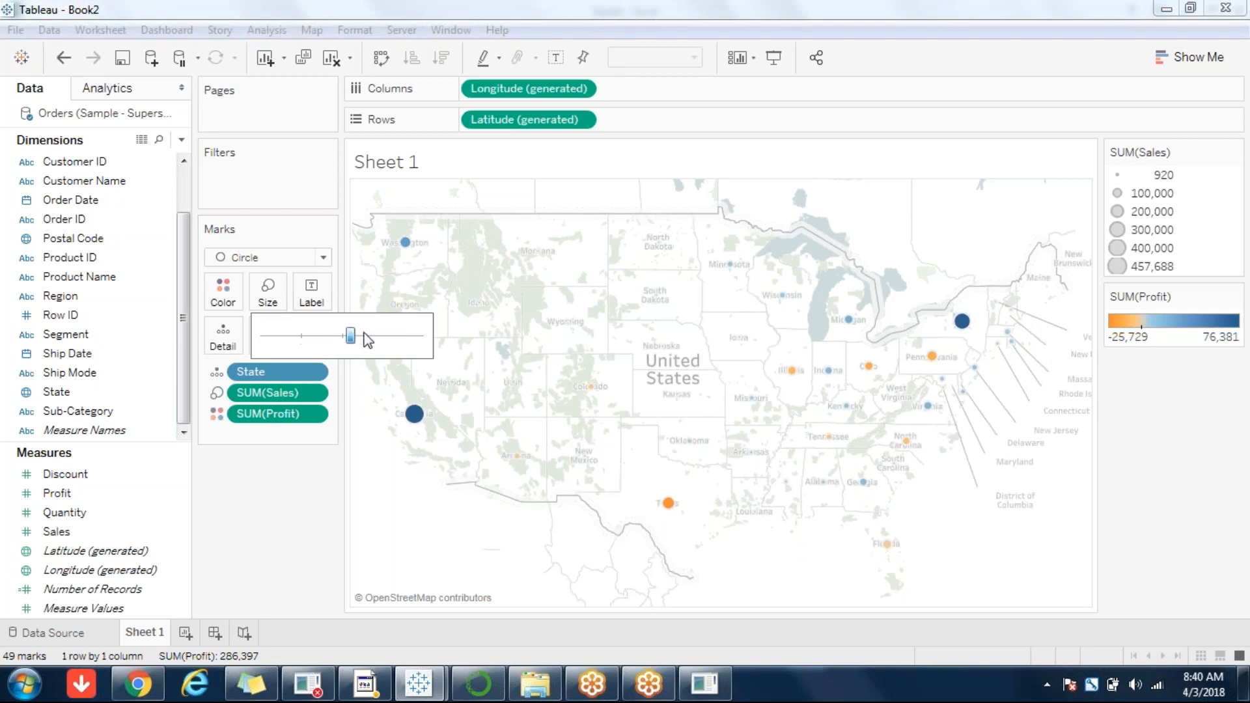
{"action": "left_click", "coordinate": [299, 536]}
{"action": "left_click", "coordinate": [140, 394]}
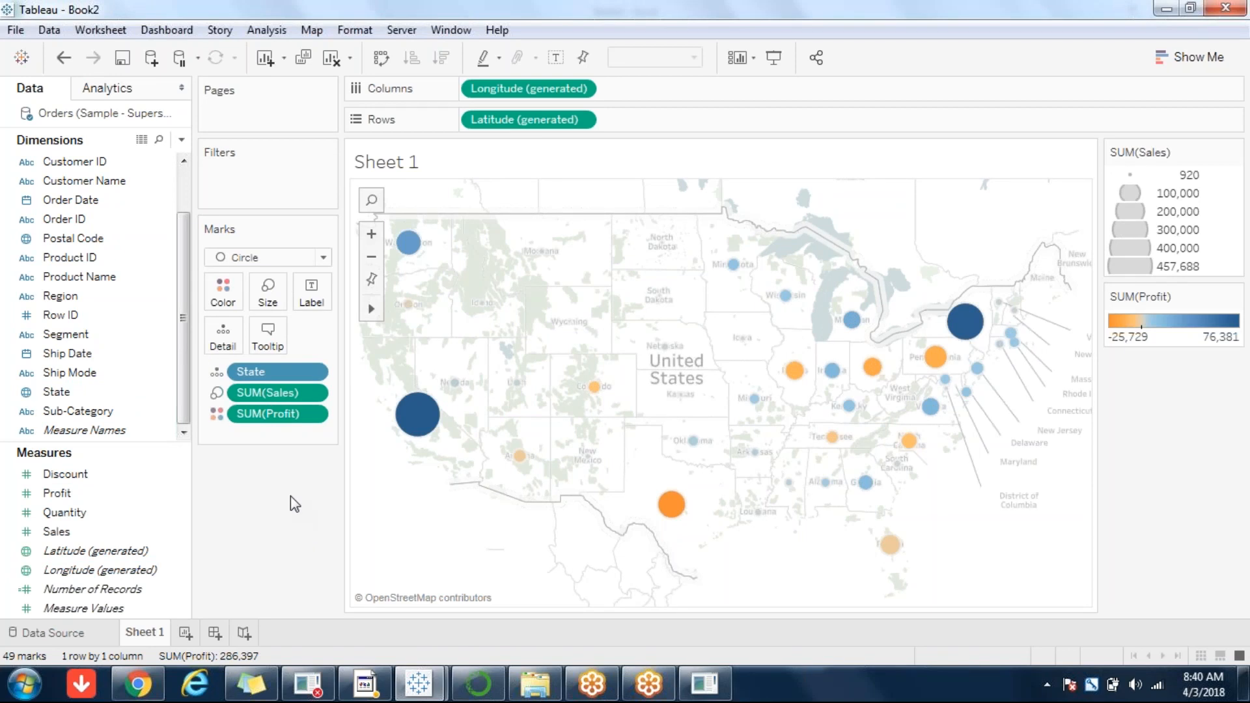
Step: Zoom in on the central states of the map and zoom back out one level
{"action": "left_click", "coordinate": [312, 30]}
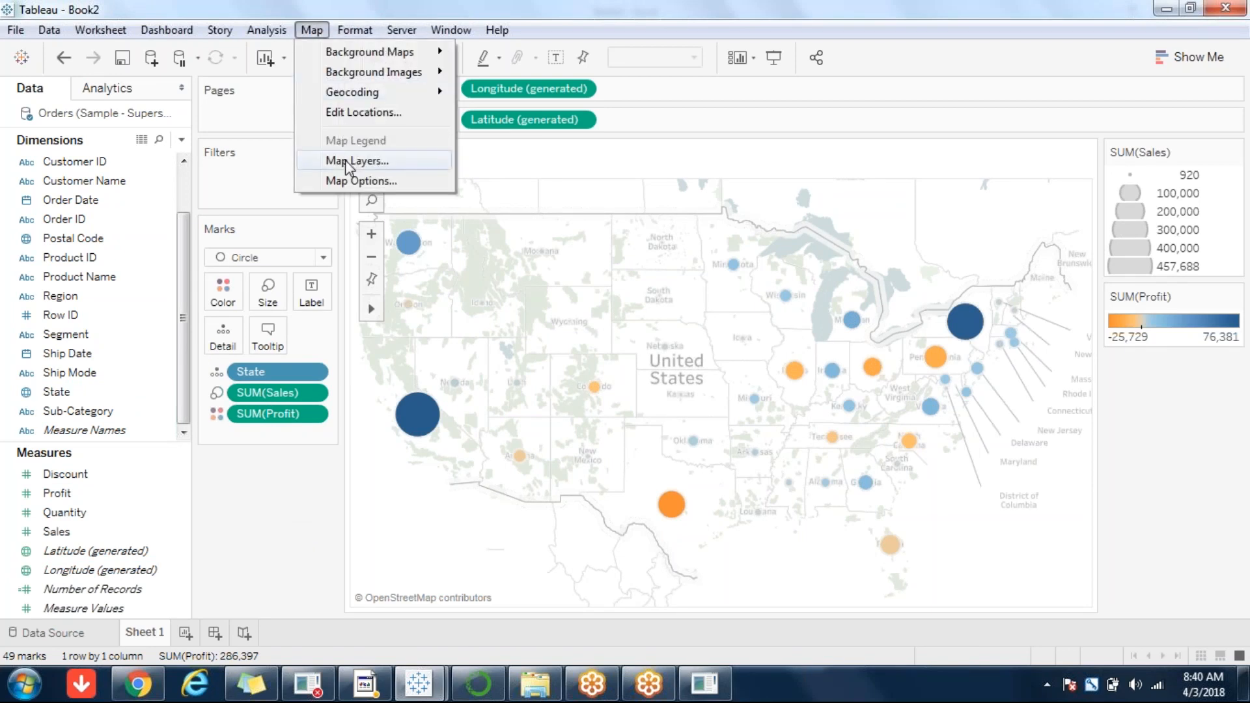
{"action": "left_click", "coordinate": [531, 230]}
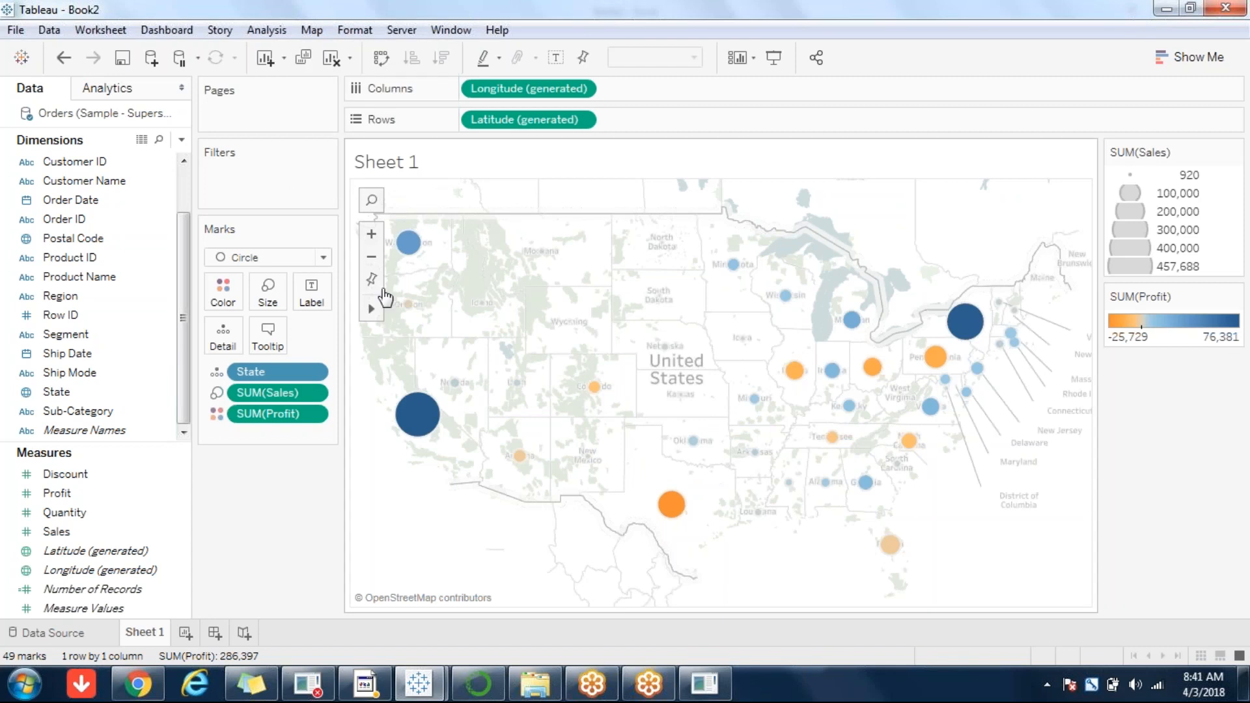
{"action": "left_click", "coordinate": [372, 233]}
{"action": "left_click", "coordinate": [371, 233]}
{"action": "left_click", "coordinate": [372, 233]}
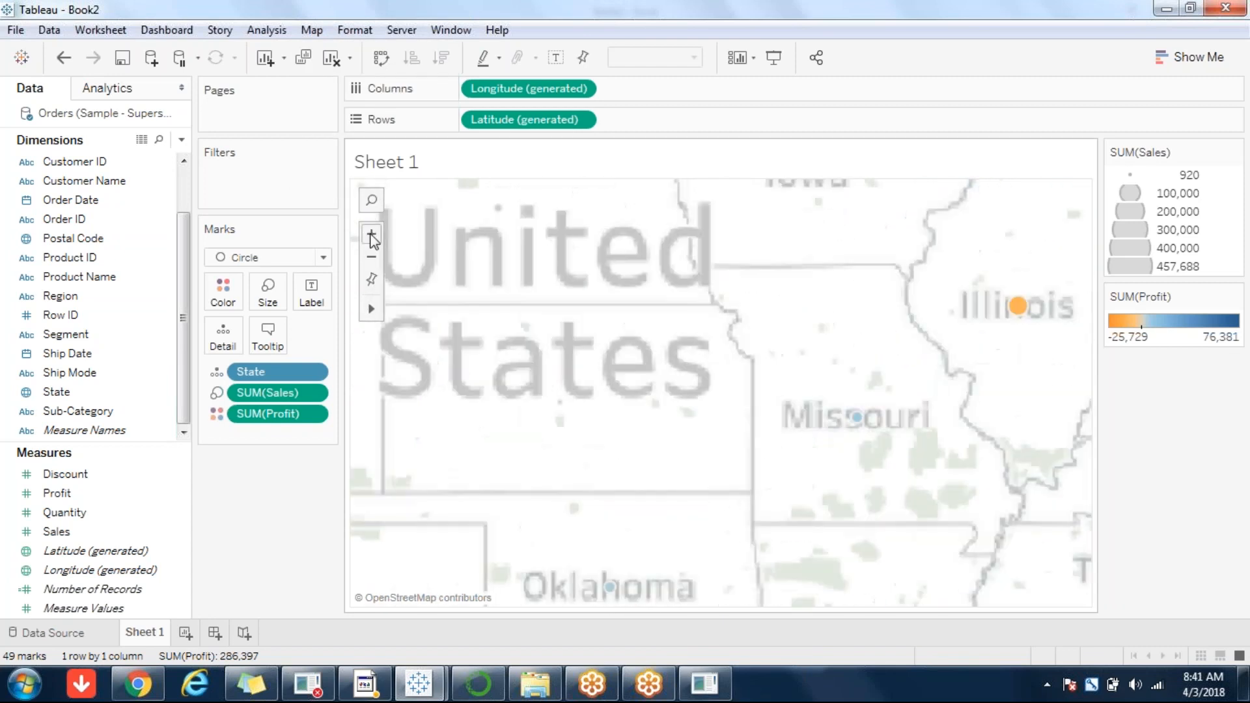
{"action": "left_click", "coordinate": [372, 259]}
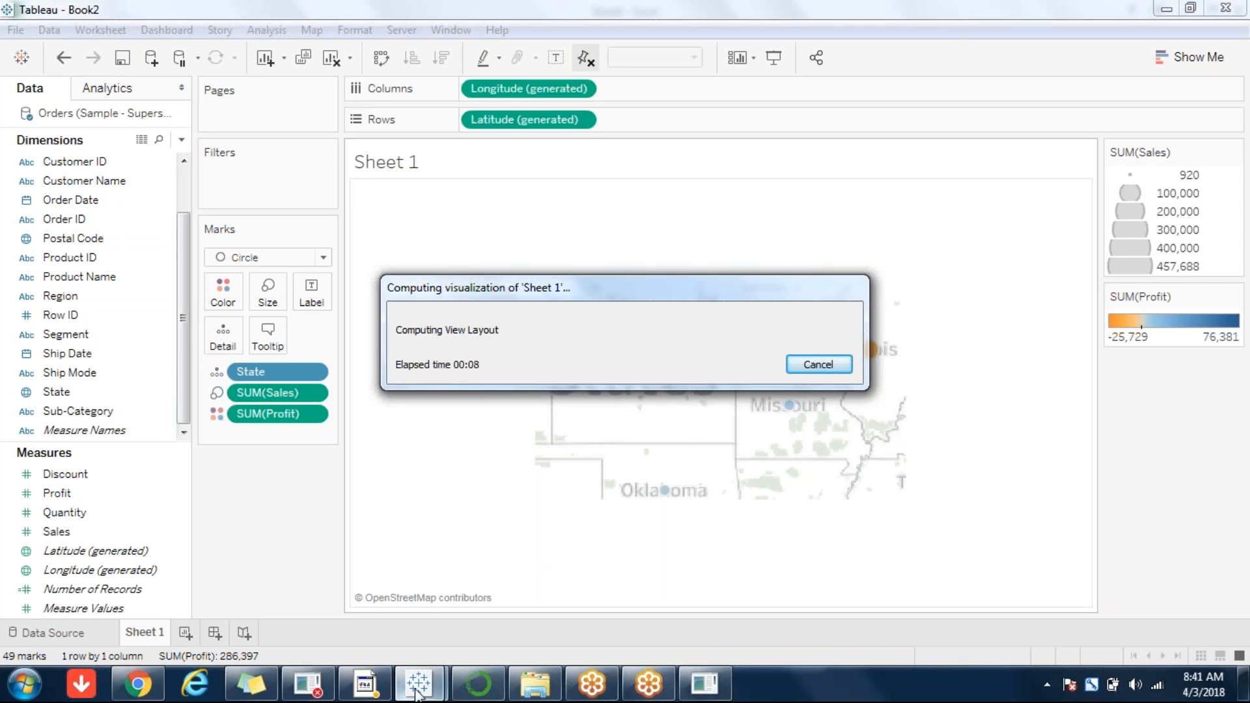
Step: Switch to the Book1 workbook and close it without saving the changes
{"action": "mouse_move", "coordinate": [420, 689]}
{"action": "left_click", "coordinate": [351, 595]}
{"action": "left_click", "coordinate": [1225, 8]}
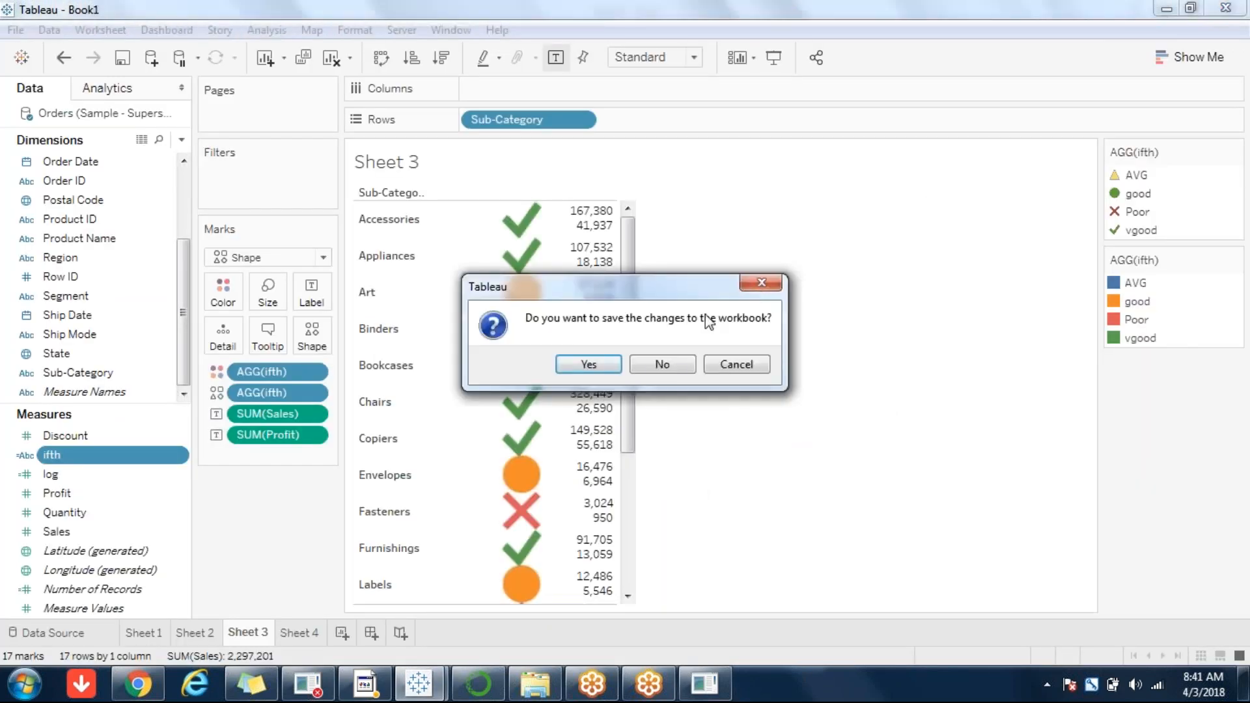
{"action": "left_click", "coordinate": [658, 363]}
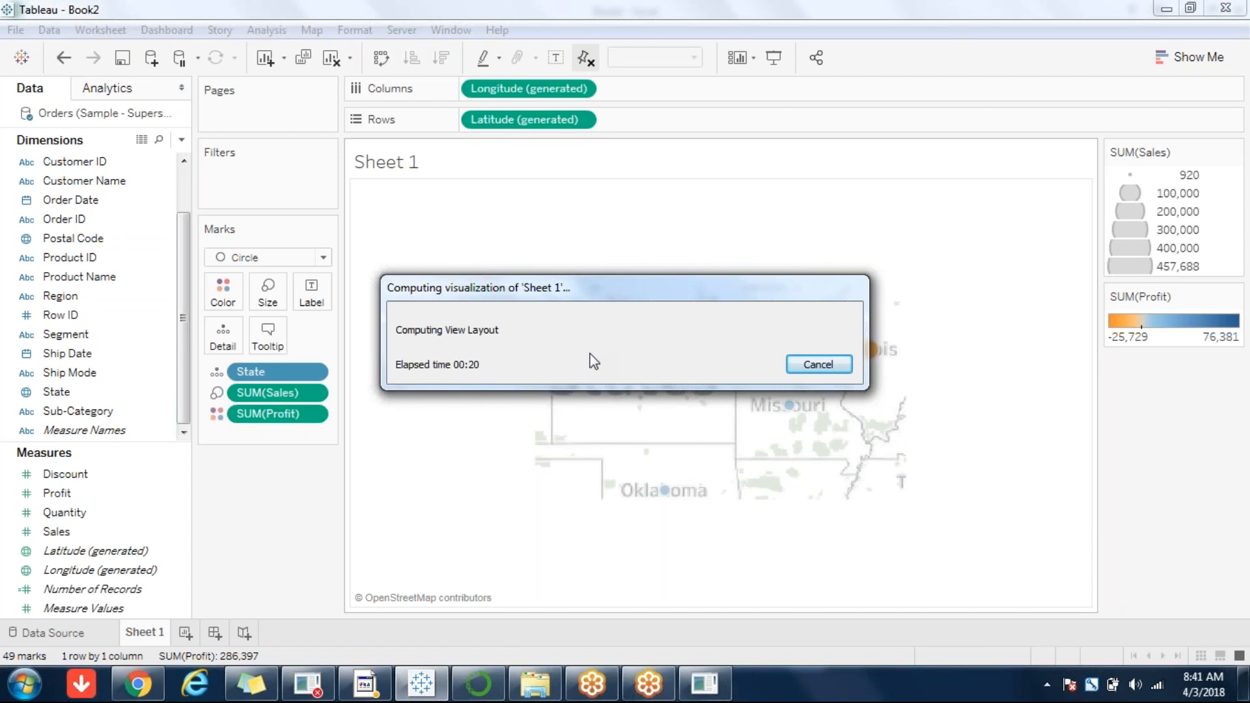
Step: Cancel the stalled computation of Sheet 1, start another Tableau 10.3 (32-bit) instance, and dismiss the error message
{"action": "left_click", "coordinate": [823, 368]}
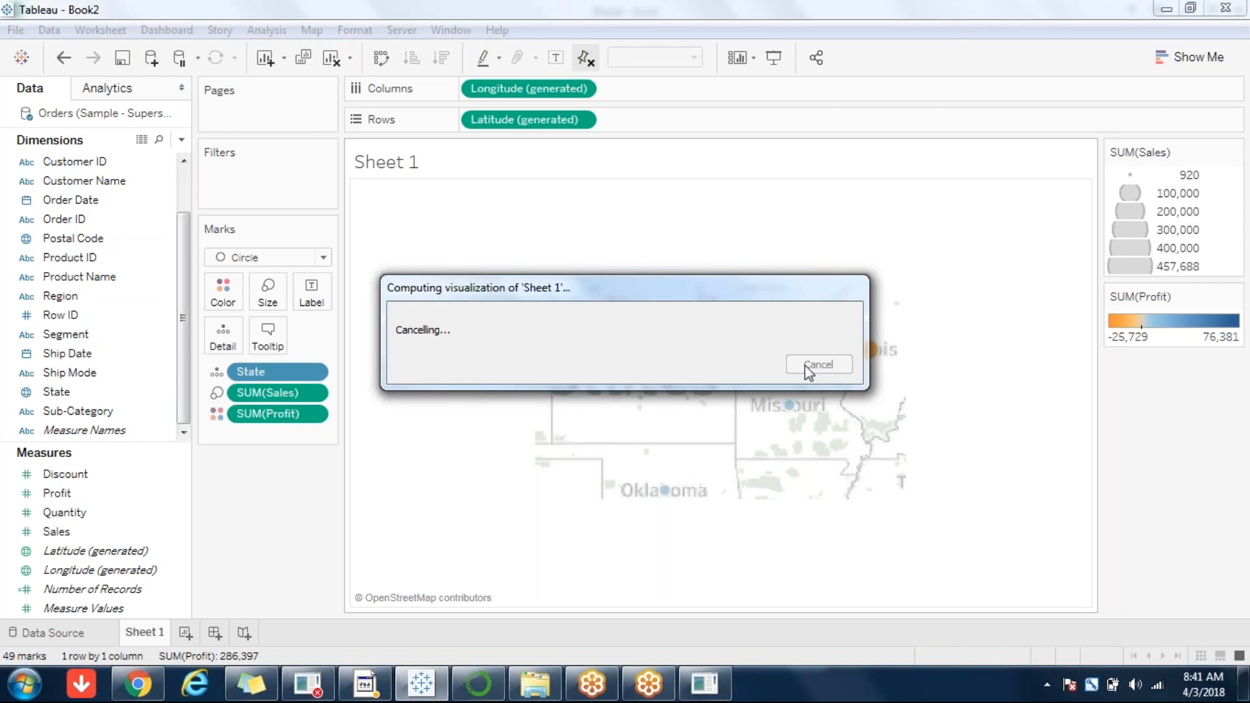
{"action": "left_click", "coordinate": [25, 684]}
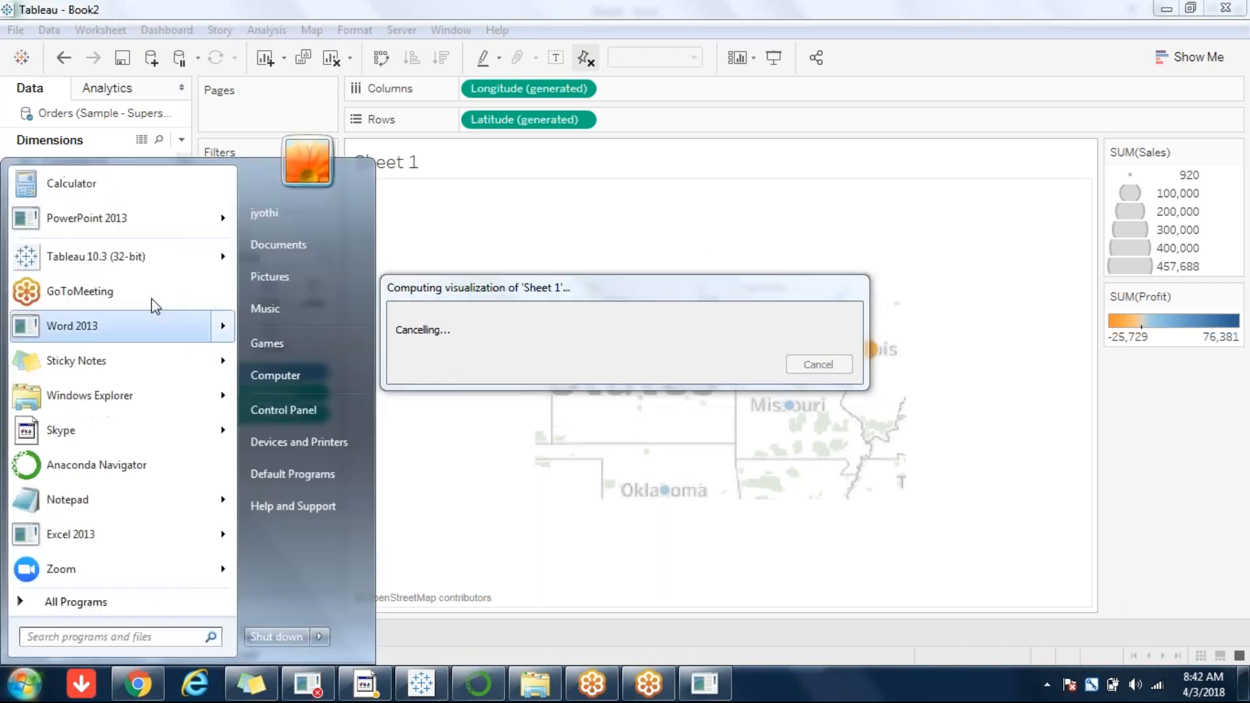
{"action": "left_click", "coordinate": [119, 259]}
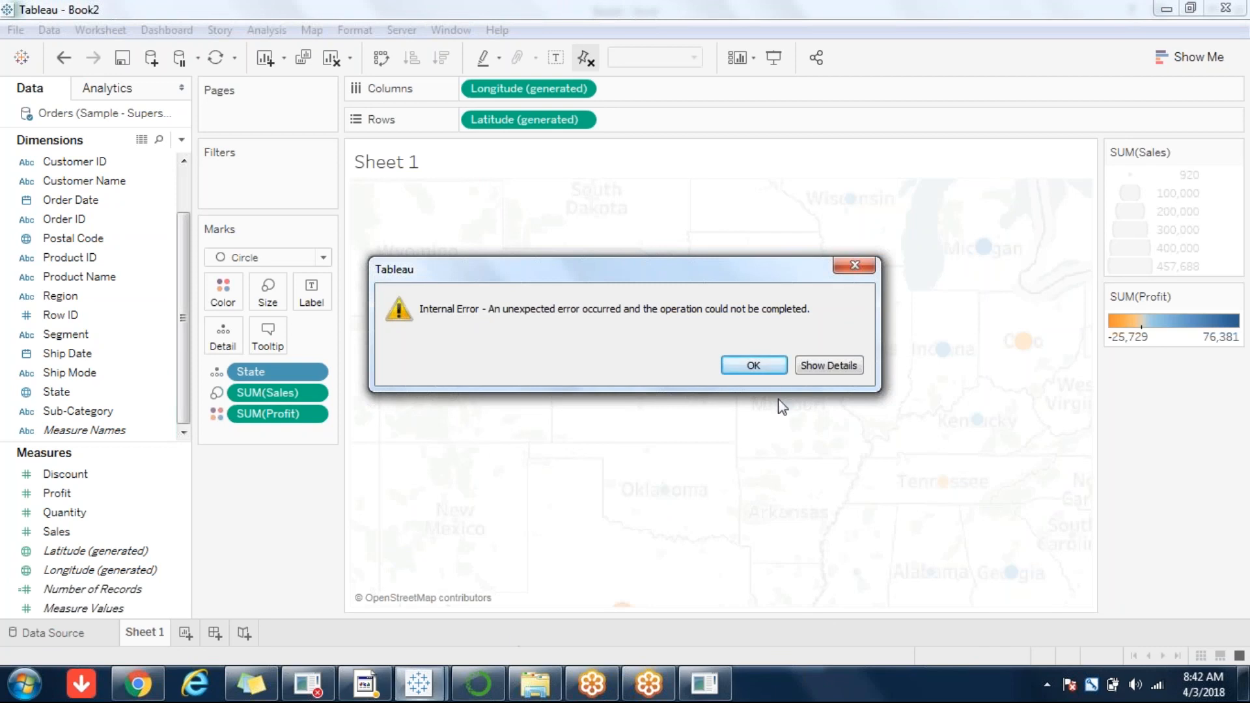
{"action": "left_click", "coordinate": [748, 365]}
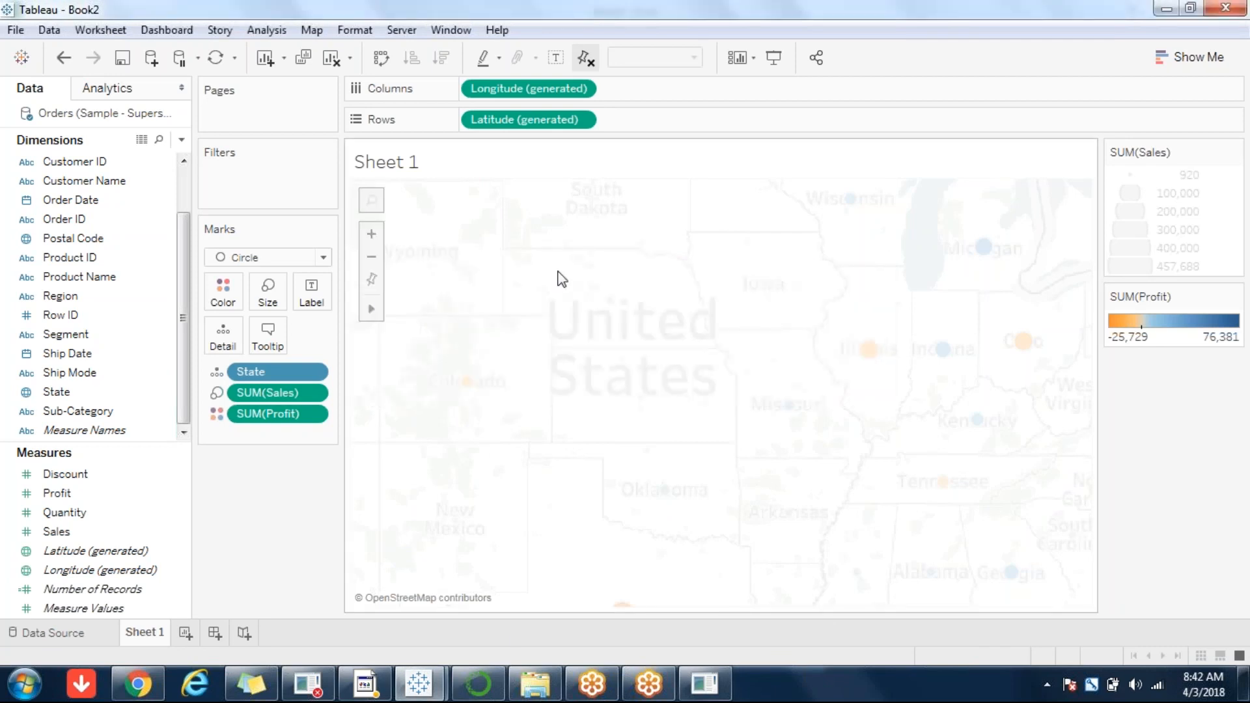
Step: Clear Sheet 1 and rebuild the state map with the marks sized by Sales
{"action": "left_click", "coordinate": [331, 59]}
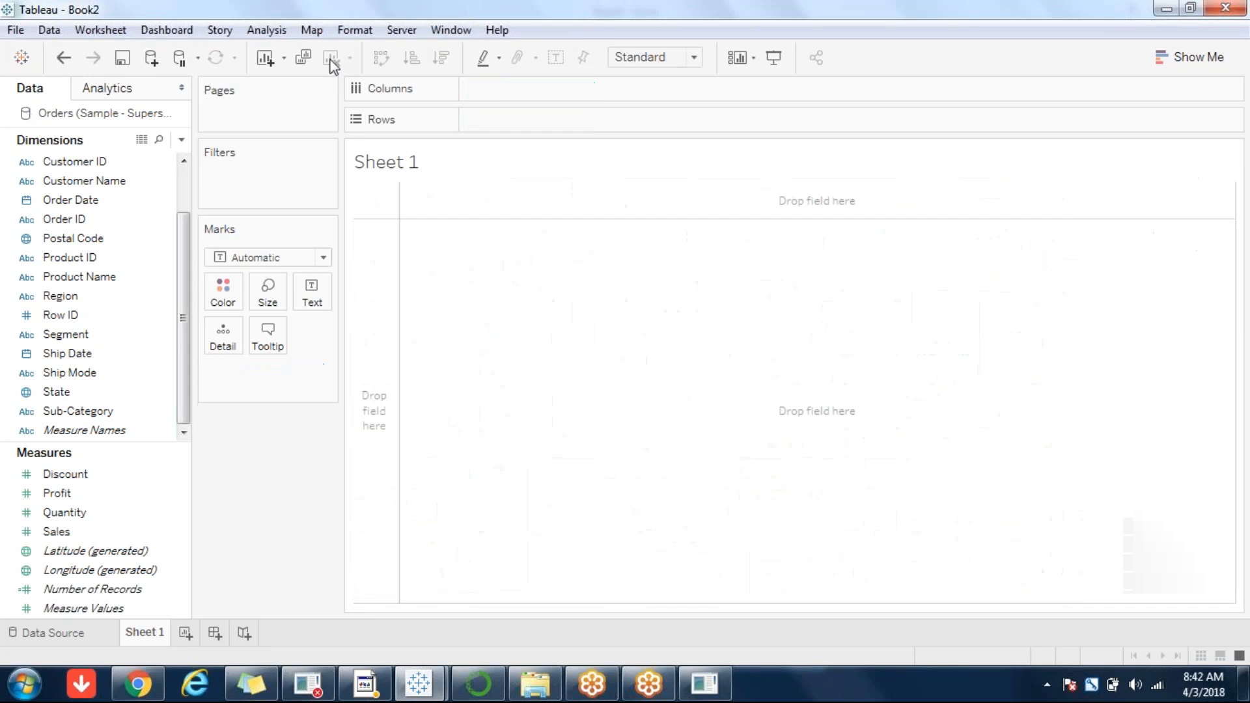
{"action": "double_click", "coordinate": [77, 392]}
{"action": "double_click", "coordinate": [57, 532]}
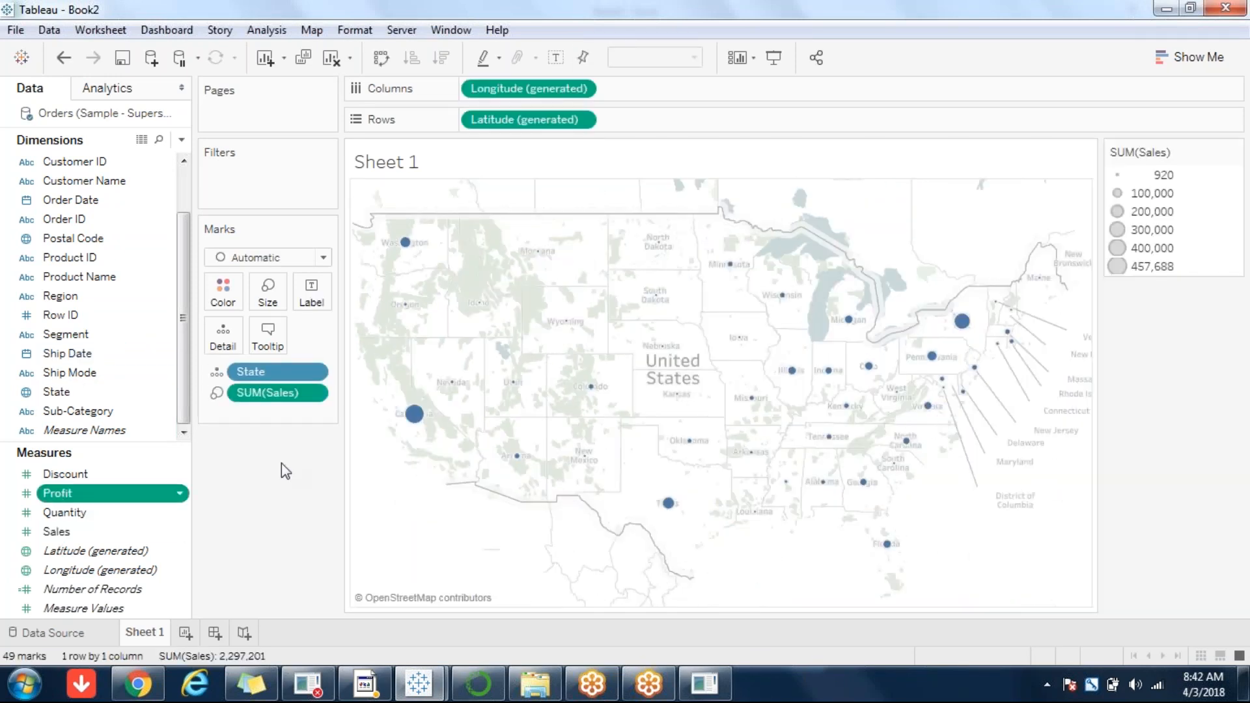
Step: Colour the rebuilt map's marks by Profit and increase the overall mark size
{"action": "left_click", "coordinate": [267, 293]}
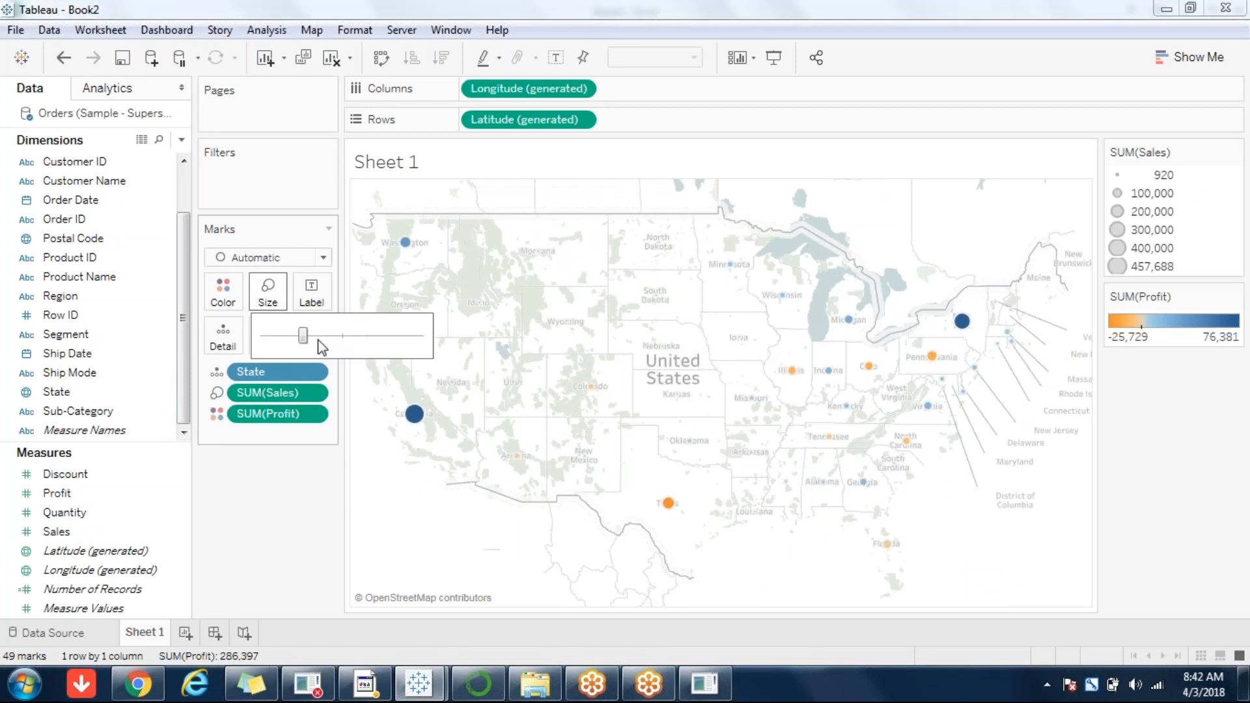
{"action": "left_click_drag", "start_coordinate": [302, 335], "coordinate": [370, 336]}
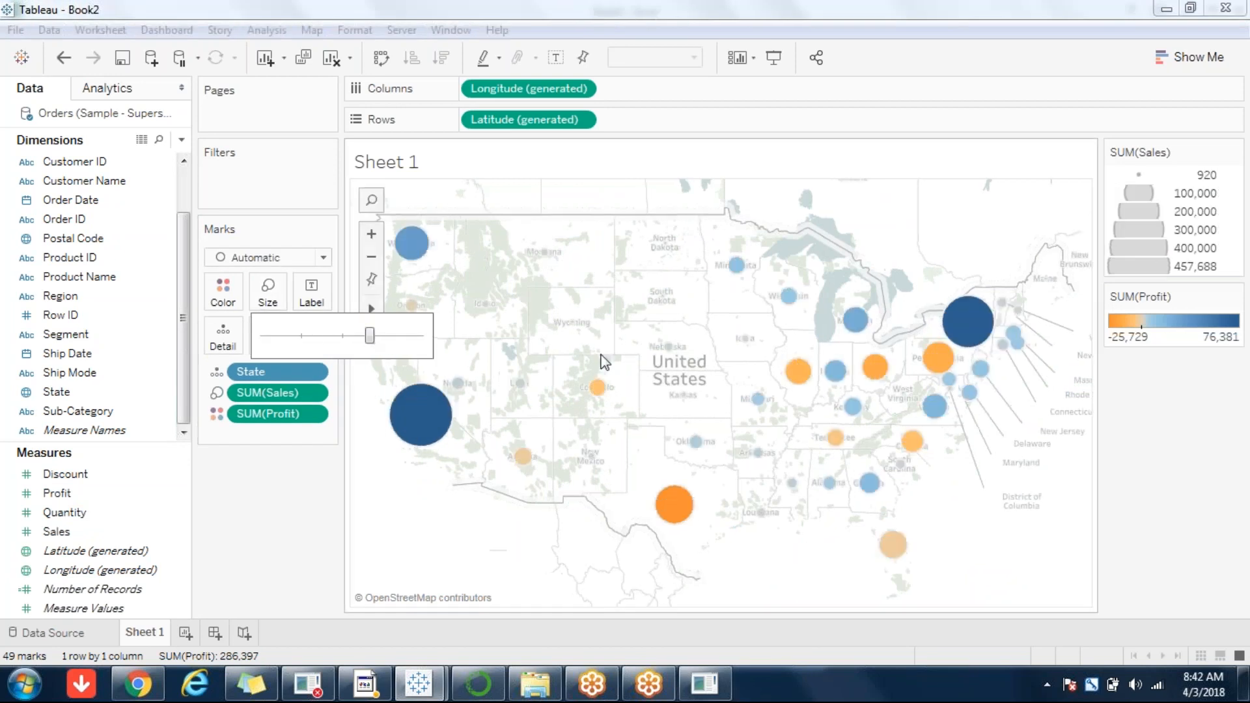
{"action": "left_click", "coordinate": [383, 311]}
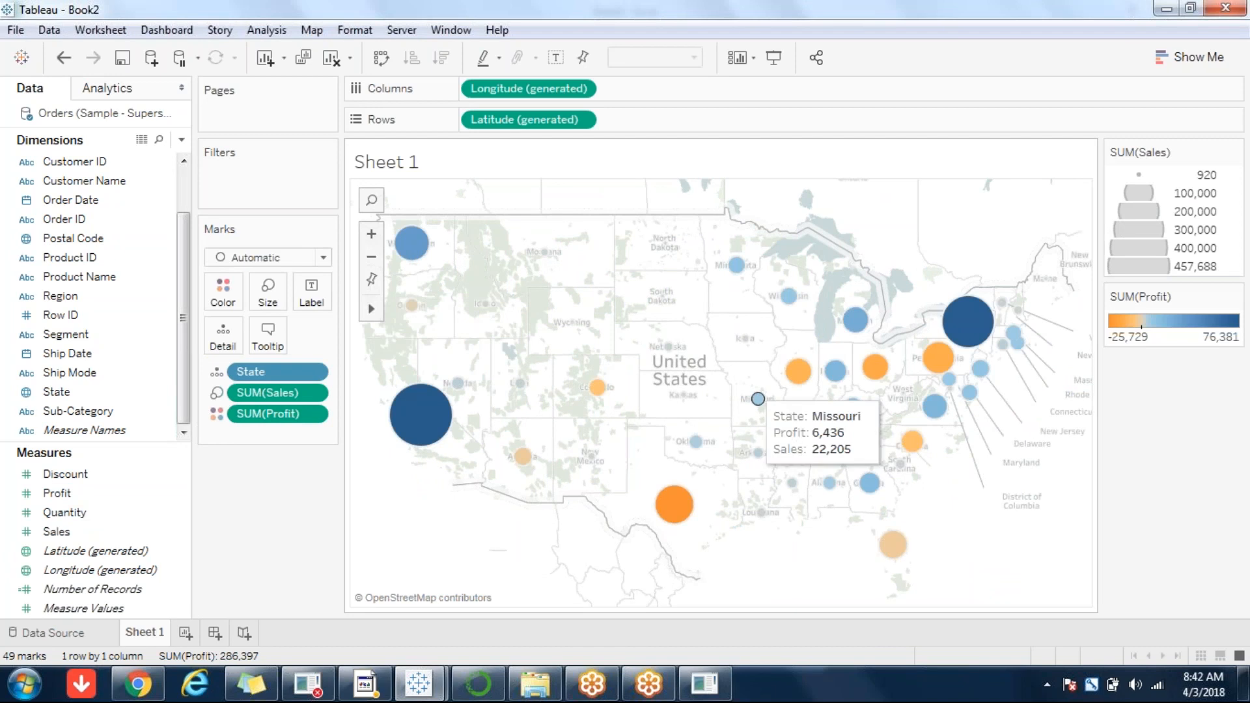
Step: Try to add a mark annotation with State, Profit and Sales to a selected group of midwestern and southeastern state circles
{"action": "left_click_drag", "start_coordinate": [841, 437], "coordinate": [775, 363]}
{"action": "right_click", "coordinate": [805, 373]}
{"action": "mouse_move", "coordinate": [905, 519]}
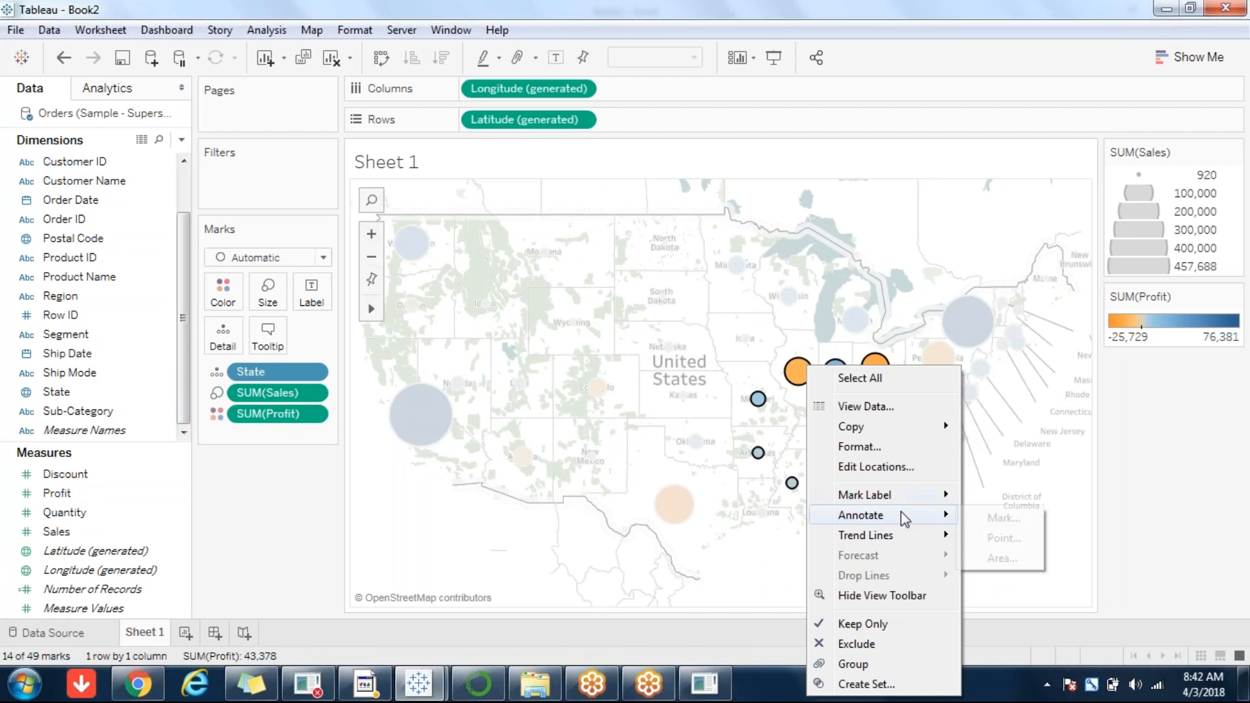
{"action": "left_click", "coordinate": [999, 517]}
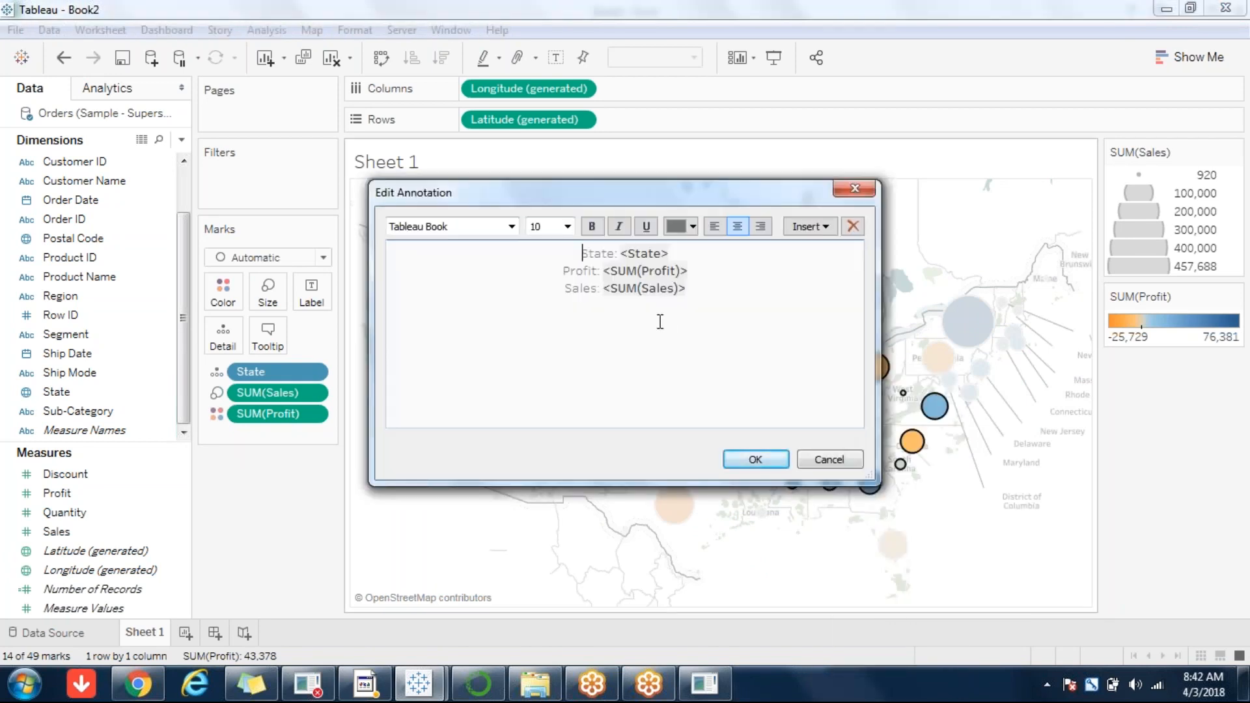
{"action": "left_click", "coordinate": [747, 459]}
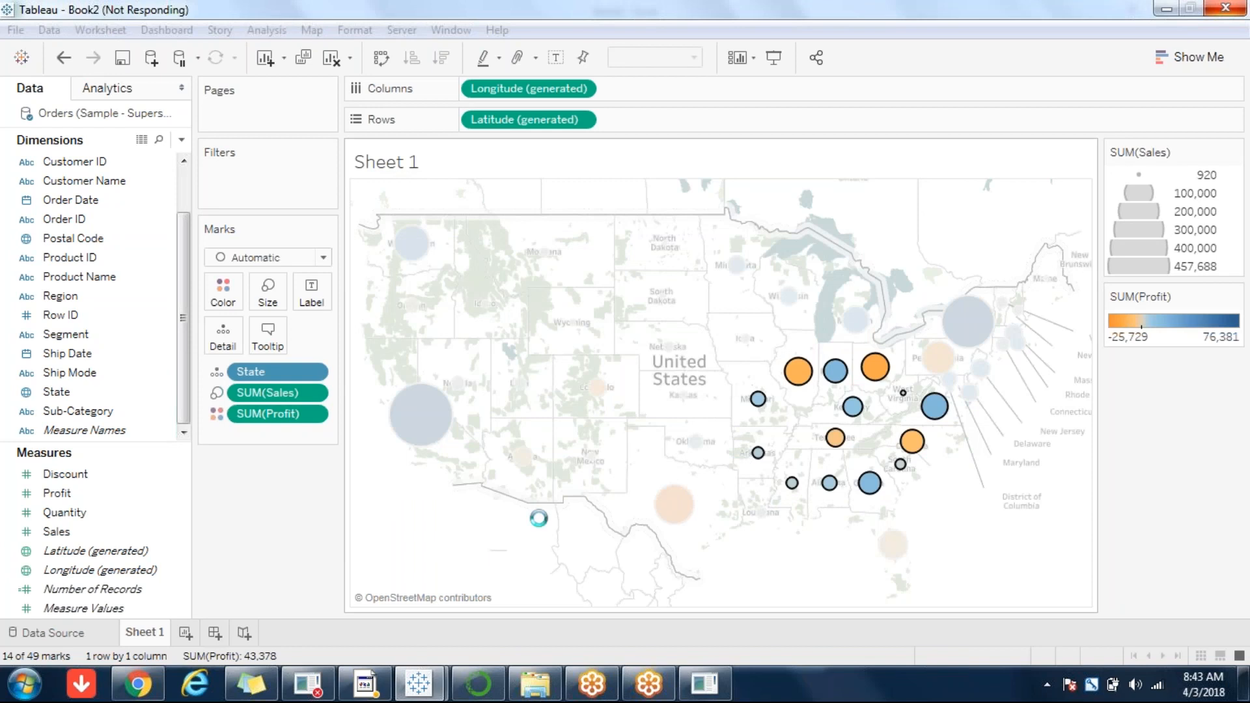
Step: Switch to the Book3 window, maximize it, and connect to the Sample - Superstore Excel file
{"action": "mouse_move", "coordinate": [420, 684]}
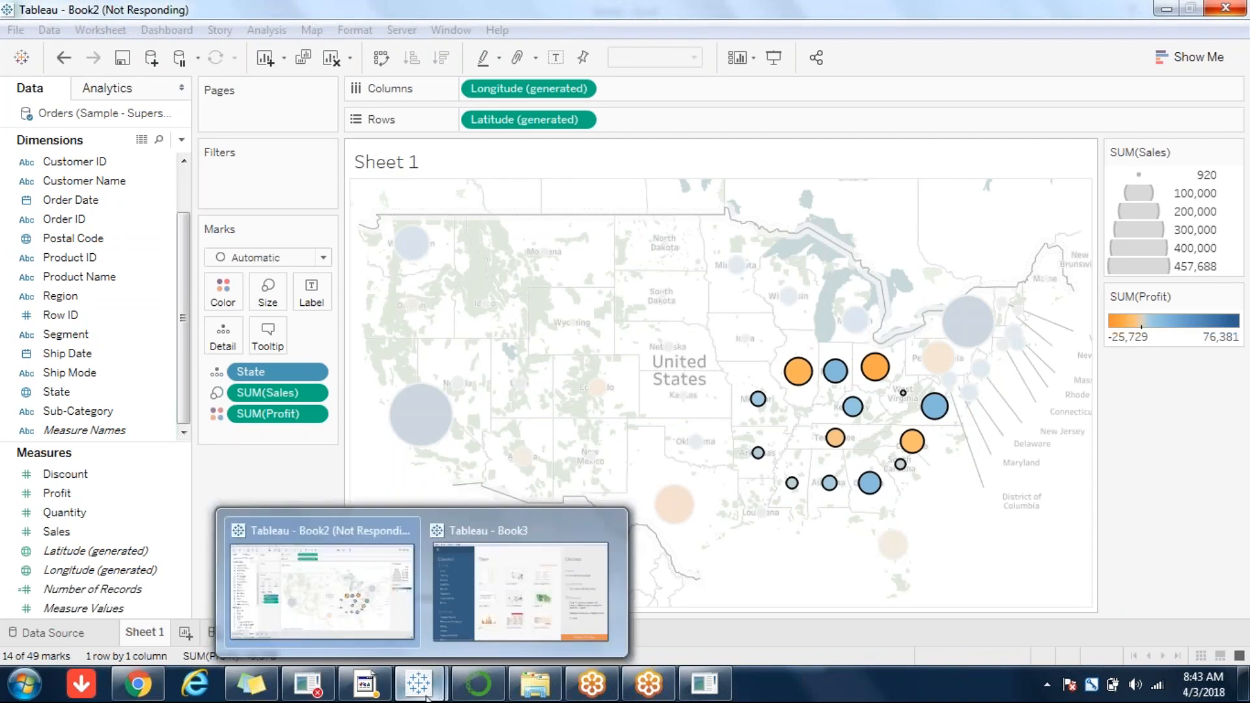
{"action": "left_click", "coordinate": [474, 597]}
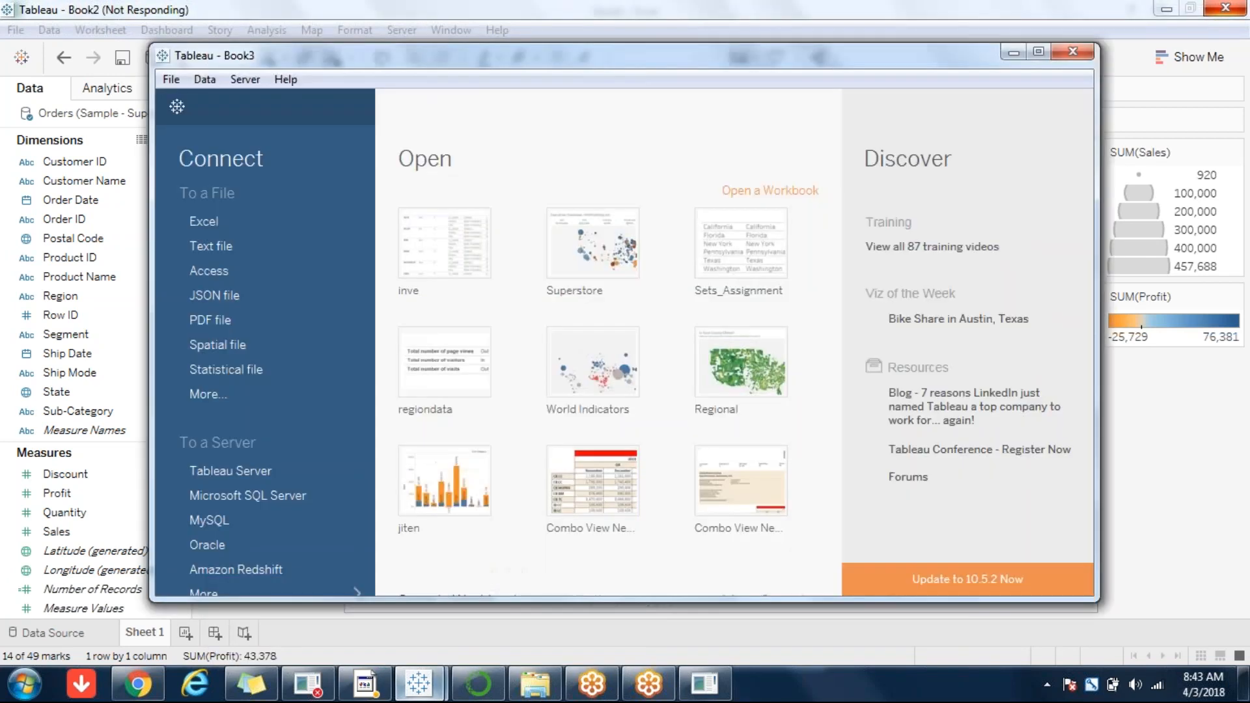
{"action": "double_click", "coordinate": [480, 64]}
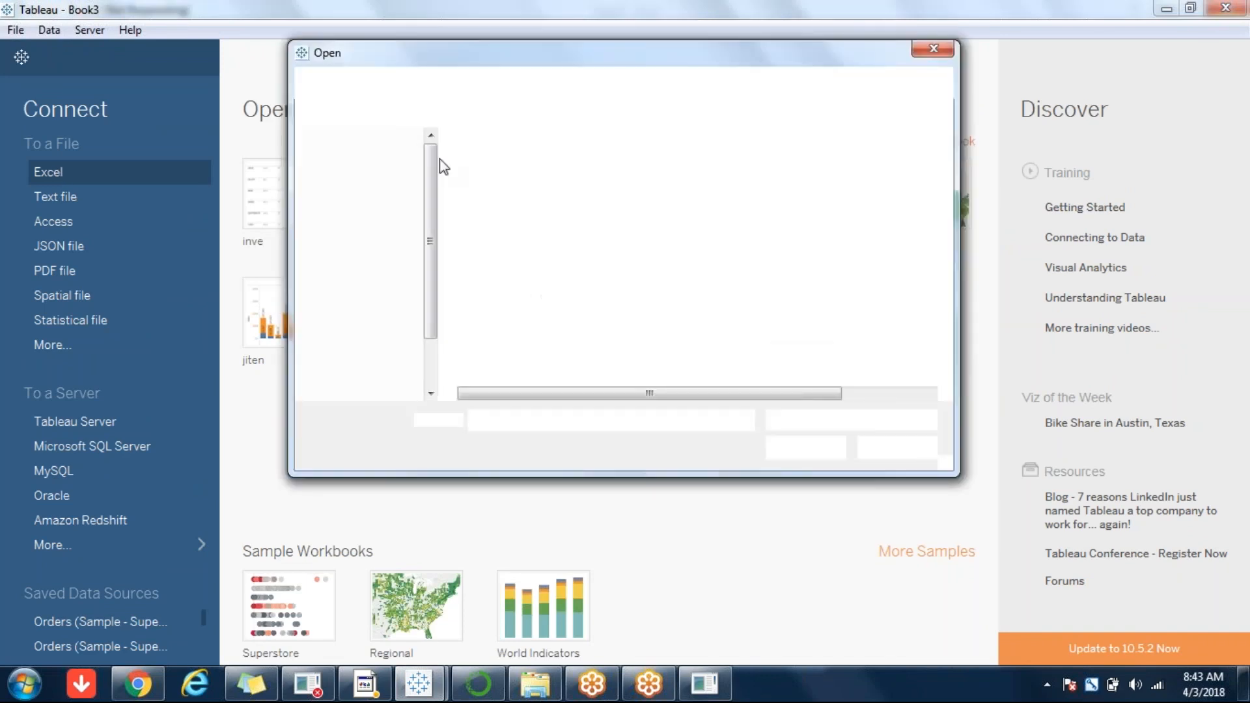
{"action": "double_click", "coordinate": [503, 216]}
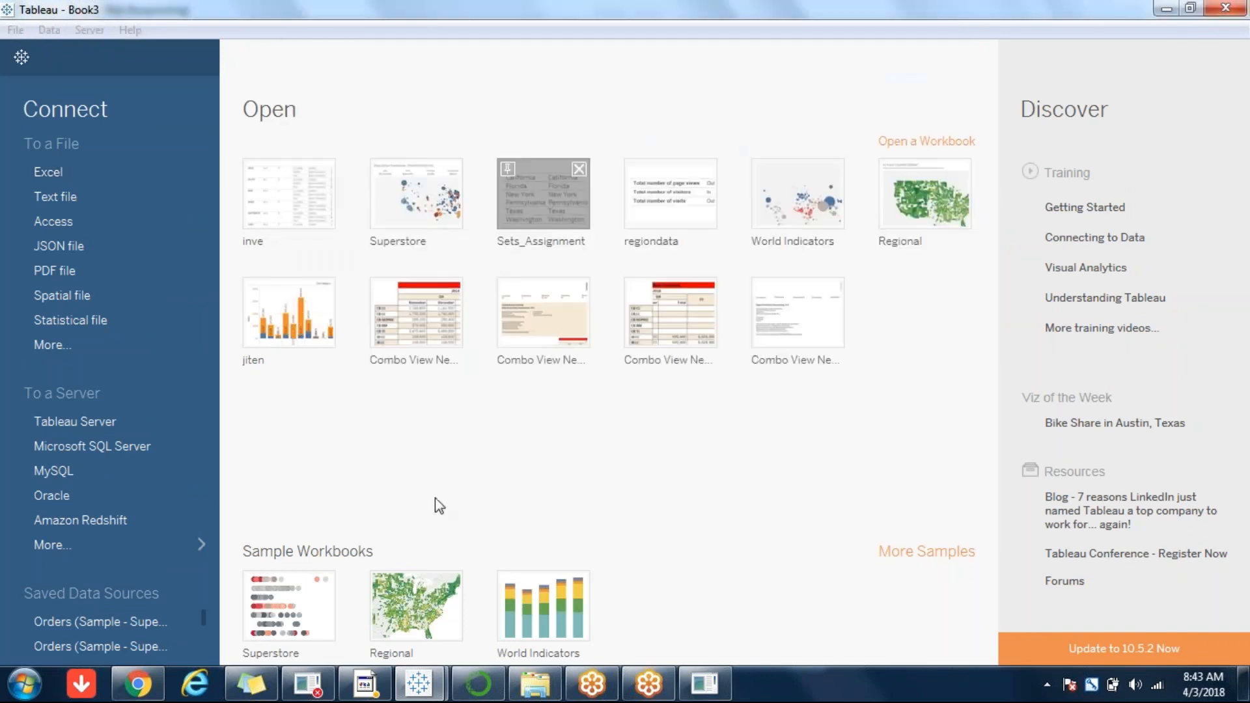
Step: Check whether the Book2 window is responding and return to Book3
{"action": "mouse_move", "coordinate": [422, 681]}
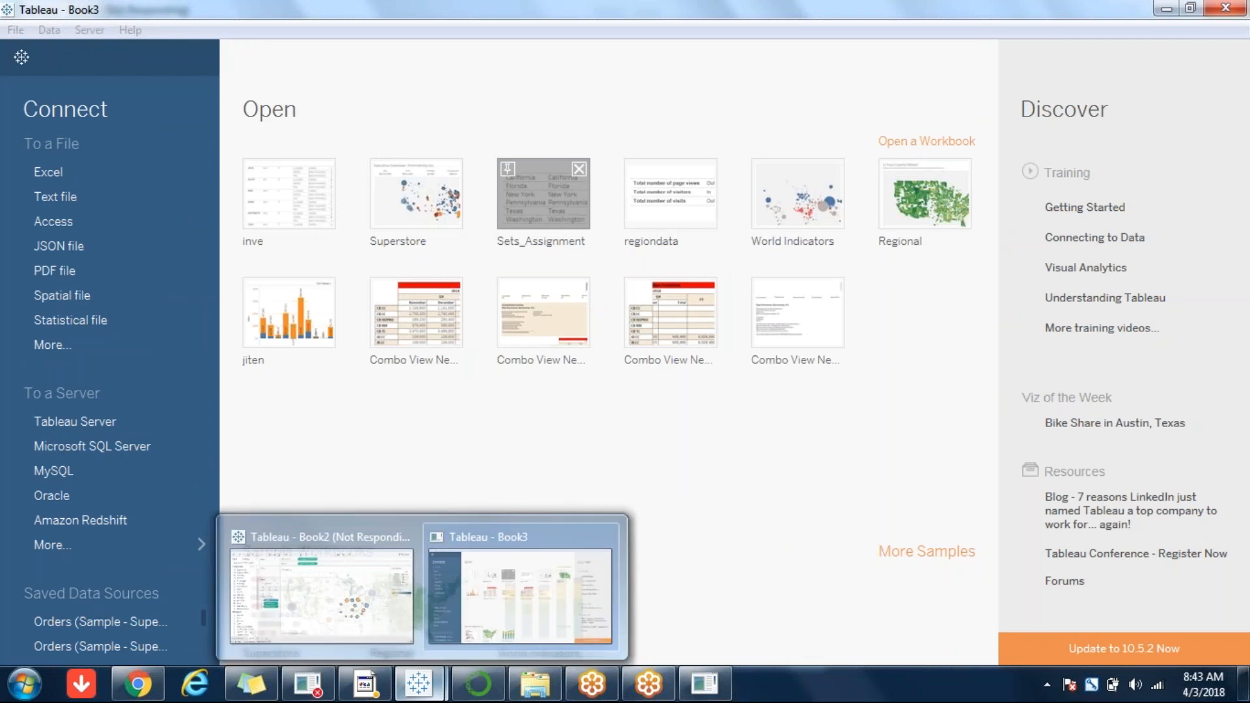
{"action": "left_click", "coordinate": [363, 628]}
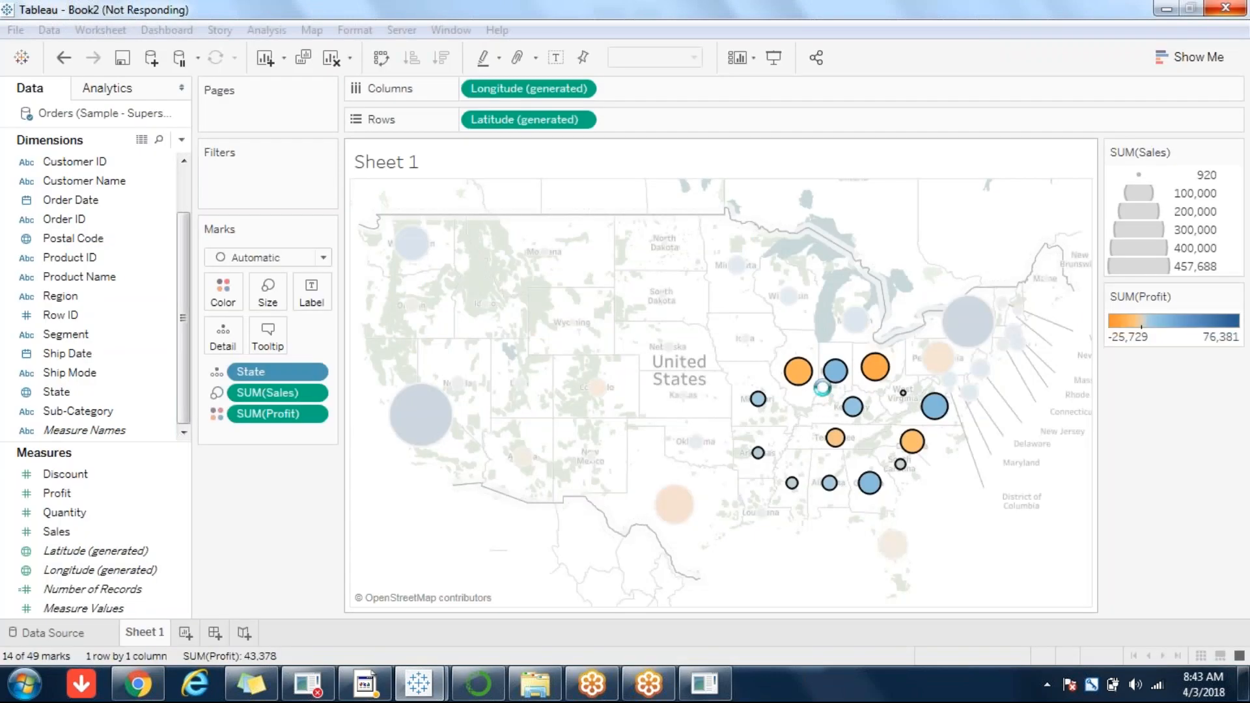
{"action": "mouse_move", "coordinate": [419, 683]}
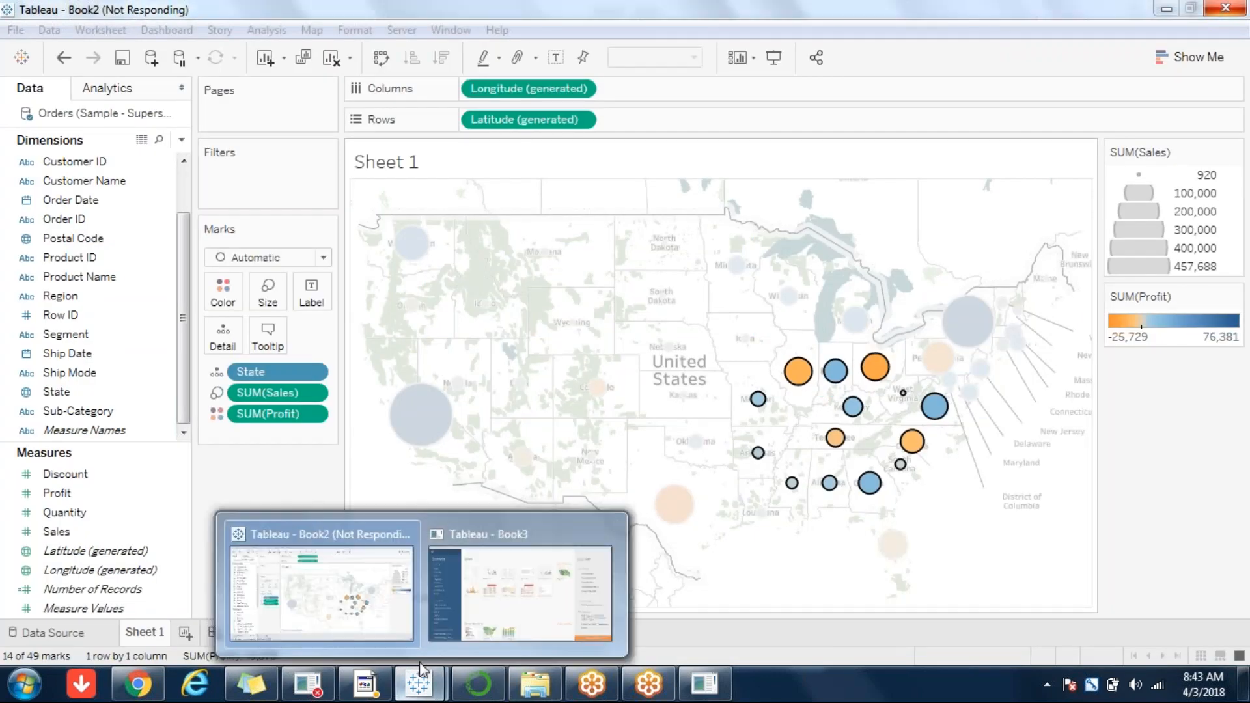
{"action": "left_click", "coordinate": [514, 603]}
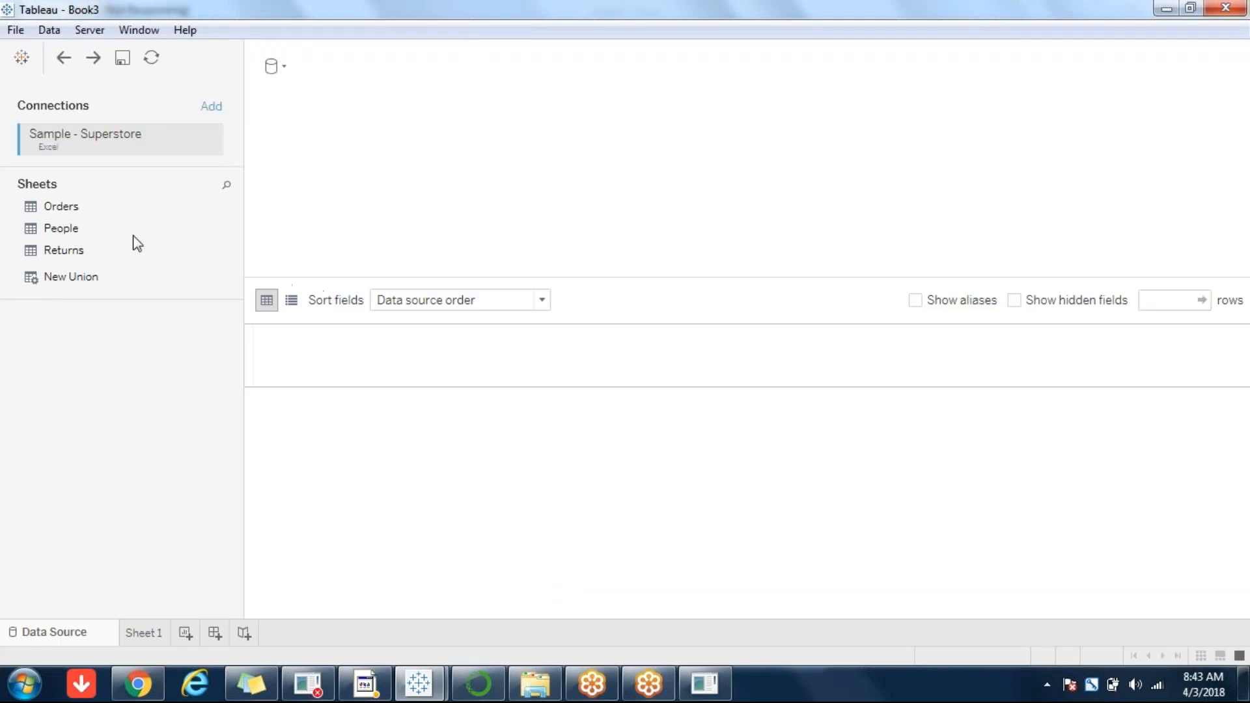
Step: Add the Orders sheet to Book3's data source and open the Sheet 1 worksheet
{"action": "left_click", "coordinate": [63, 210]}
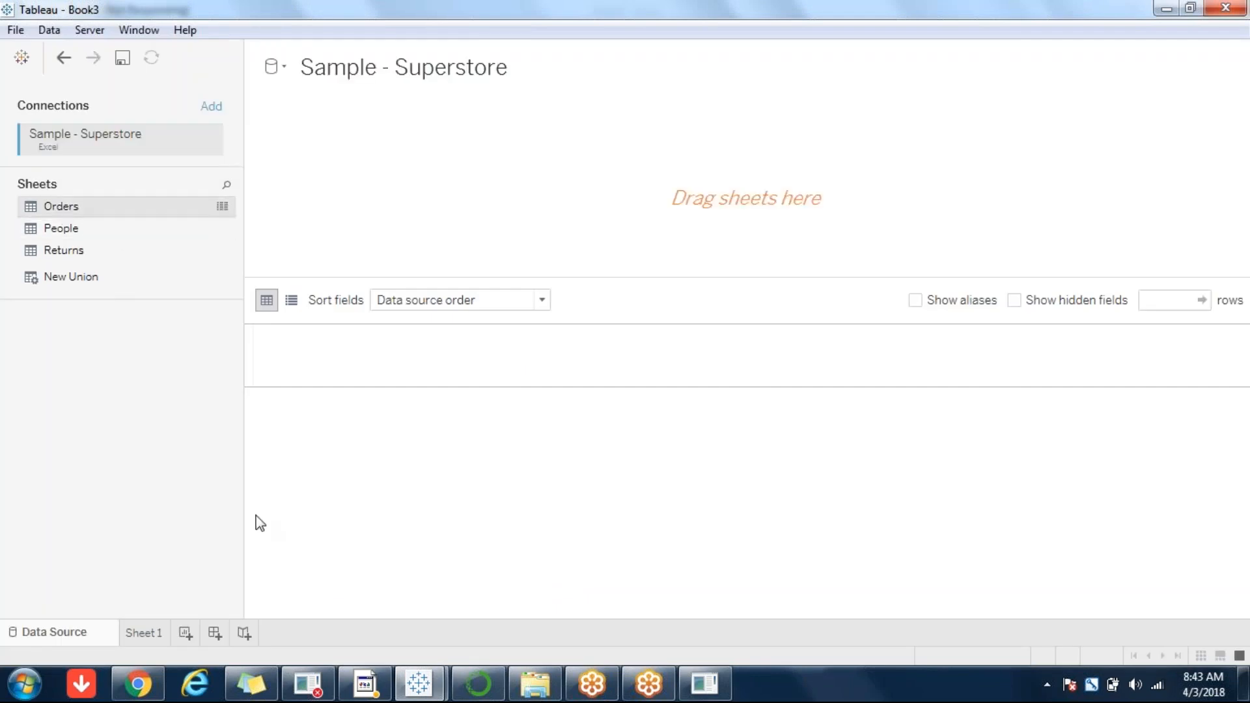
{"action": "mouse_move", "coordinate": [419, 682]}
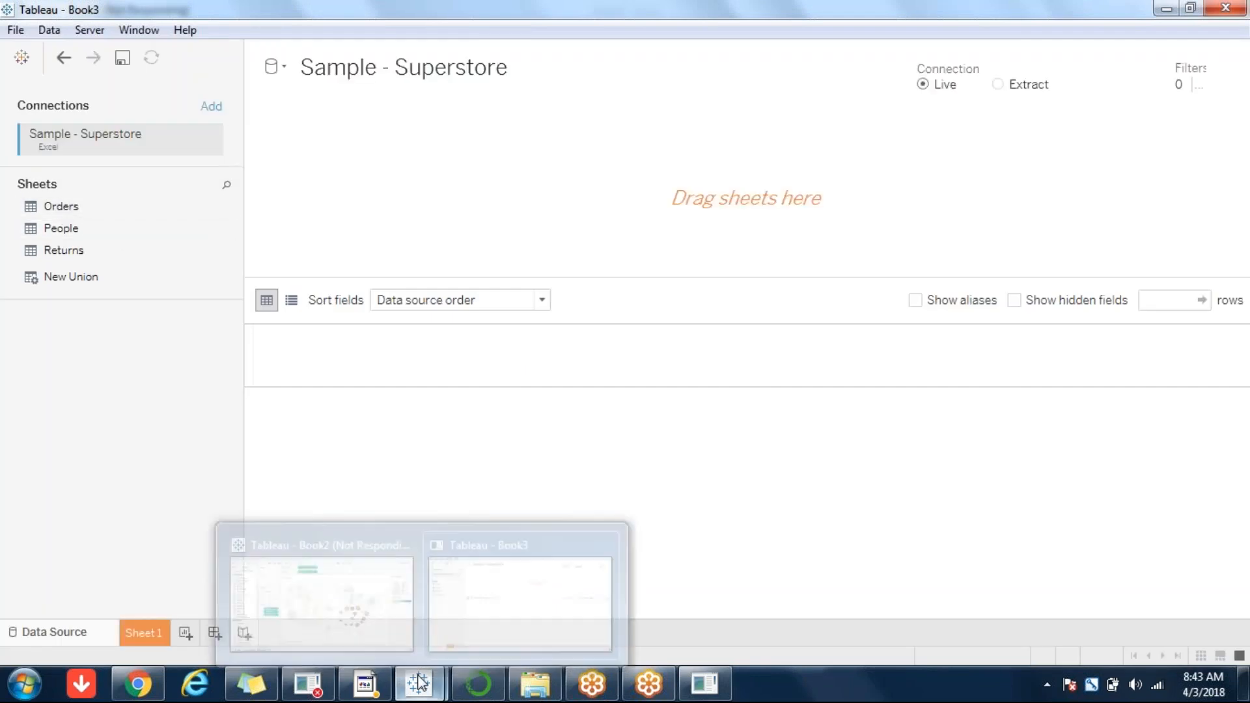
{"action": "left_click", "coordinate": [361, 575]}
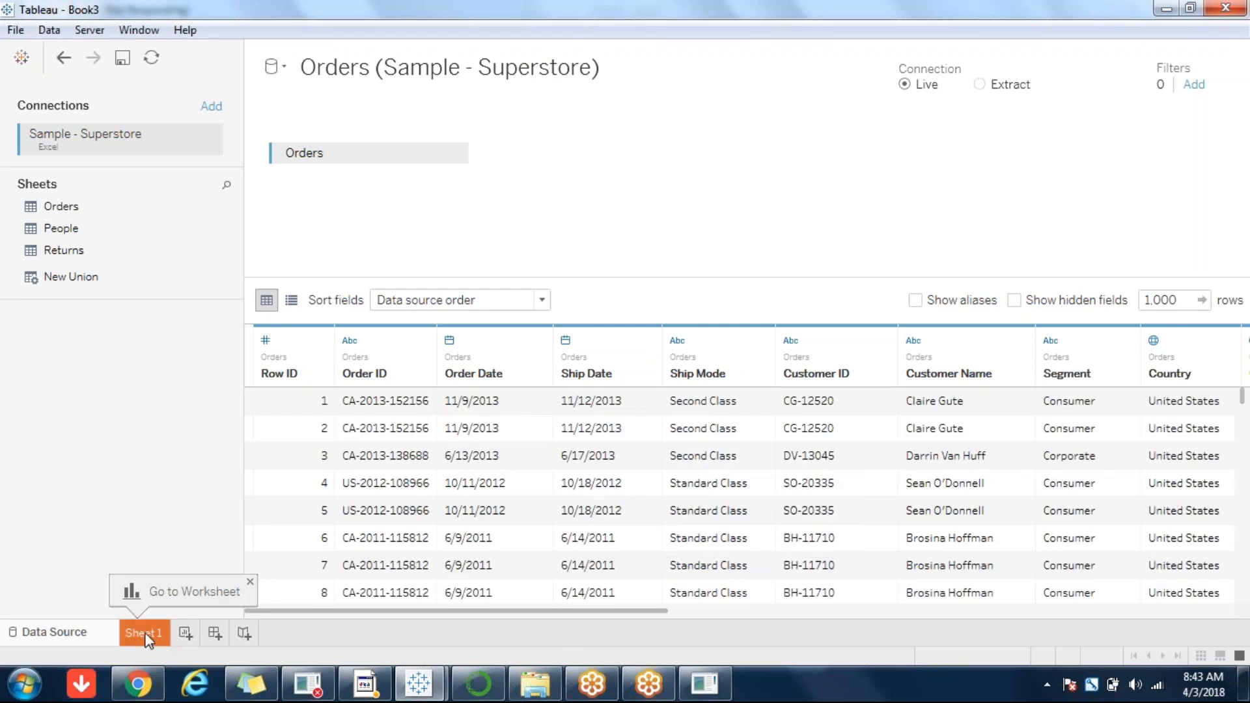
{"action": "left_click", "coordinate": [143, 633]}
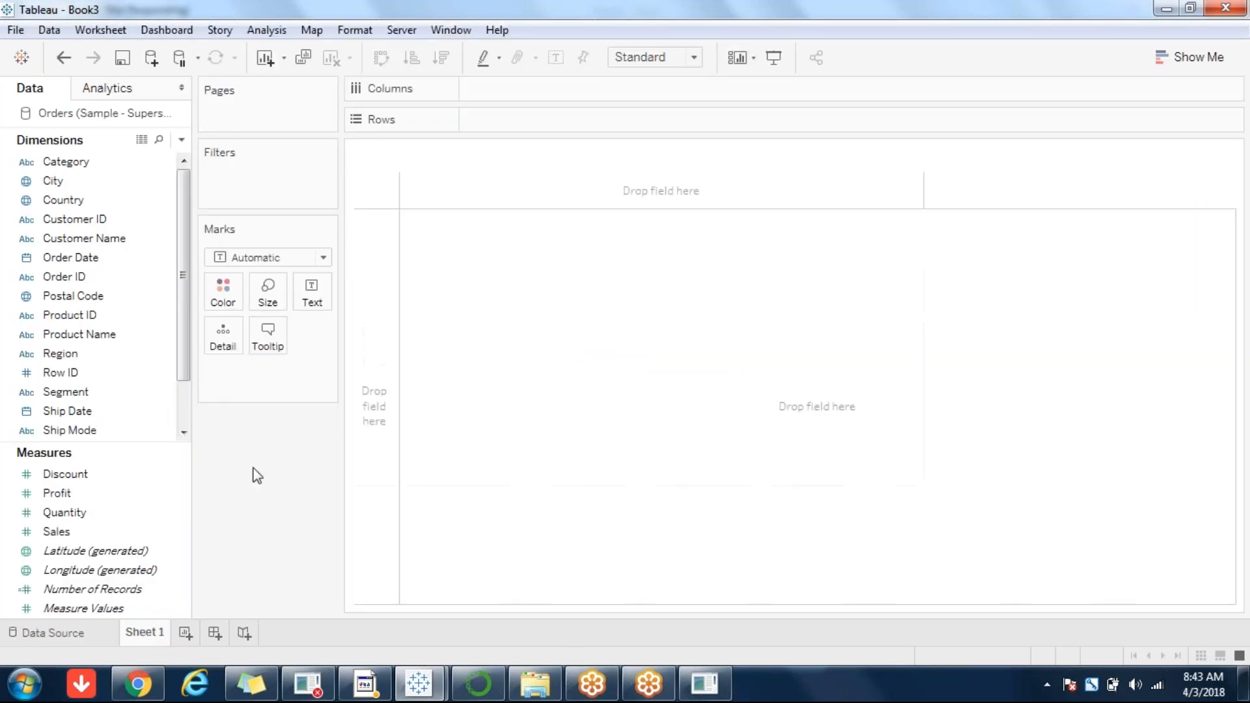
{"action": "left_click", "coordinate": [112, 539]}
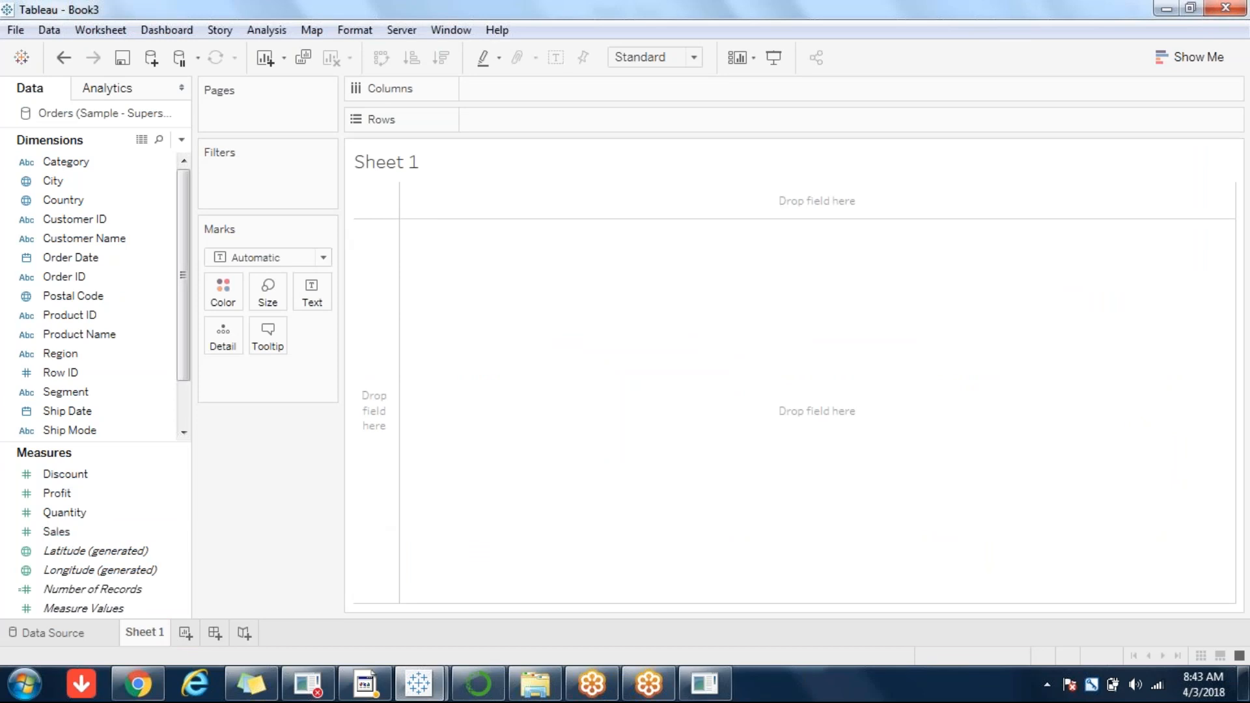
Step: Map State on Sheet 1 with circles sized by Sales and coloured by Profit, and enlarge the circles
{"action": "left_click", "coordinate": [88, 538]}
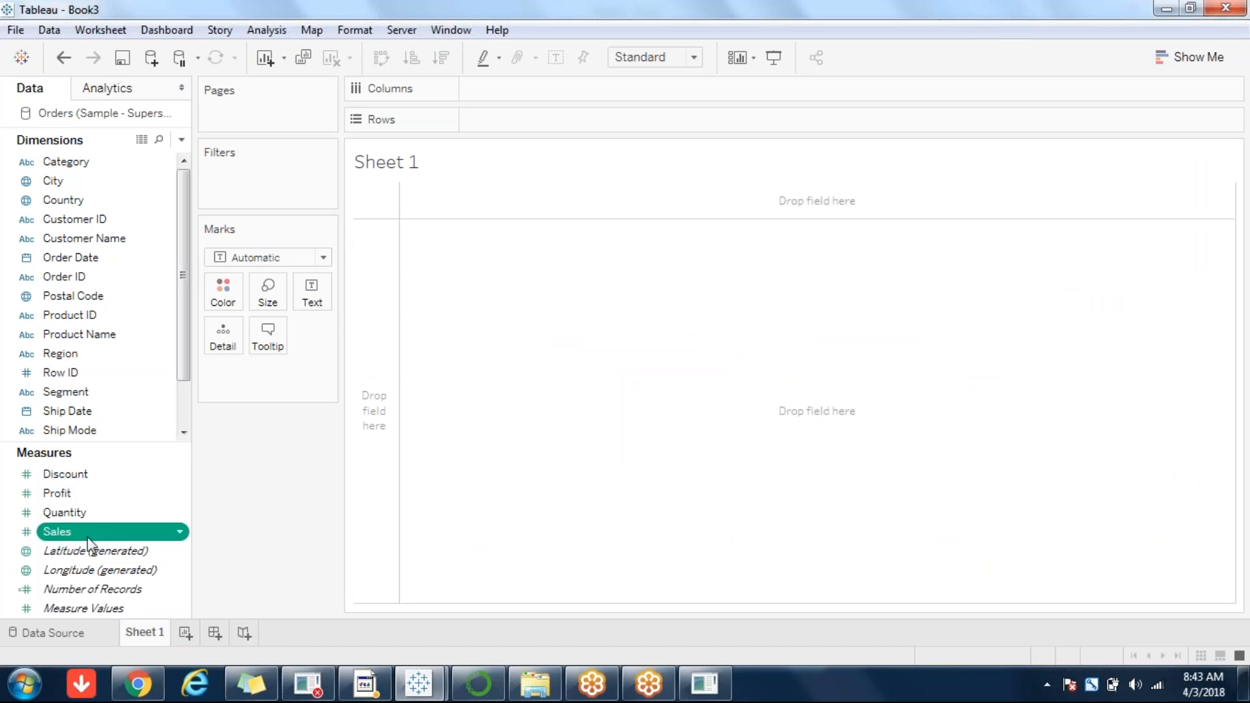
{"action": "left_click", "coordinate": [187, 422]}
{"action": "left_click", "coordinate": [59, 393]}
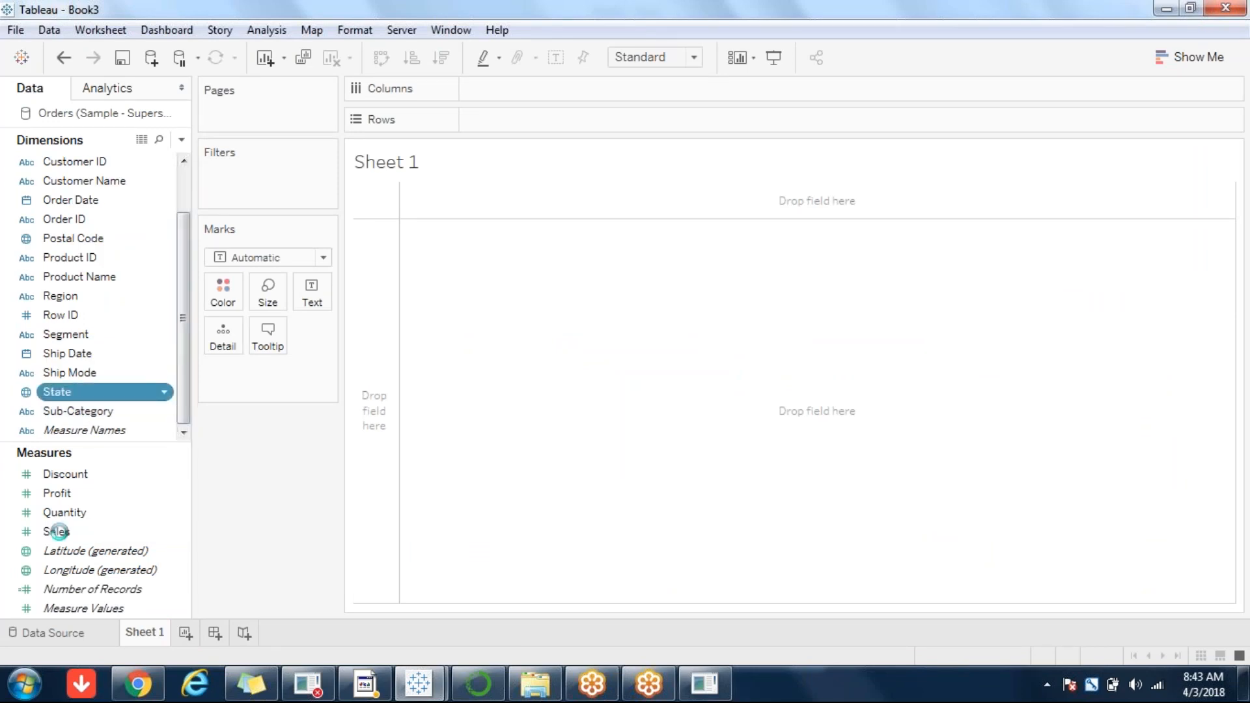
{"action": "left_click", "coordinate": [59, 531]}
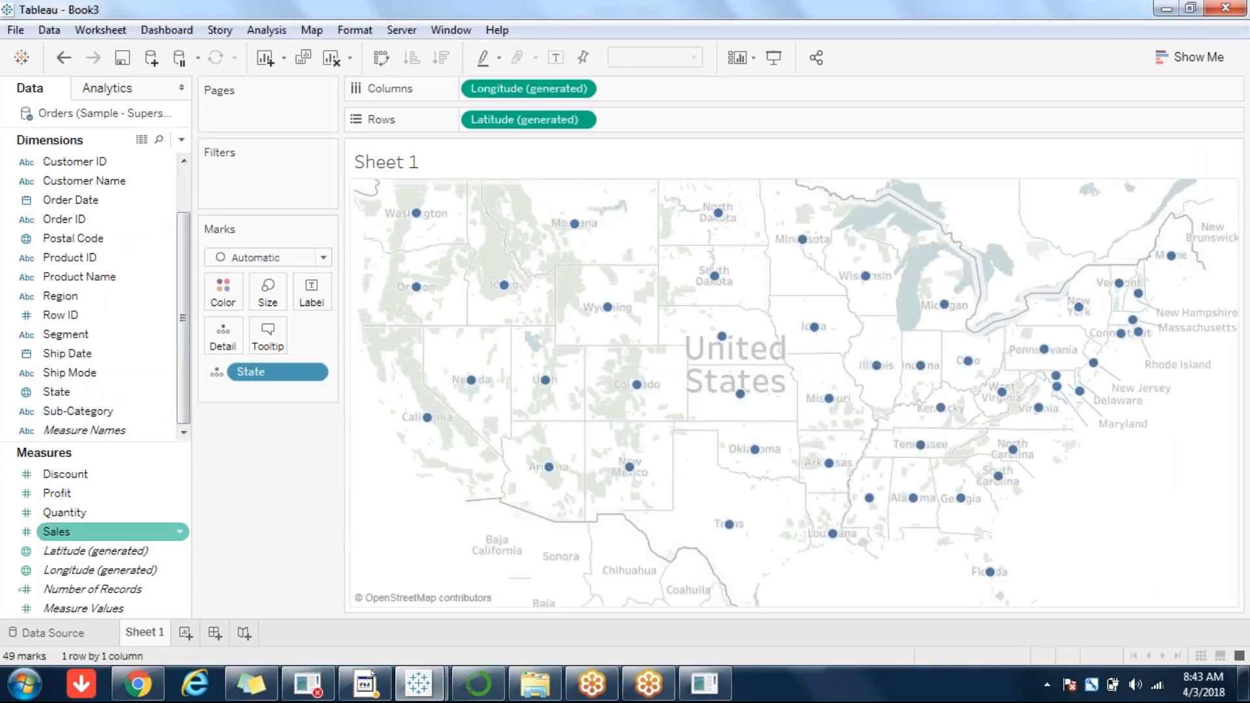
{"action": "double_click", "coordinate": [70, 492]}
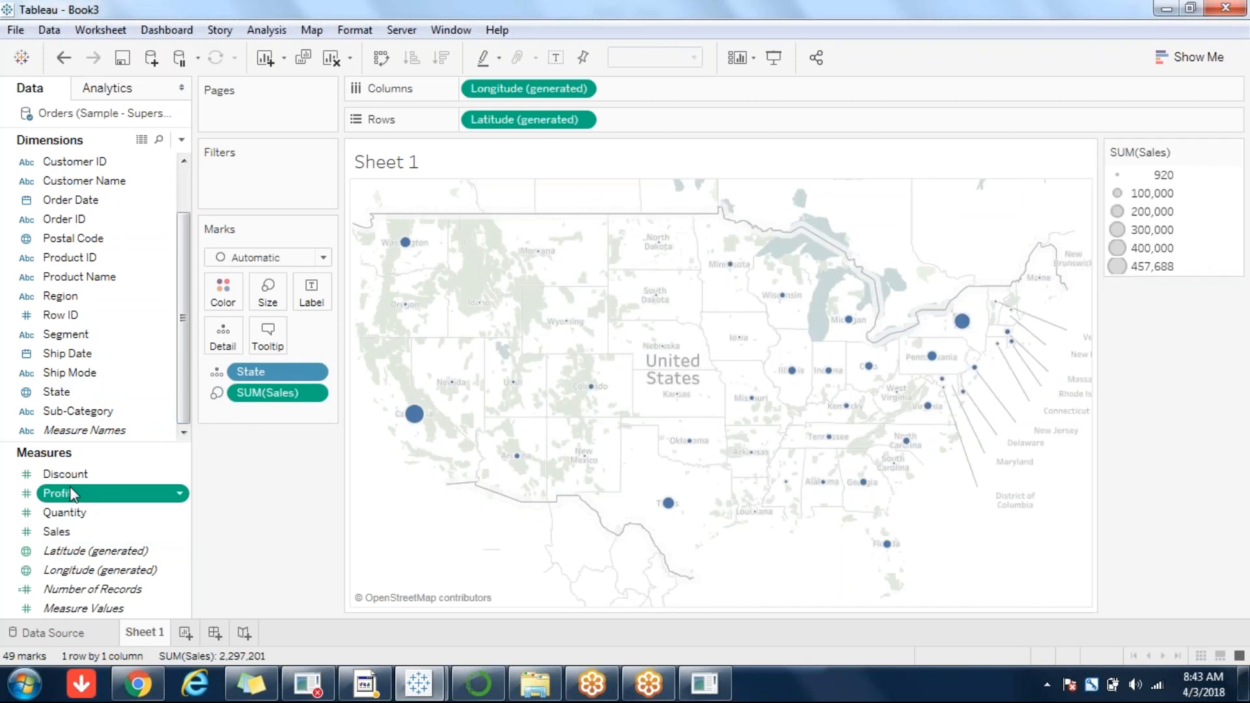
{"action": "left_click", "coordinate": [267, 294]}
{"action": "left_click", "coordinate": [347, 336]}
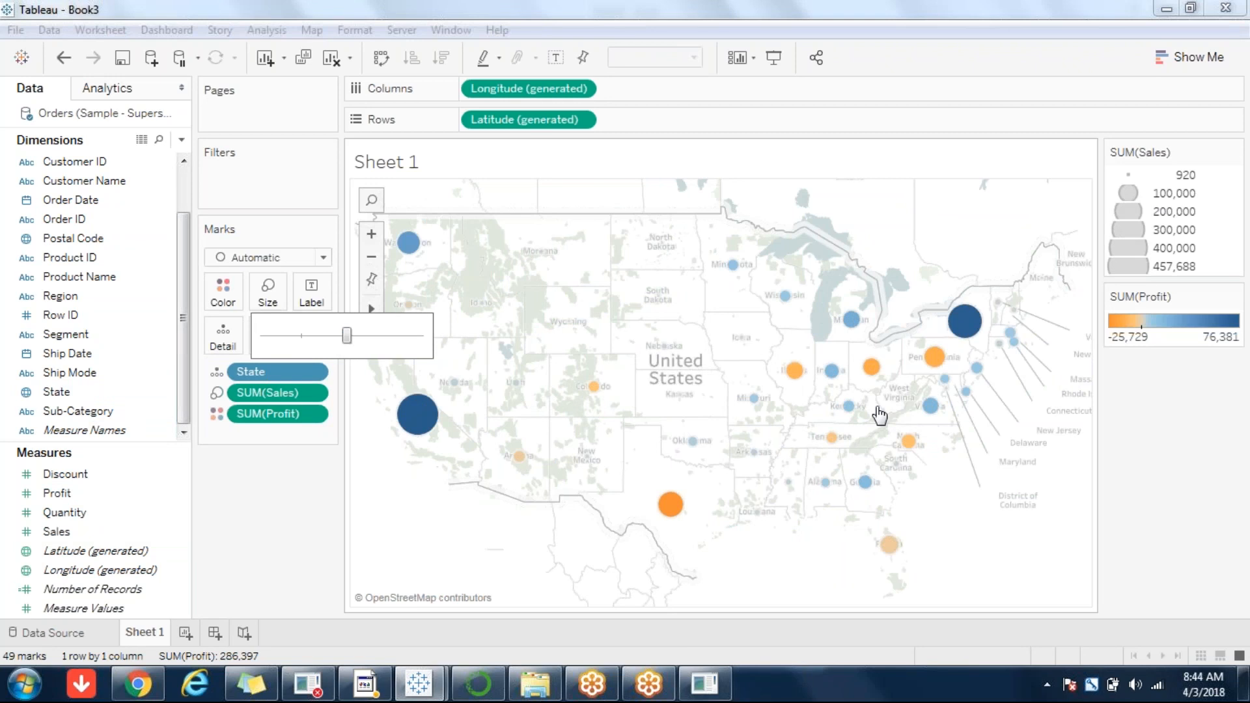
Step: Select the Illinois circle and examine the annotation types available for it
{"action": "left_click", "coordinate": [827, 361]}
{"action": "left_click_drag", "start_coordinate": [805, 395], "coordinate": [765, 360]}
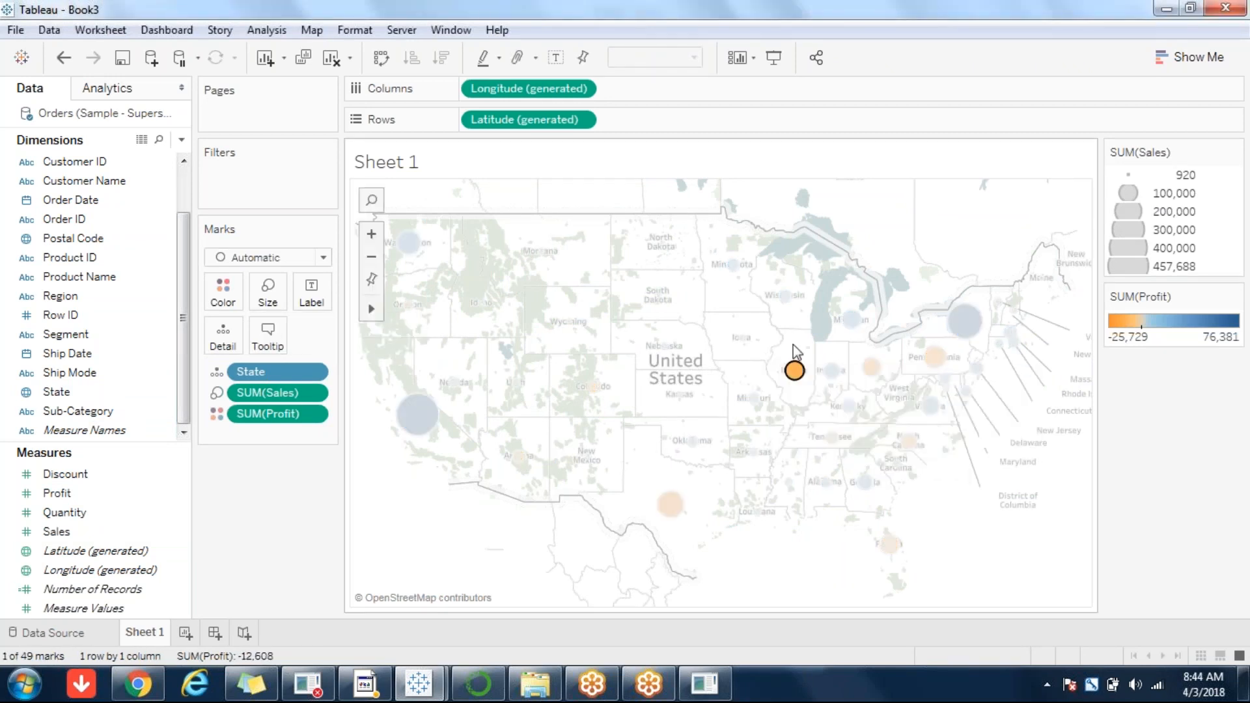
{"action": "right_click", "coordinate": [795, 374]}
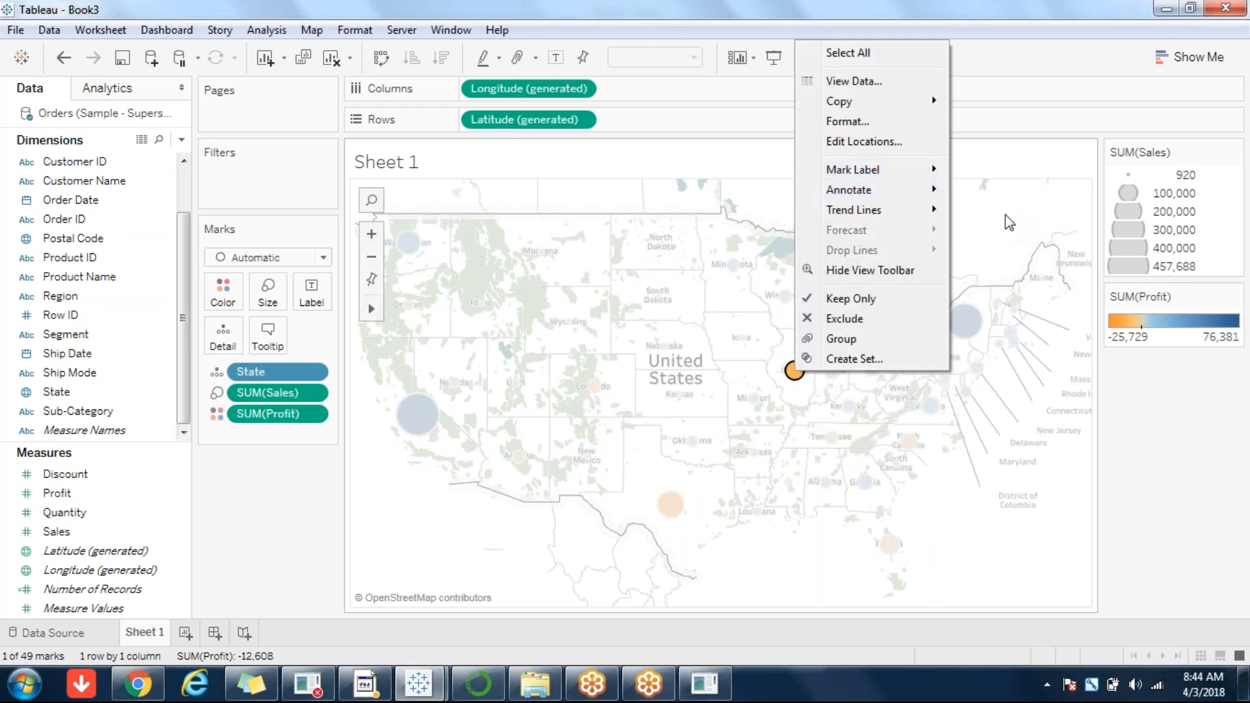
{"action": "mouse_move", "coordinate": [899, 185]}
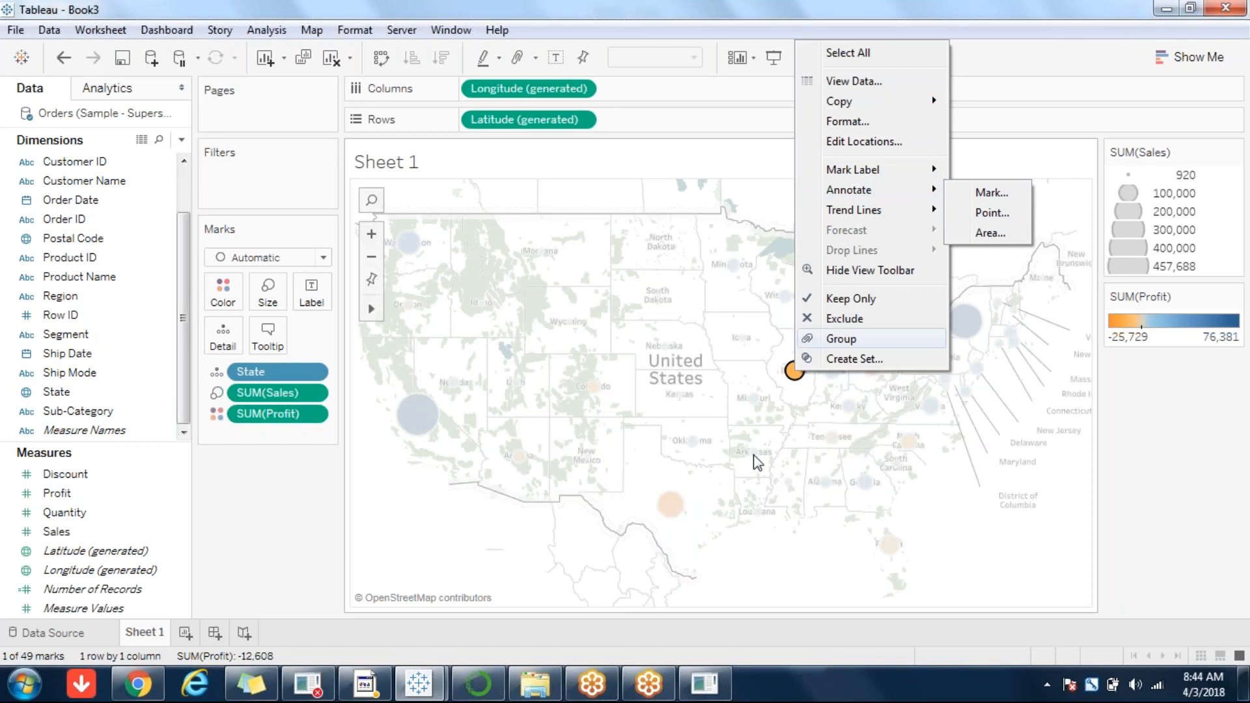
Step: Clear the Illinois selection and show mark labels on the Sheet 1 map
{"action": "left_click", "coordinate": [306, 521]}
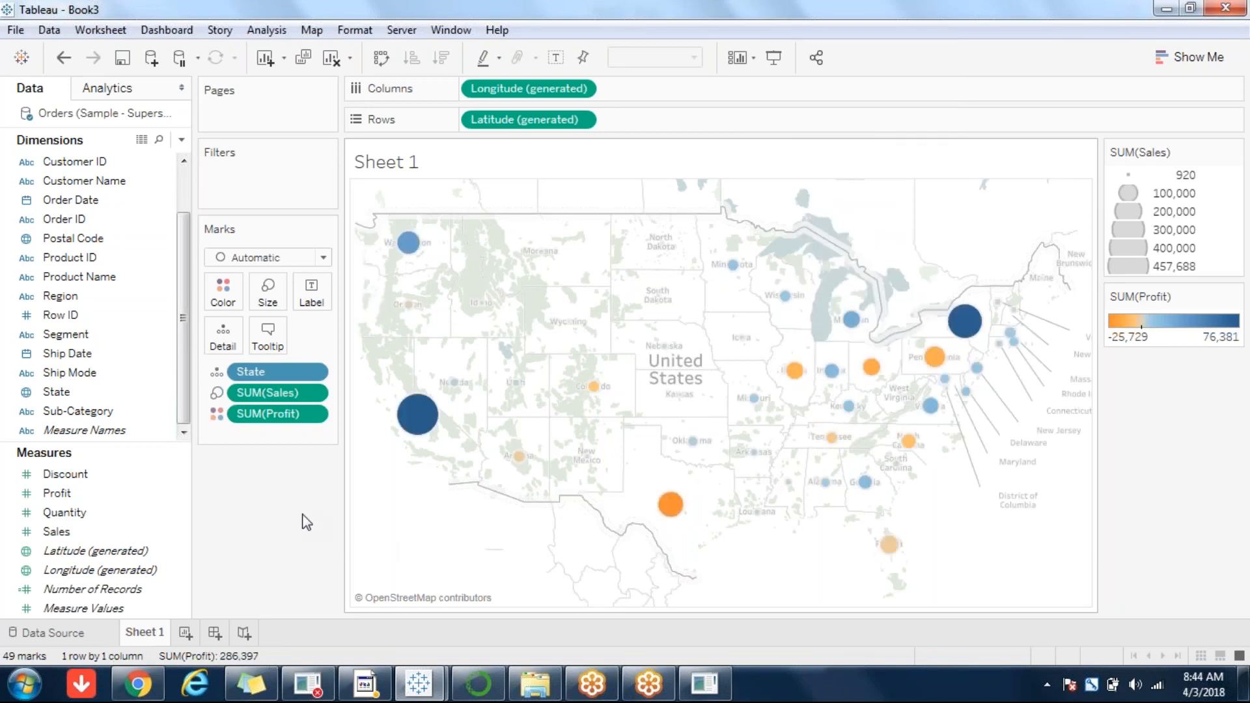
{"action": "left_click", "coordinate": [555, 58]}
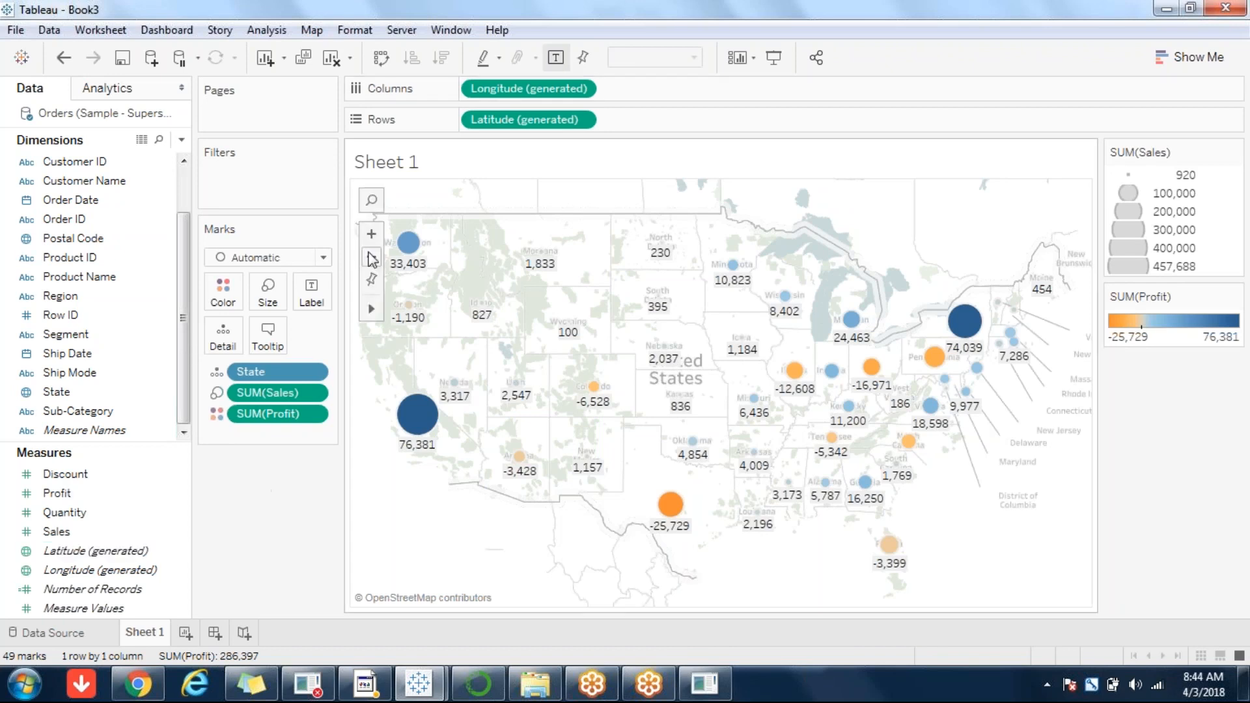
Step: Add a new worksheet, plot State on a map, and set the mark type to Filled Map
{"action": "left_click", "coordinate": [185, 632]}
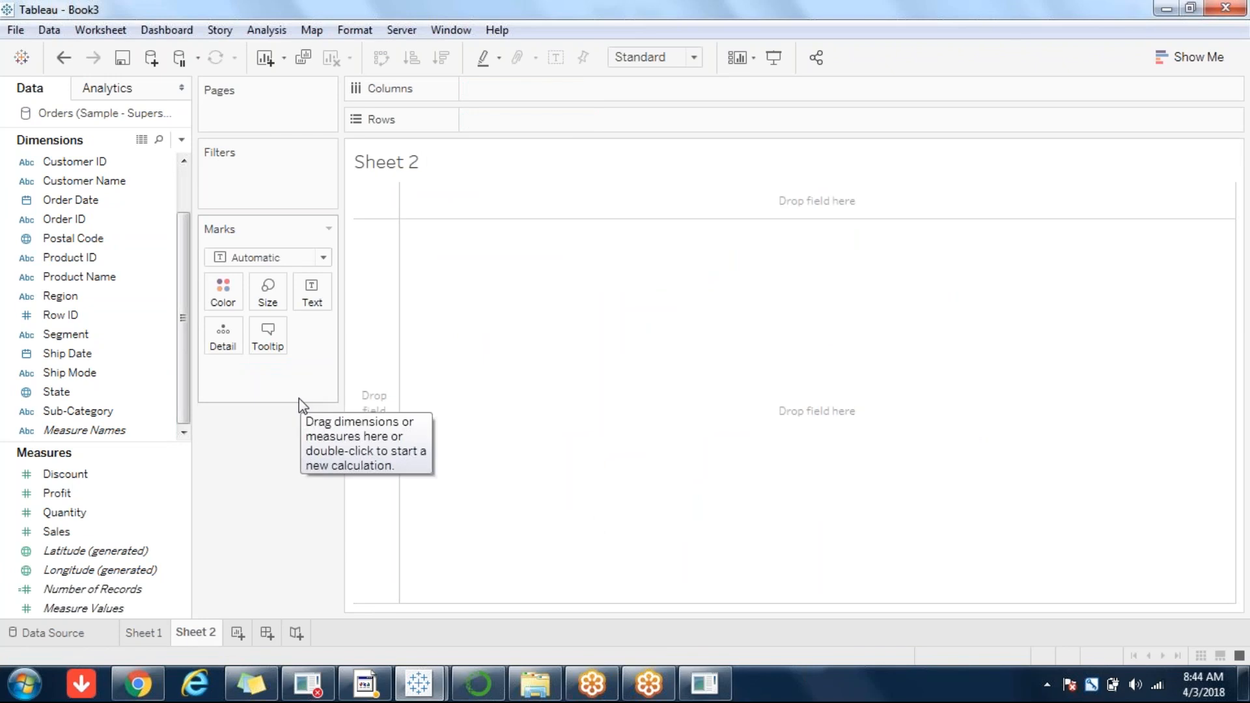
{"action": "left_click", "coordinate": [1197, 60]}
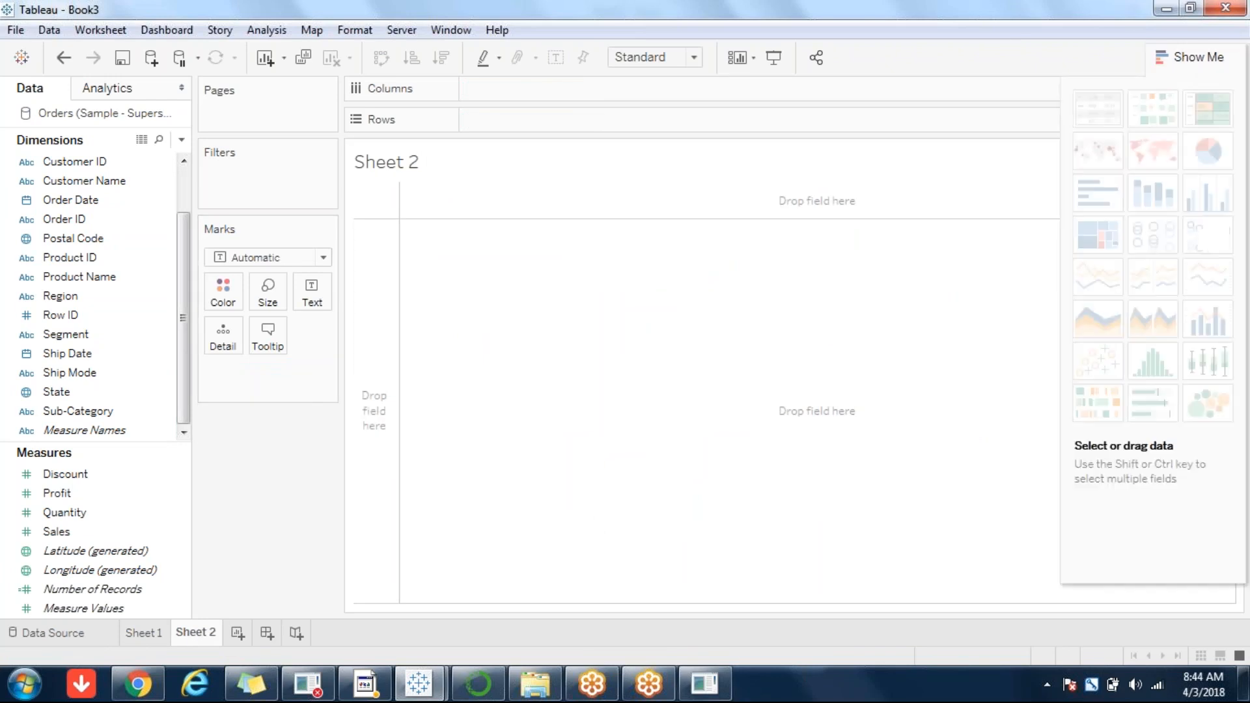
{"action": "left_click", "coordinate": [1196, 58]}
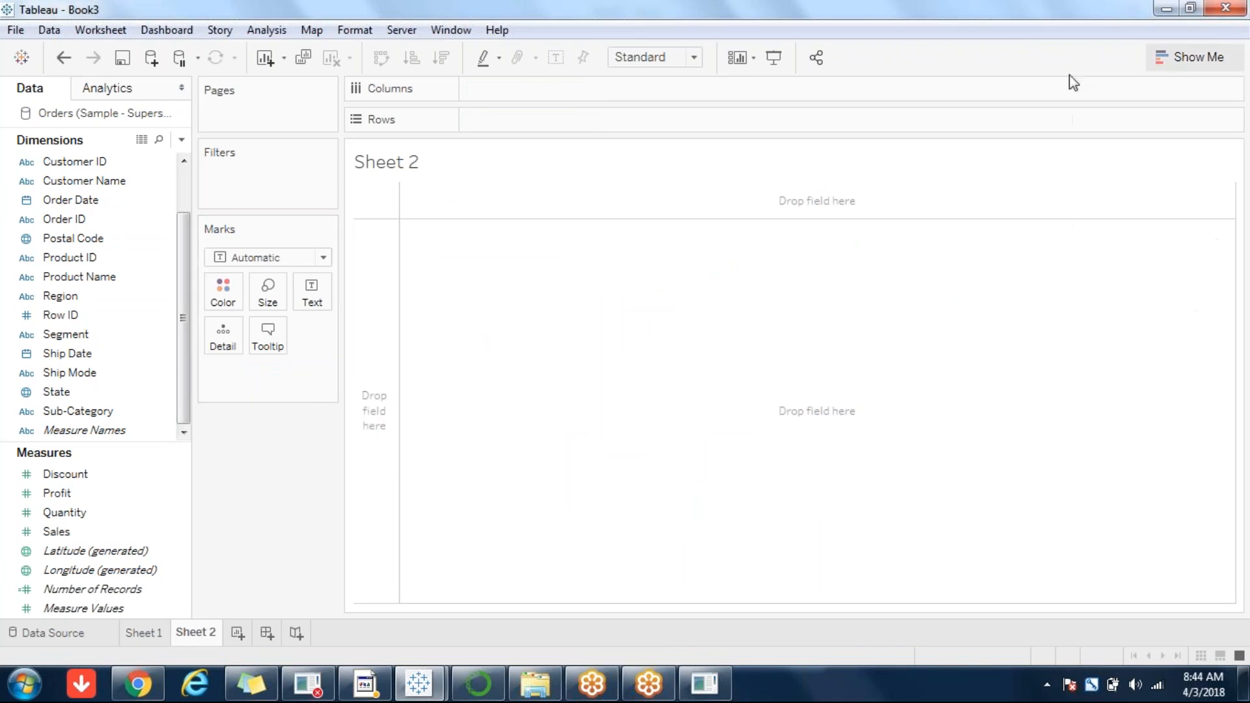
{"action": "double_click", "coordinate": [89, 398]}
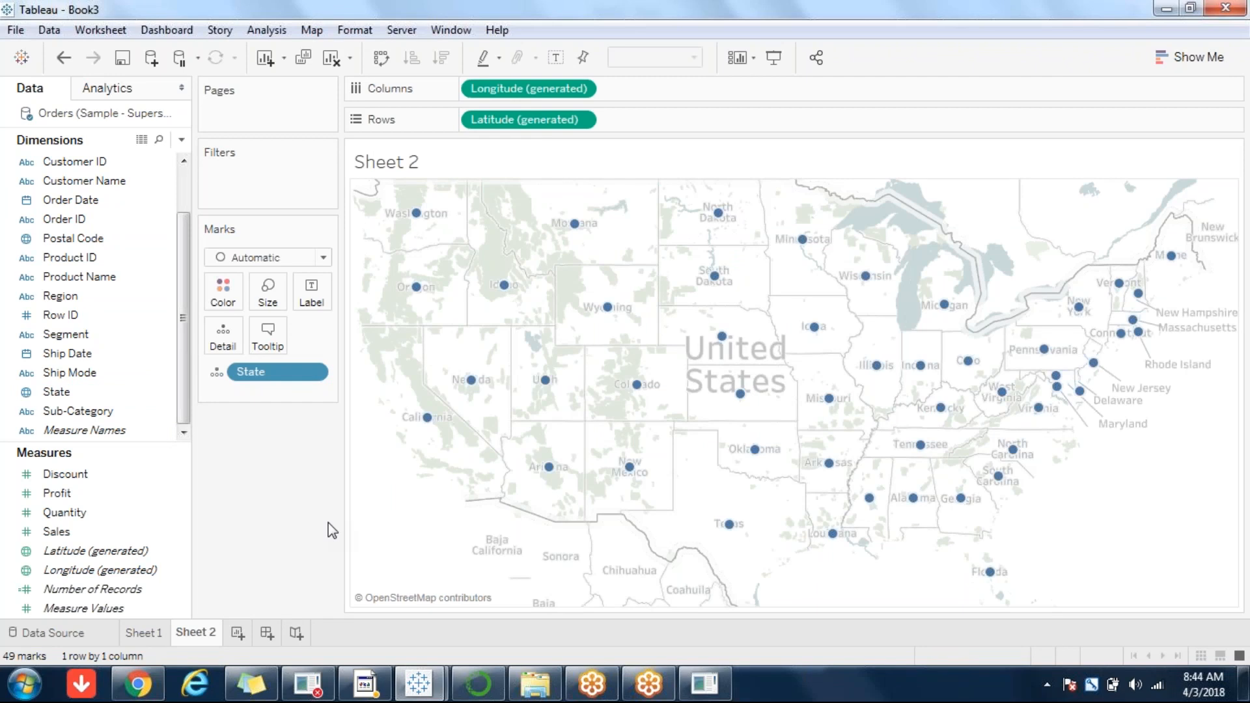
{"action": "left_click", "coordinate": [307, 257]}
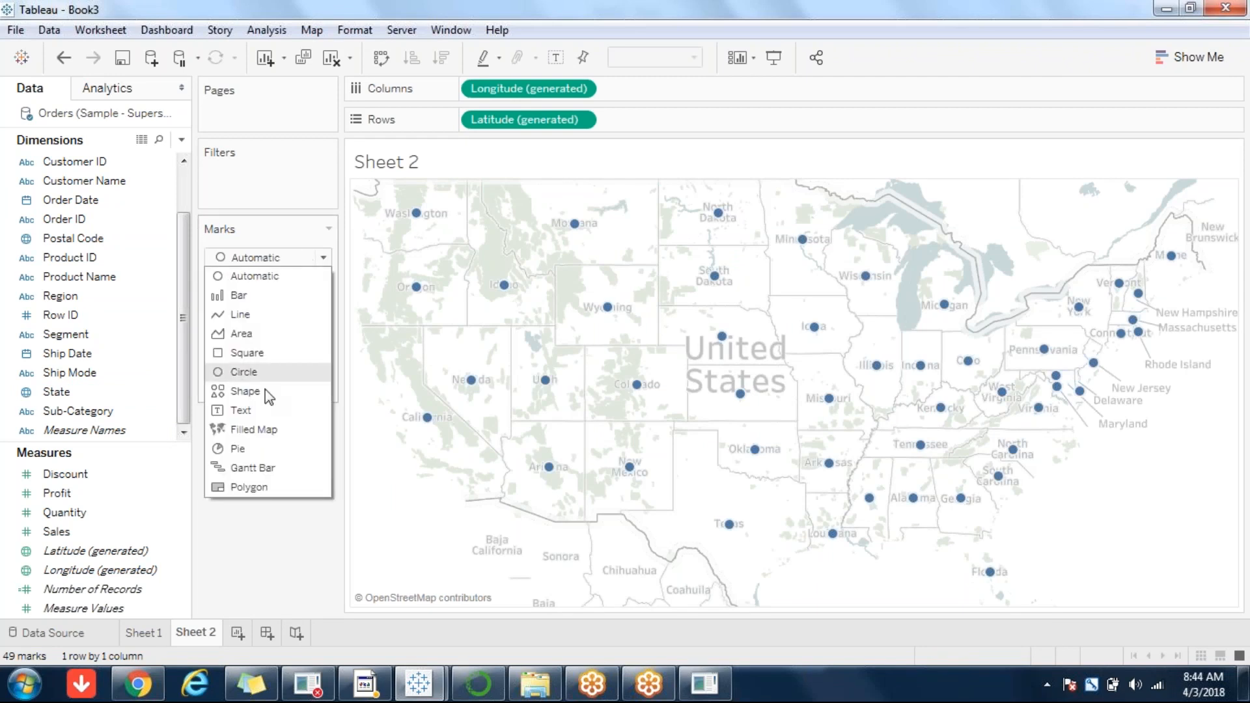
{"action": "left_click", "coordinate": [254, 431]}
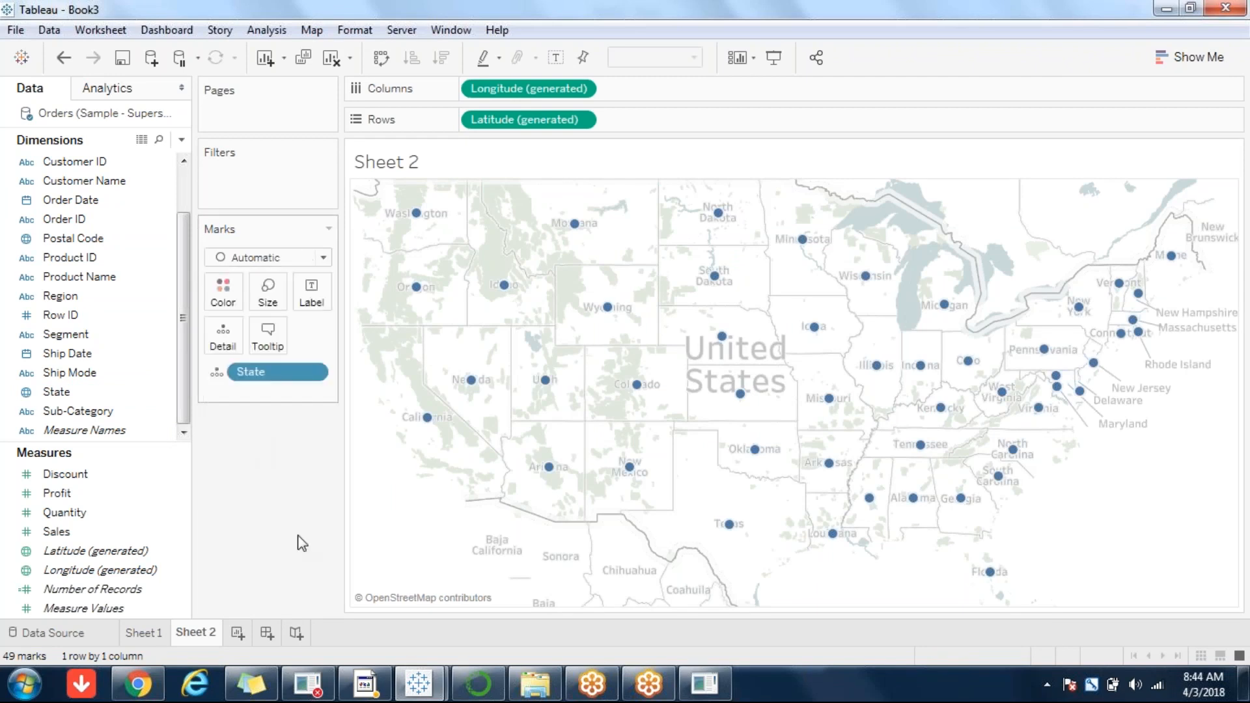
Step: Colour the filled state map by Sales and add Profit as a detail field
{"action": "left_click_drag", "start_coordinate": [56, 532], "coordinate": [215, 288]}
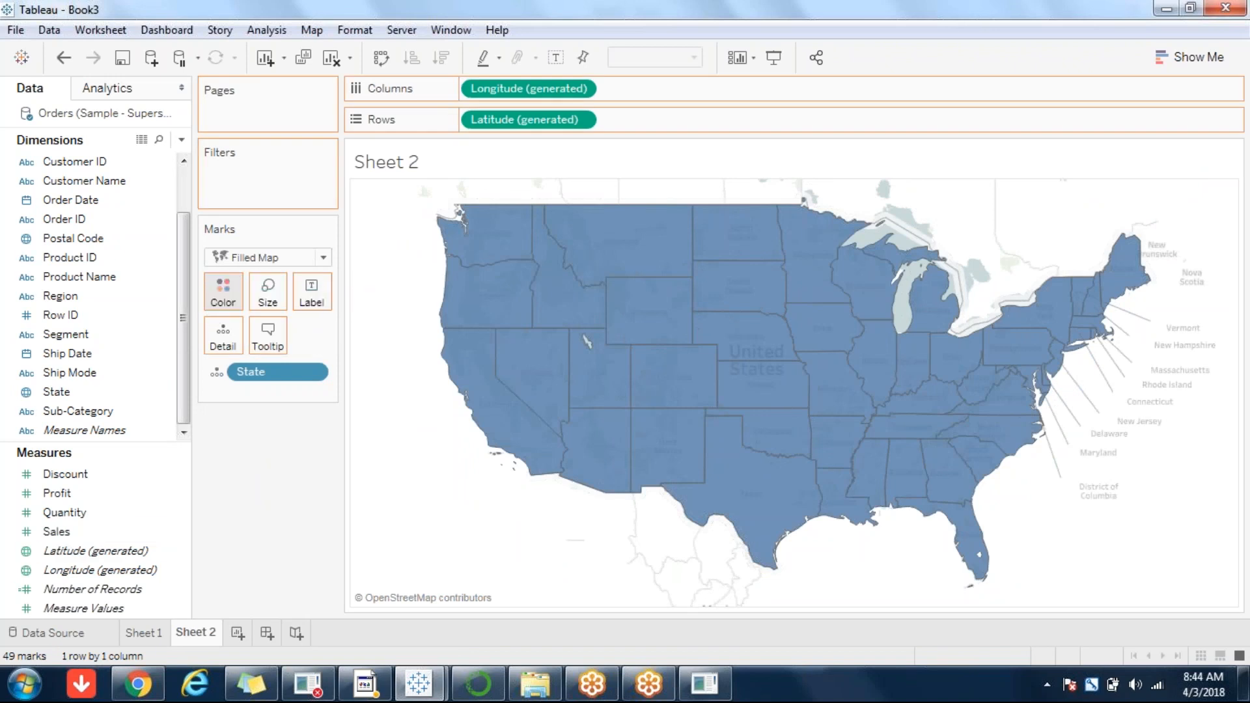
{"action": "left_click", "coordinate": [64, 497]}
{"action": "left_click_drag", "start_coordinate": [64, 499], "coordinate": [268, 442]}
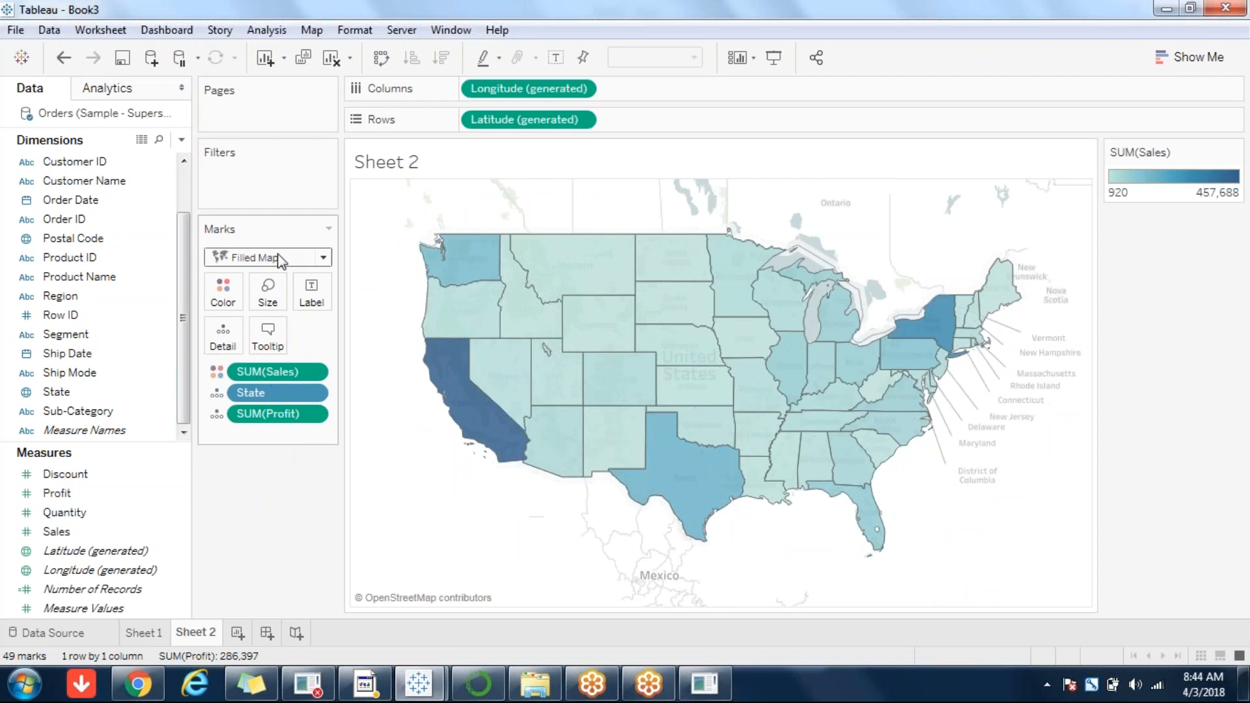
Step: Increase the mark size setting of the filled state map
{"action": "left_click", "coordinate": [269, 294]}
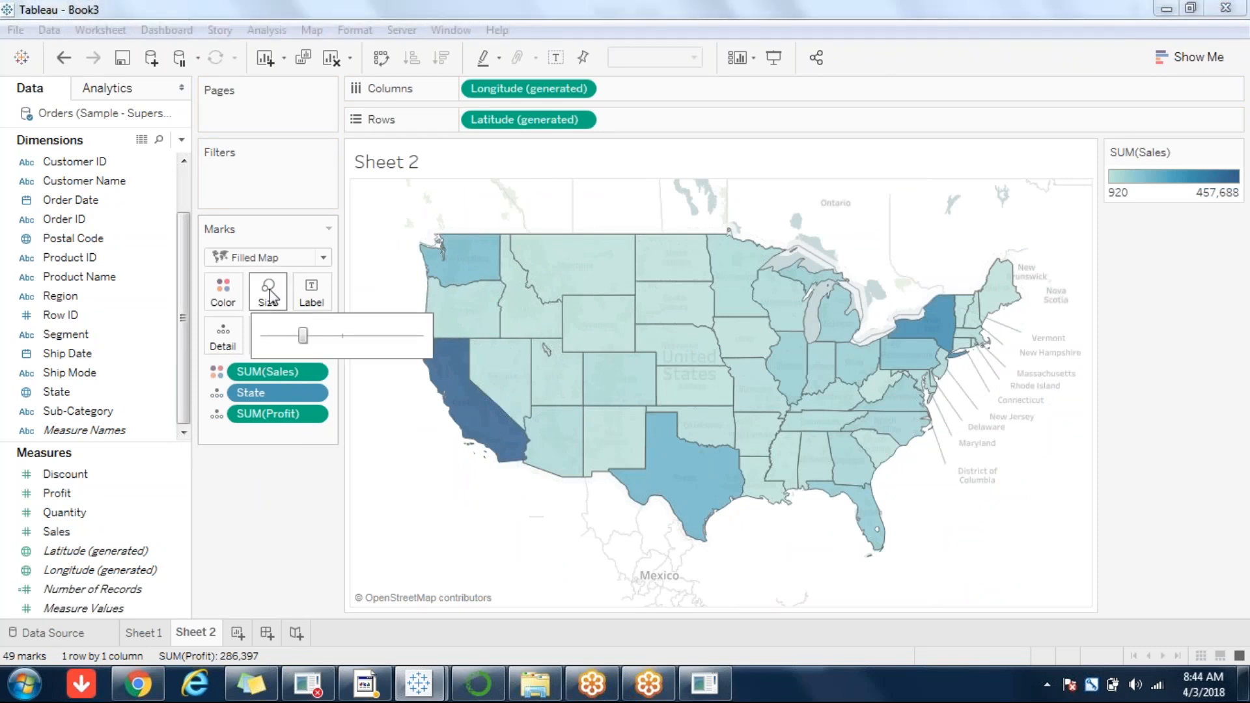
{"action": "left_click", "coordinate": [269, 295]}
{"action": "left_click", "coordinate": [271, 303]}
{"action": "left_click", "coordinate": [358, 336]}
{"action": "left_click", "coordinate": [337, 336]}
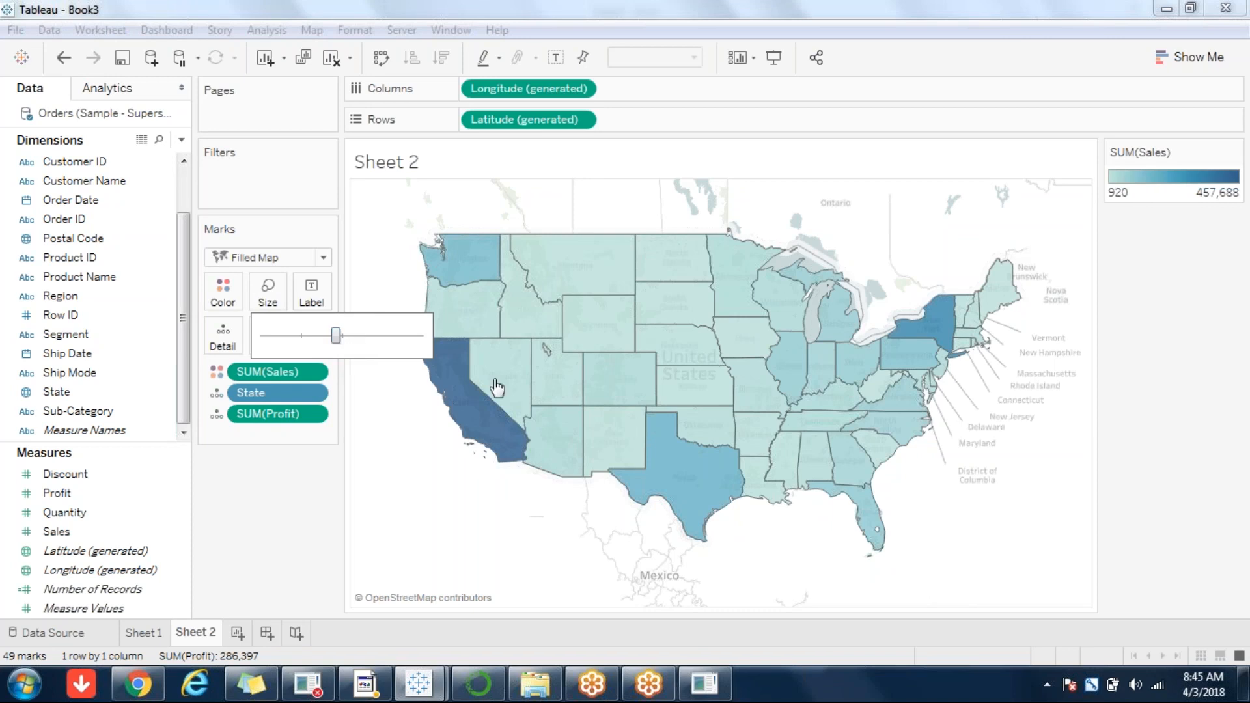
{"action": "left_click", "coordinate": [252, 492]}
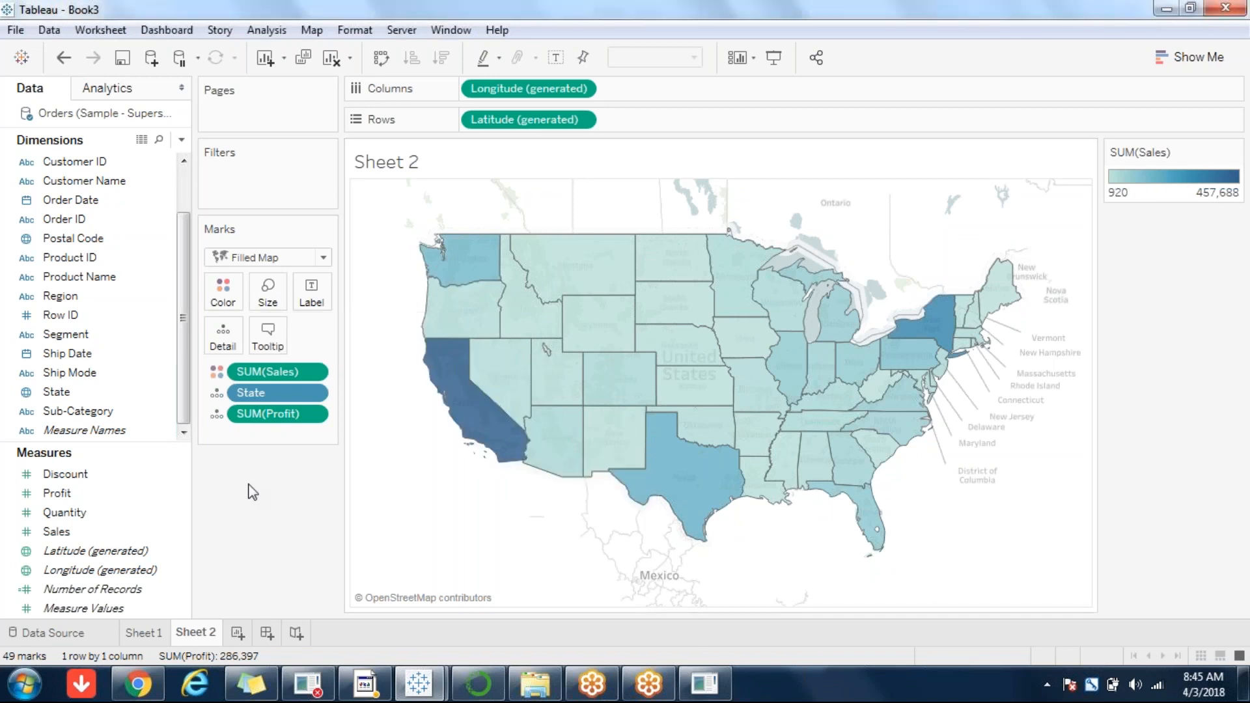
Step: Change the Profit detail field to a label on the filled state map
{"action": "left_click", "coordinate": [216, 414]}
{"action": "left_click", "coordinate": [243, 456]}
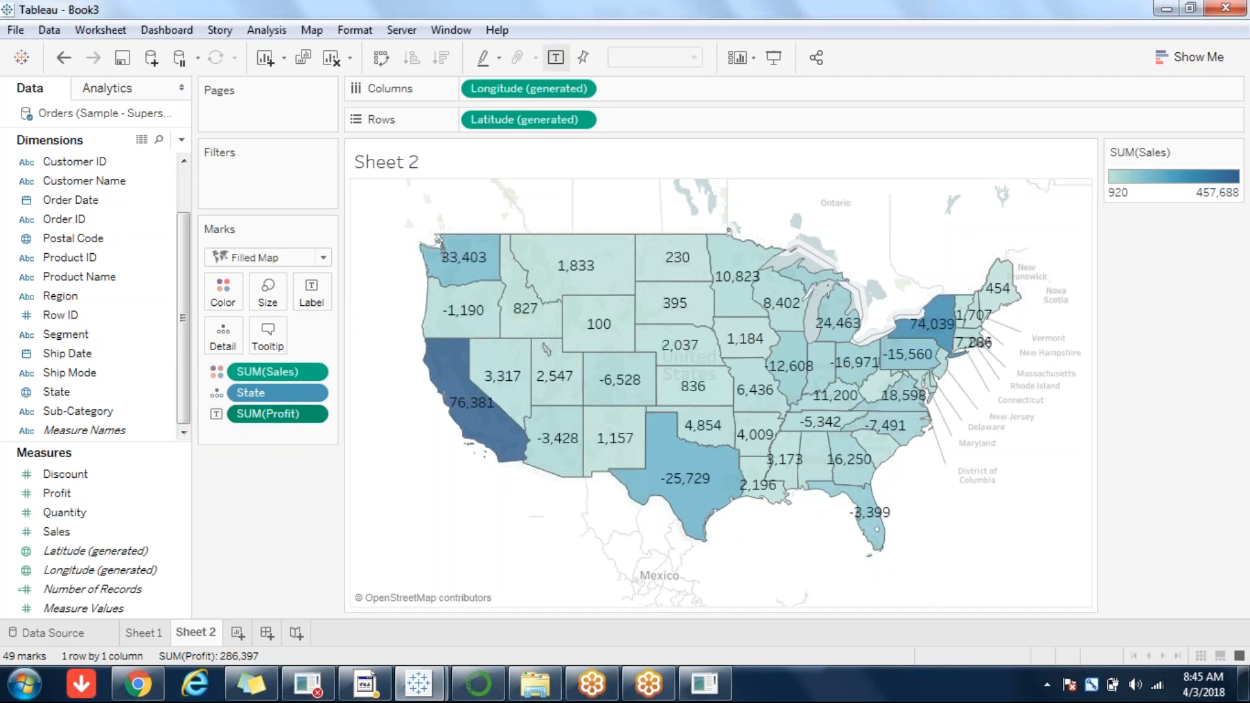
Step: Size the filled map's labels by Profit, and move the Profit label field to Color in place of Sales
{"action": "left_click_drag", "start_coordinate": [70, 496], "coordinate": [278, 480]}
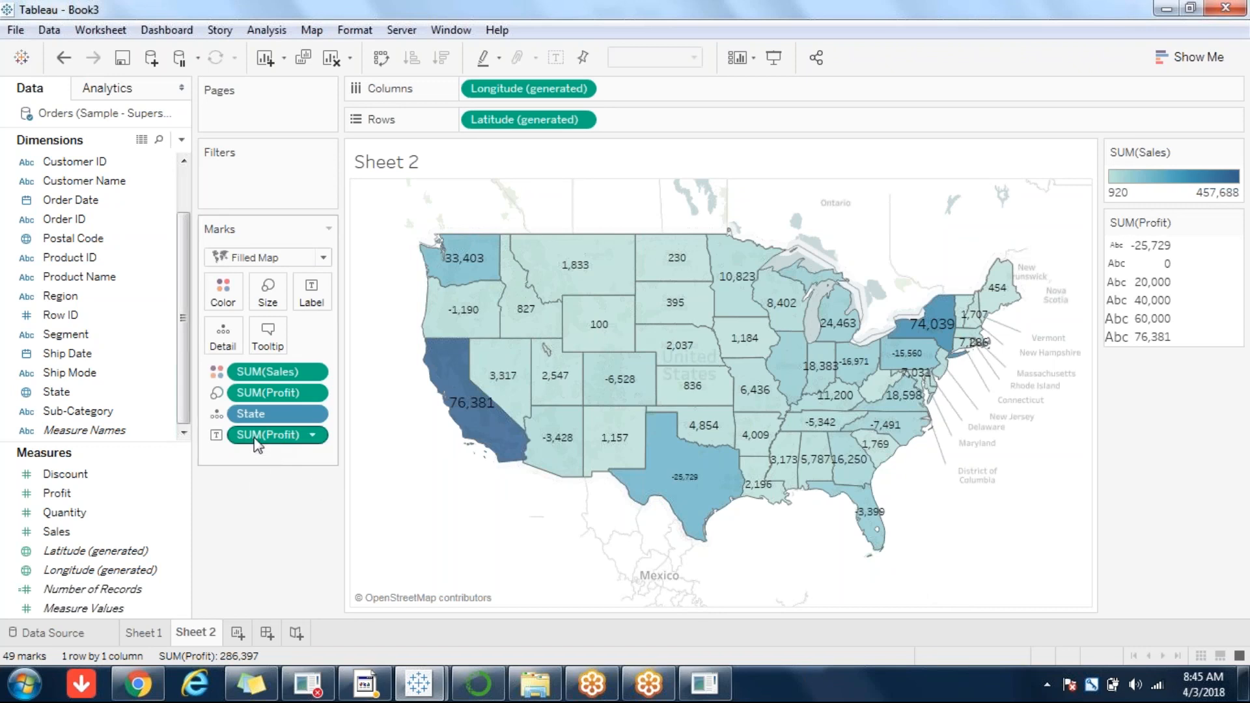
{"action": "left_click_drag", "start_coordinate": [251, 435], "coordinate": [218, 291]}
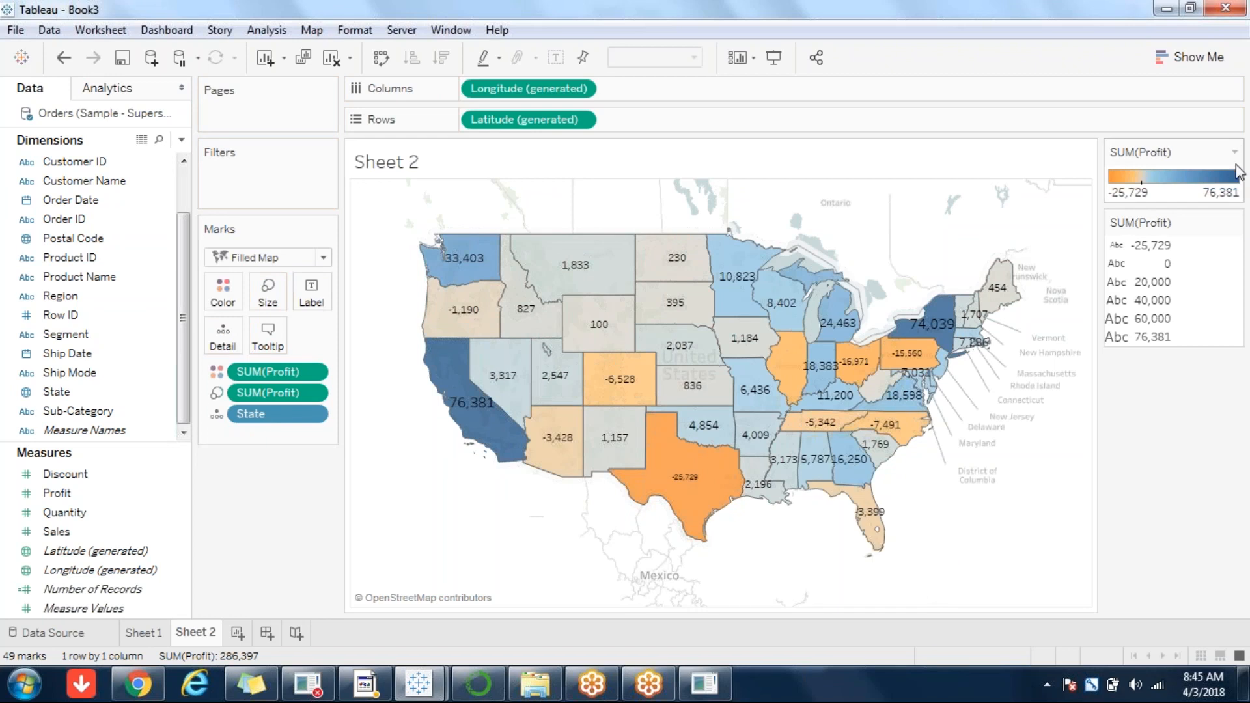
Step: Examine the colour palettes available for the Profit colour scale
{"action": "left_click", "coordinate": [1235, 153]}
{"action": "left_click", "coordinate": [1175, 170]}
{"action": "left_click", "coordinate": [716, 264]}
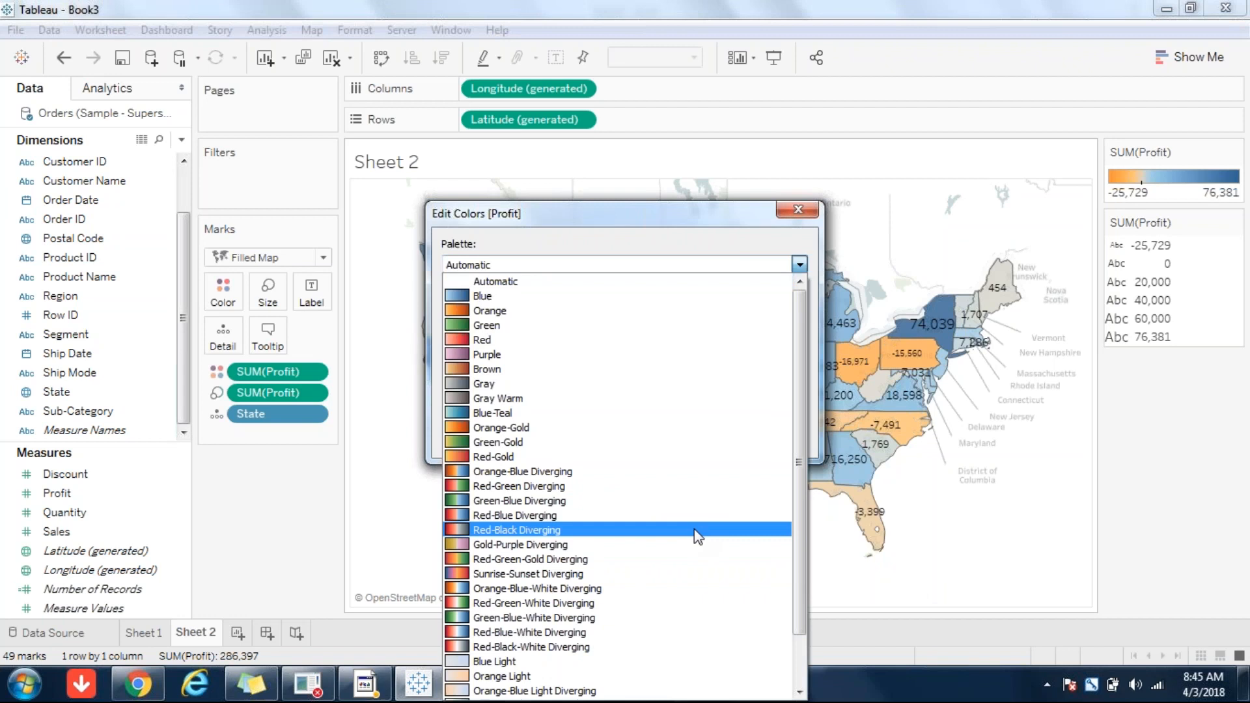
{"action": "left_click", "coordinate": [644, 238]}
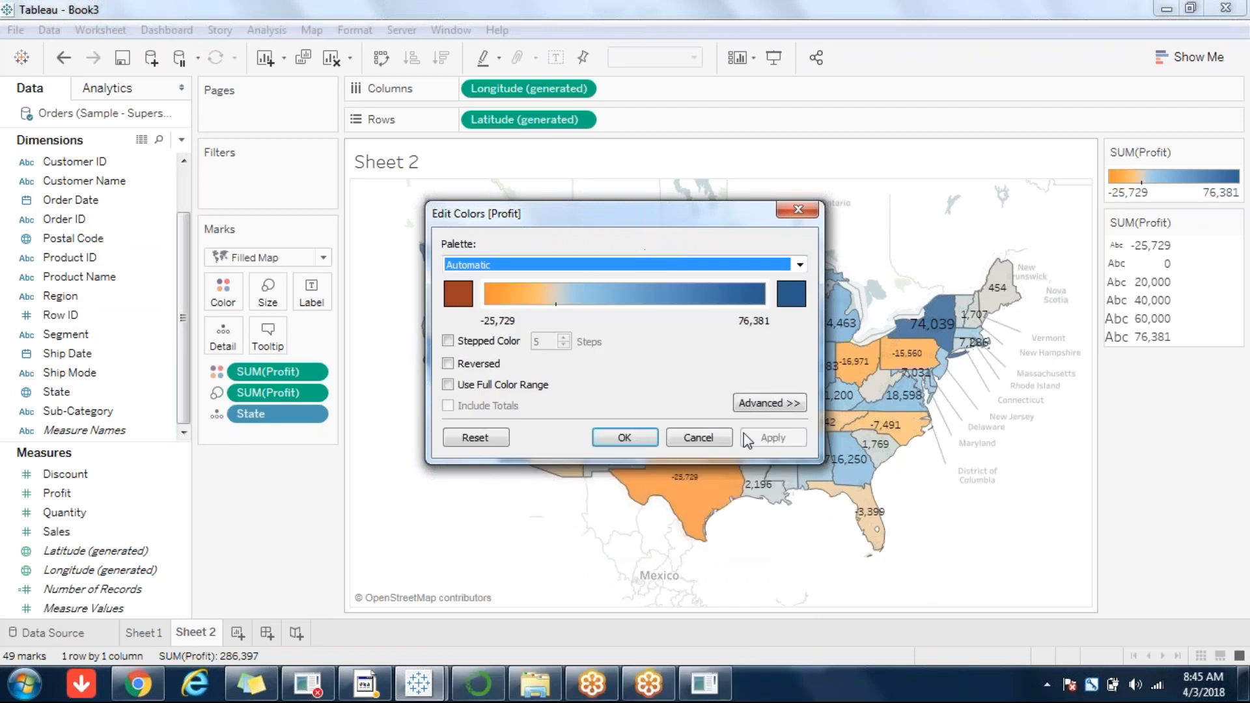
{"action": "left_click", "coordinate": [716, 440]}
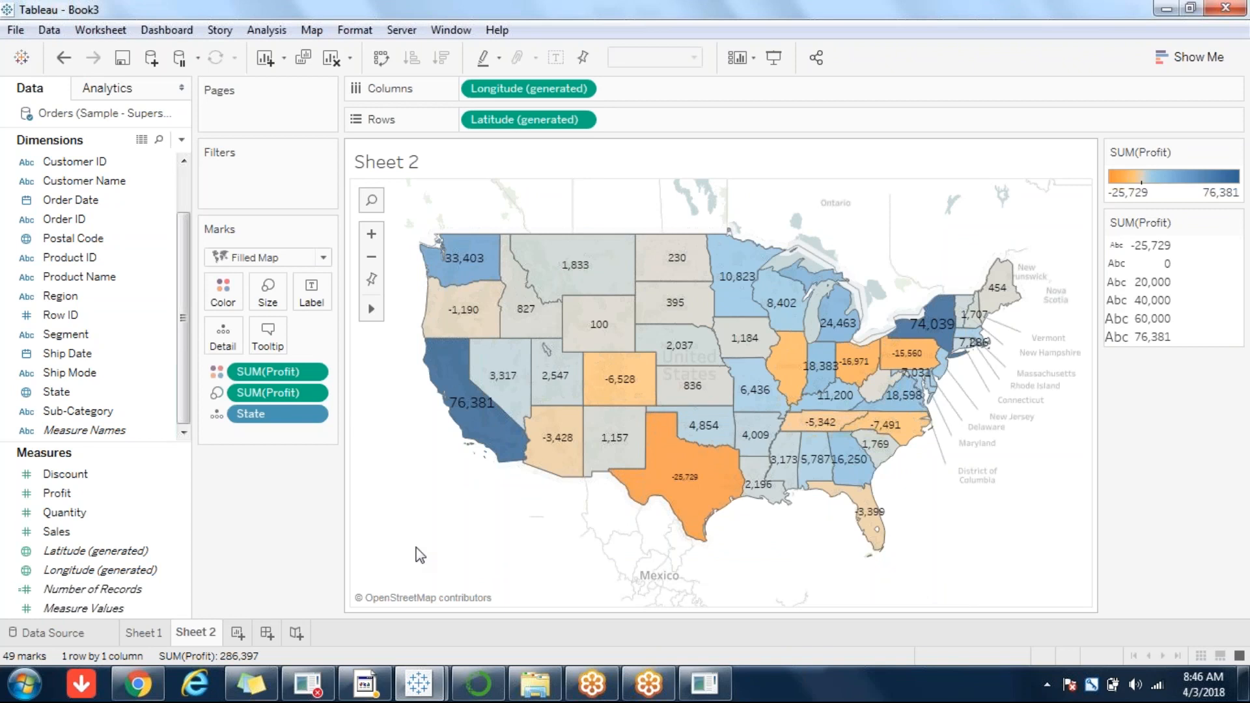
Step: Add a third worksheet and check the chart types that Show Me offers for Sales
{"action": "left_click", "coordinate": [236, 633]}
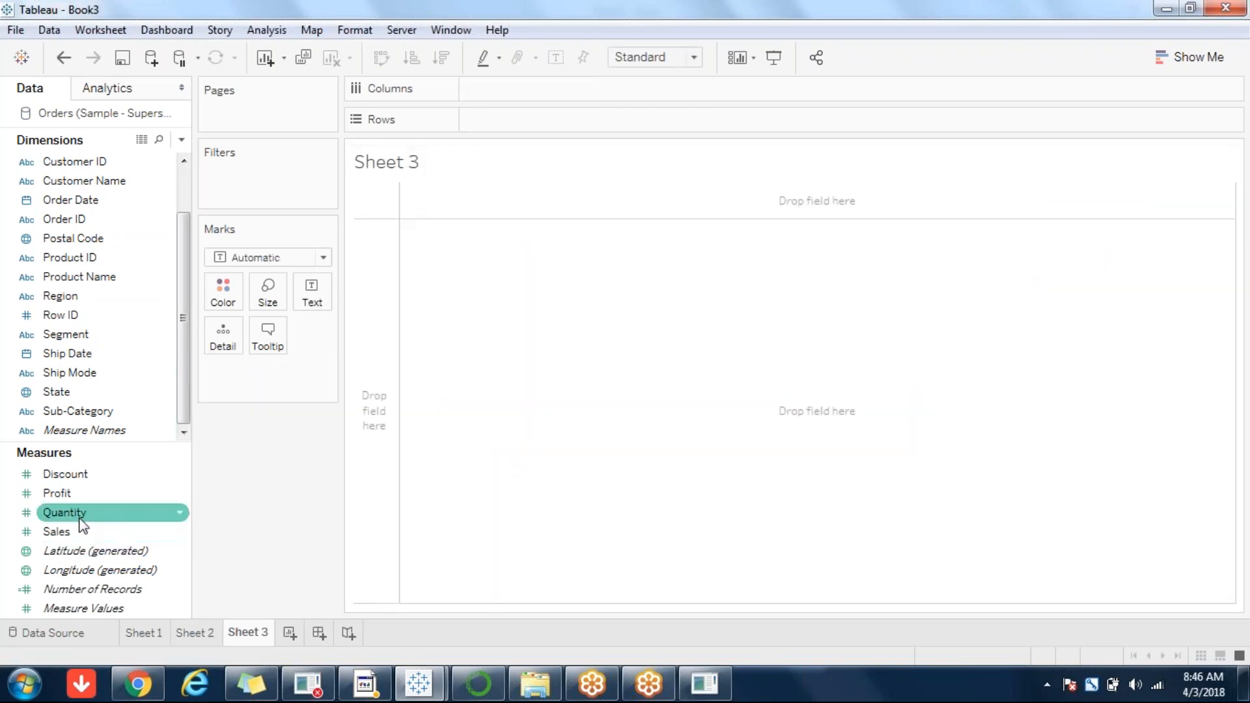
{"action": "left_click", "coordinate": [63, 528]}
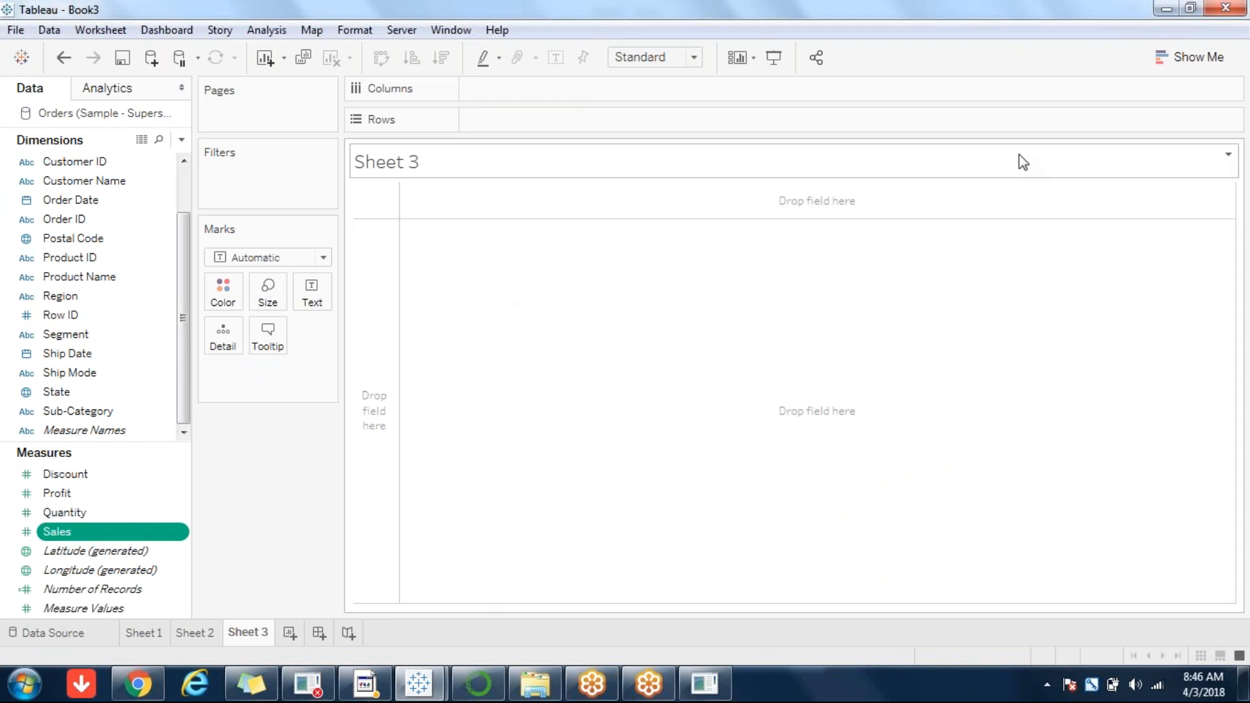
{"action": "left_click", "coordinate": [1178, 60]}
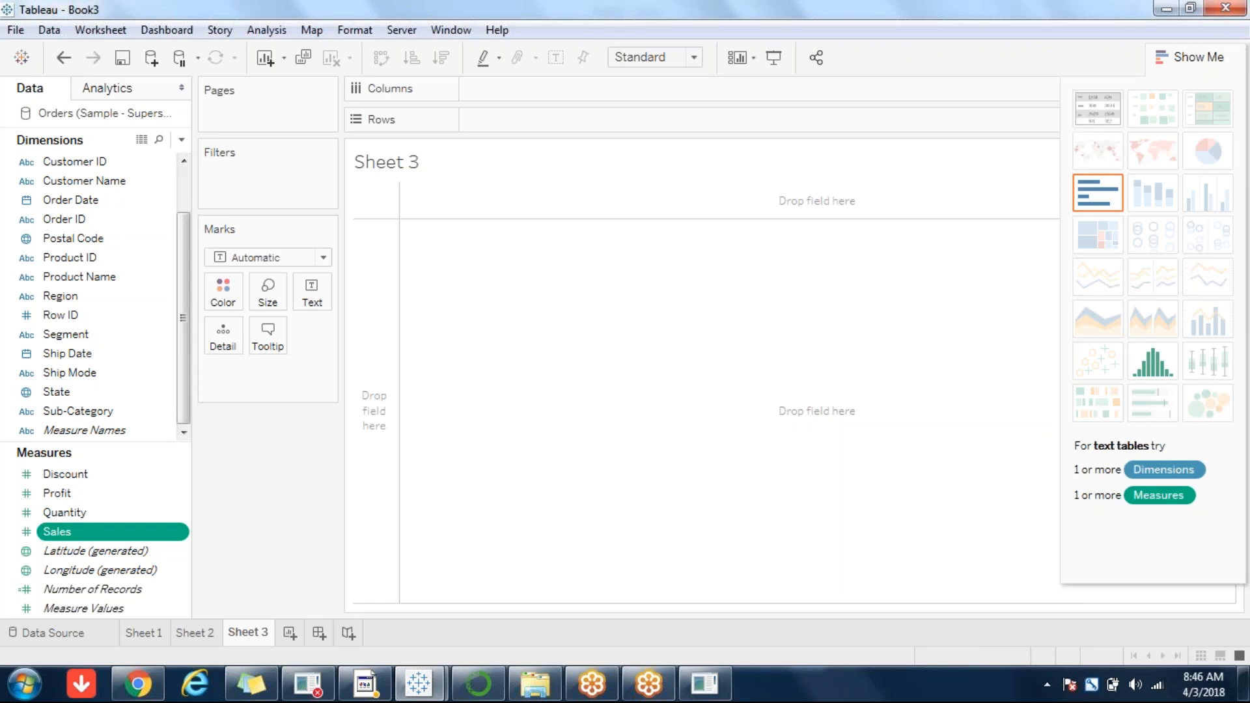
{"action": "left_click", "coordinate": [1188, 57]}
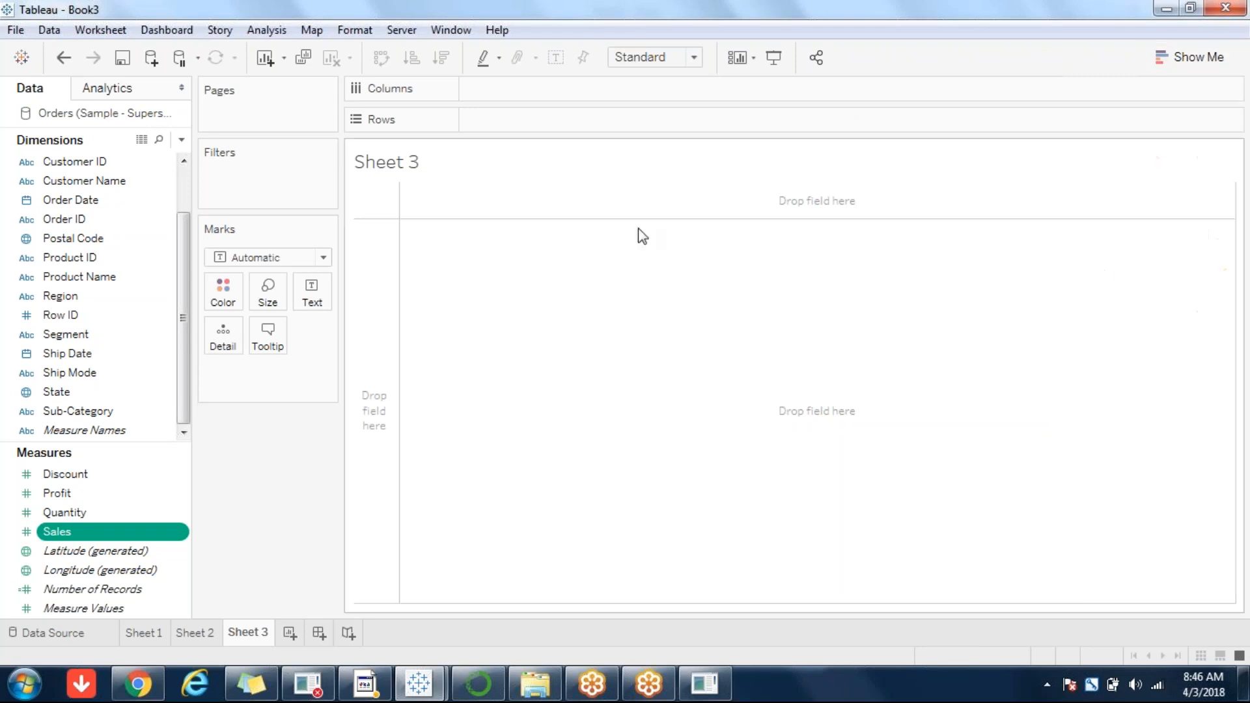
Step: Build a text table on Sheet 3 with Sub-Category as rows and Sales as the values
{"action": "left_click", "coordinate": [82, 414]}
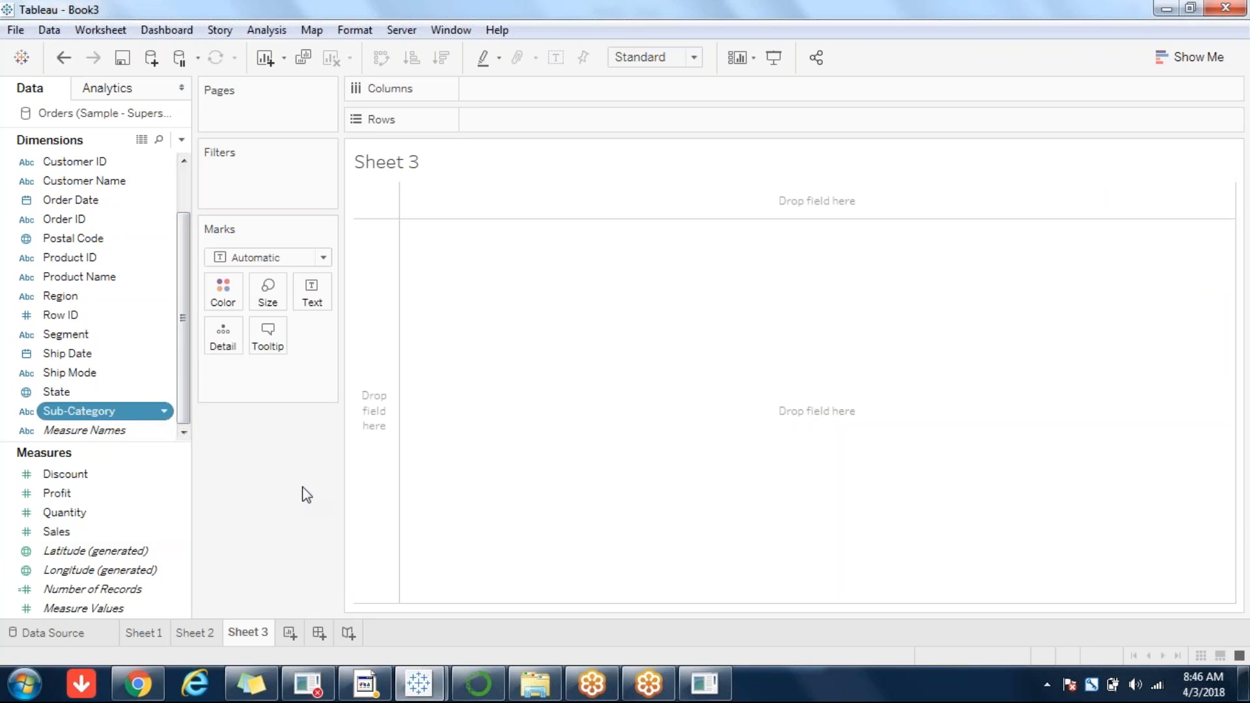
{"action": "left_click_drag", "start_coordinate": [80, 411], "coordinate": [384, 356]}
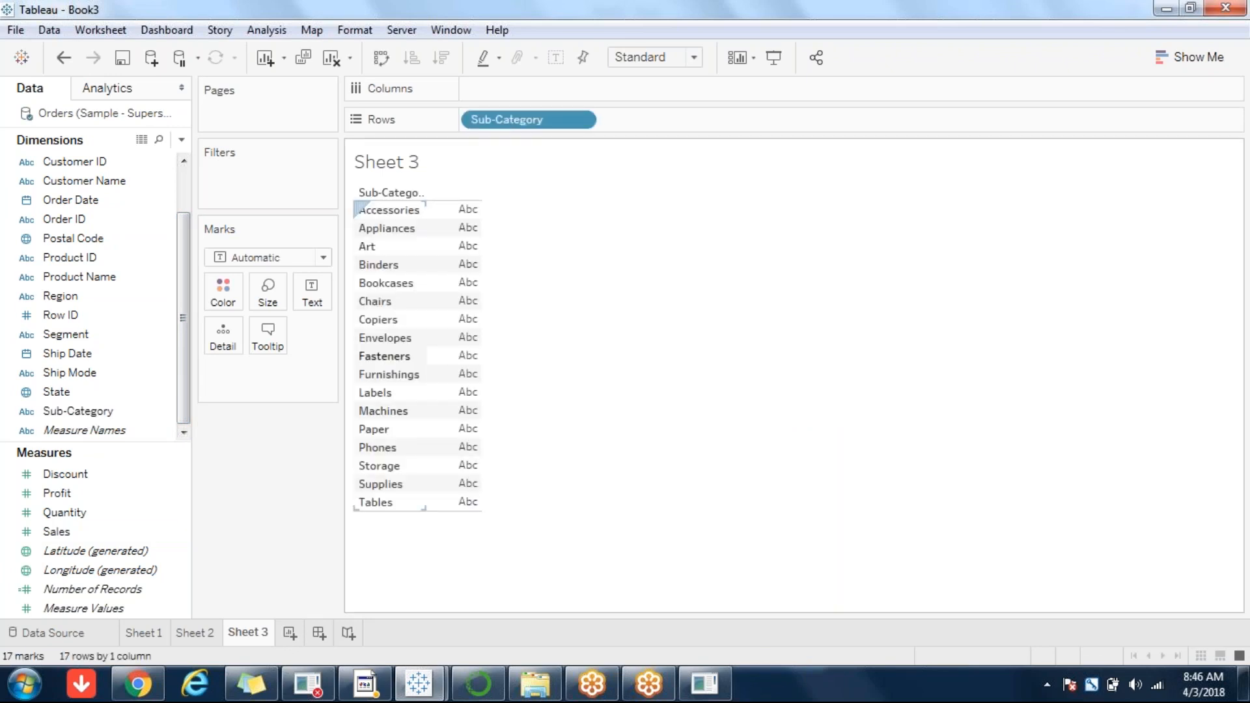
{"action": "left_click", "coordinate": [58, 532]}
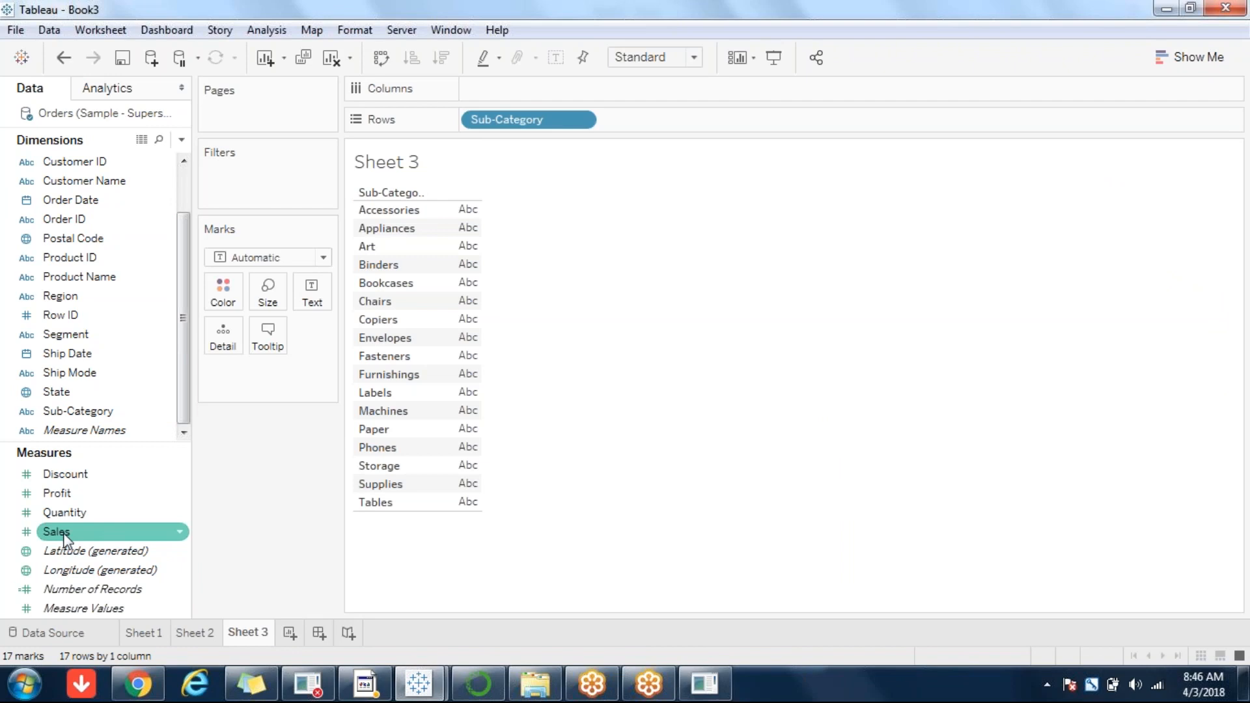
{"action": "double_click", "coordinate": [64, 538]}
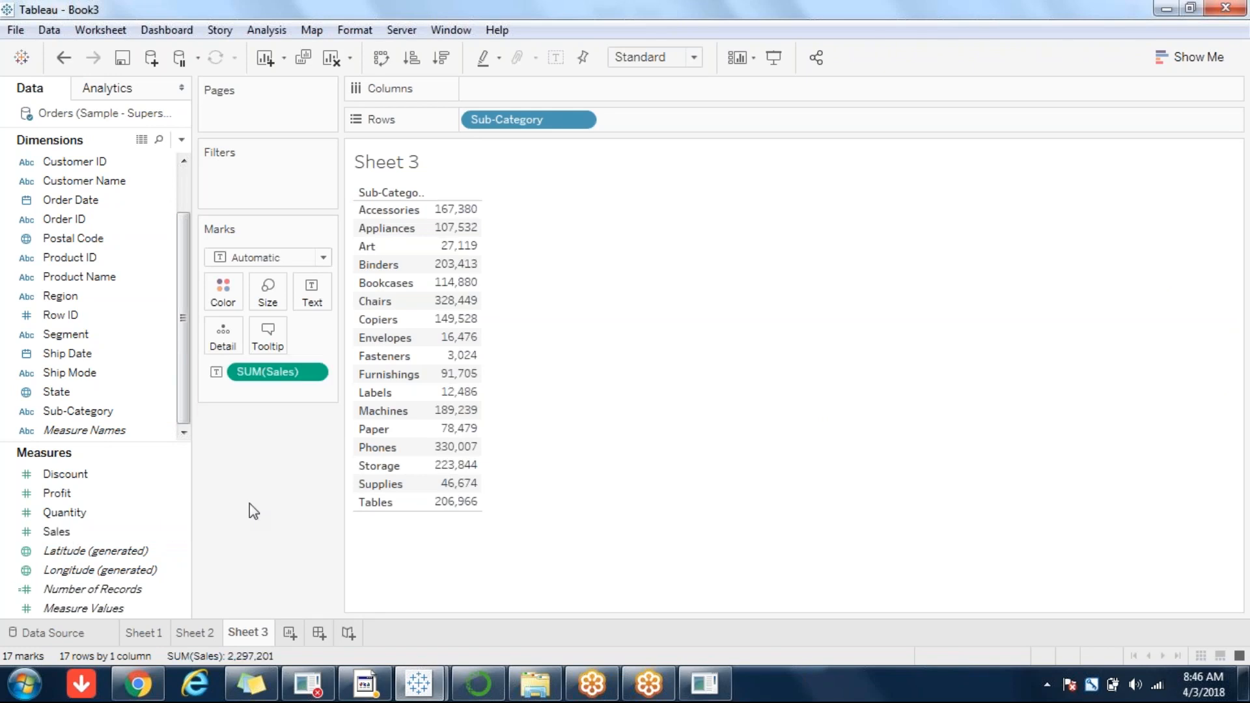
Step: Add Profit and Quantity as values in the Sales table, and place Region and Ship Mode before Sub-Category in the rows
{"action": "left_click", "coordinate": [121, 493]}
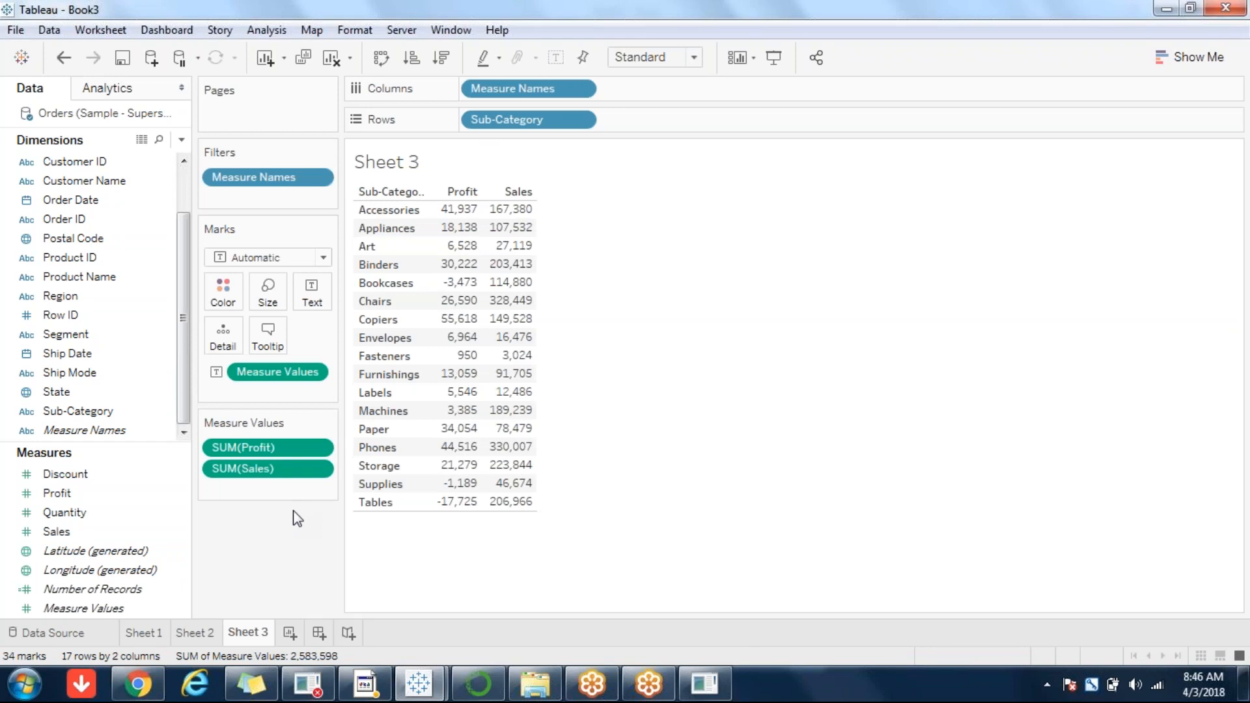
{"action": "left_click_drag", "start_coordinate": [68, 296], "coordinate": [460, 123]}
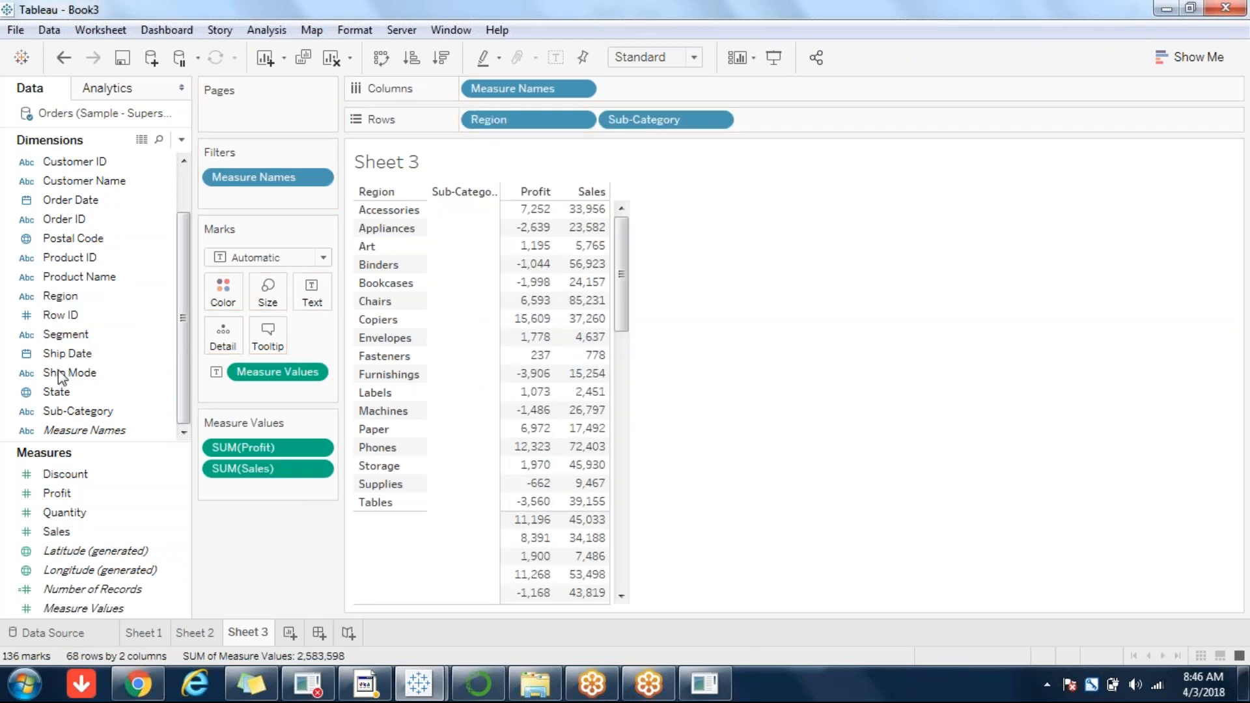
{"action": "left_click_drag", "start_coordinate": [62, 377], "coordinate": [607, 123]}
{"action": "left_click", "coordinate": [73, 518]}
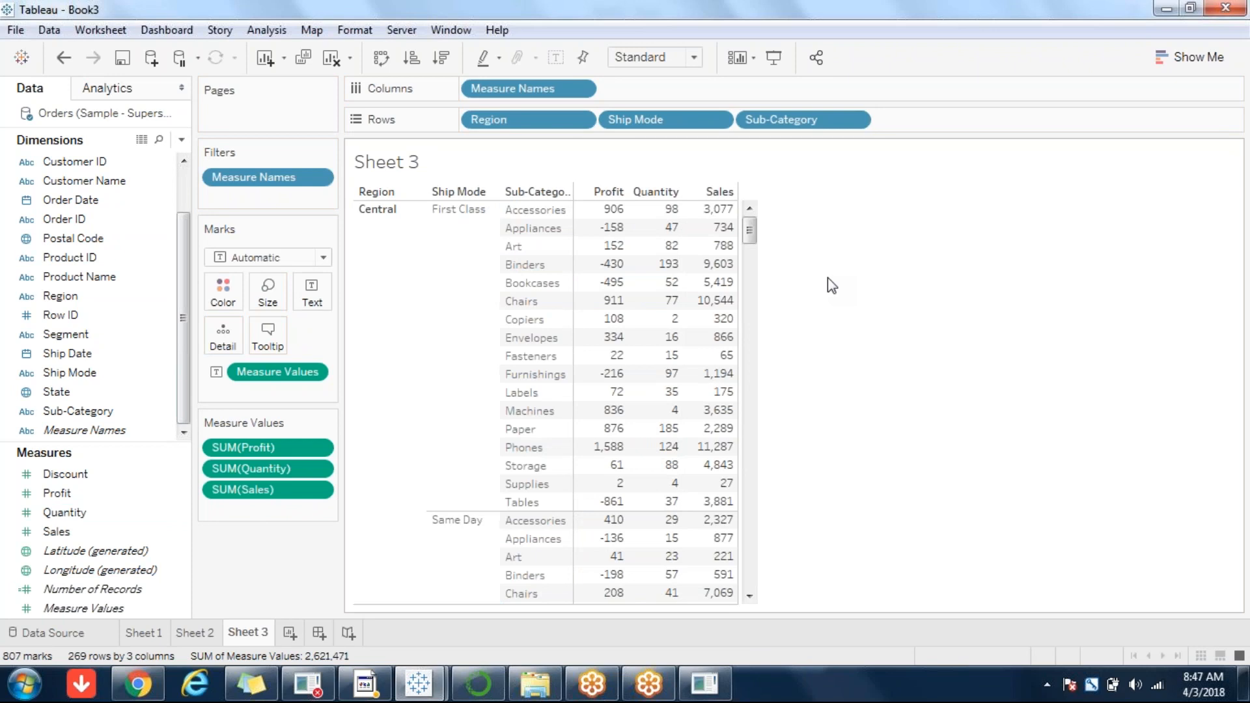
Step: Undo the additions of Quantity, Ship Mode, Region and Profit to the Sub-Category table
{"action": "key", "text": "ctrl+z"}
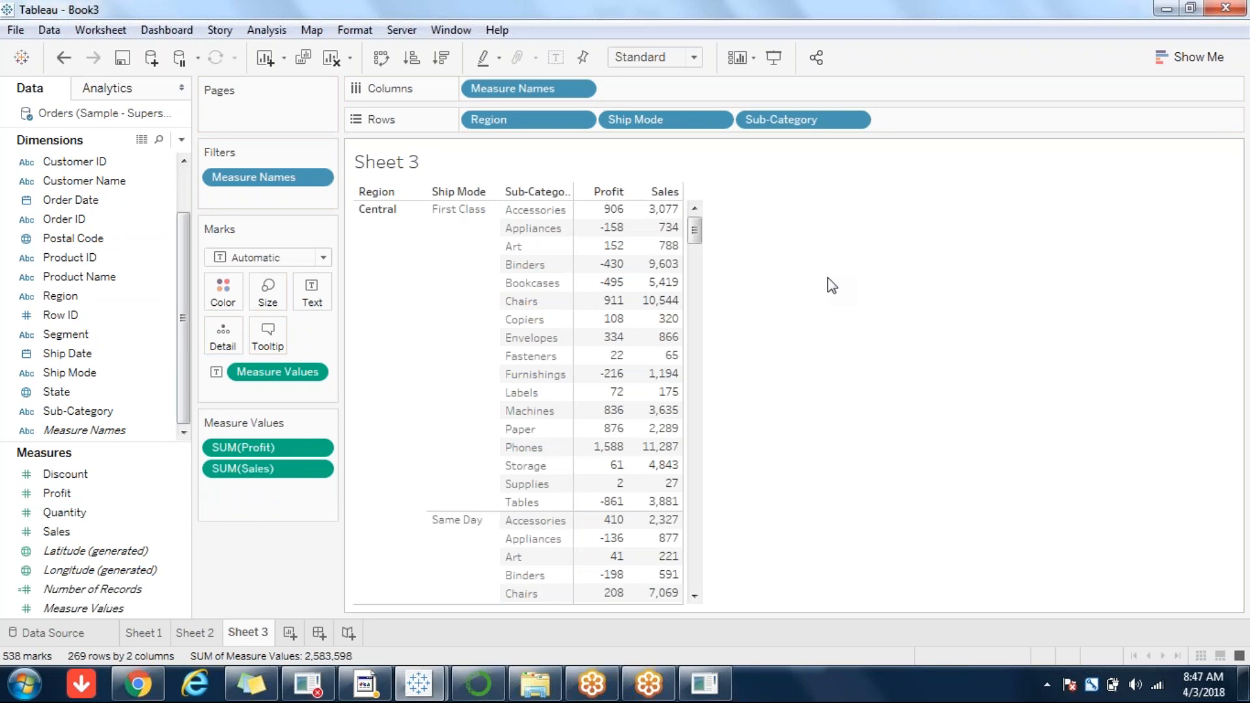
{"action": "key", "text": "ctrl+z"}
{"action": "key", "text": "ctrl+z"}
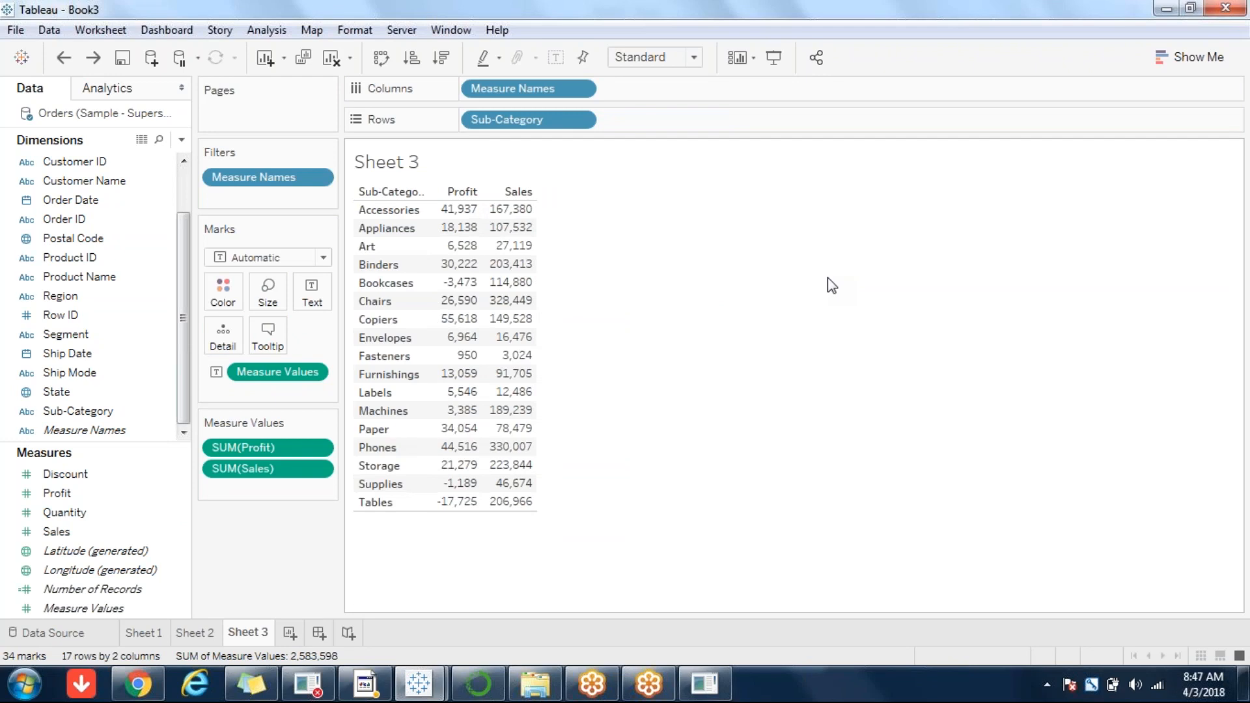
{"action": "key", "text": "ctrl+z"}
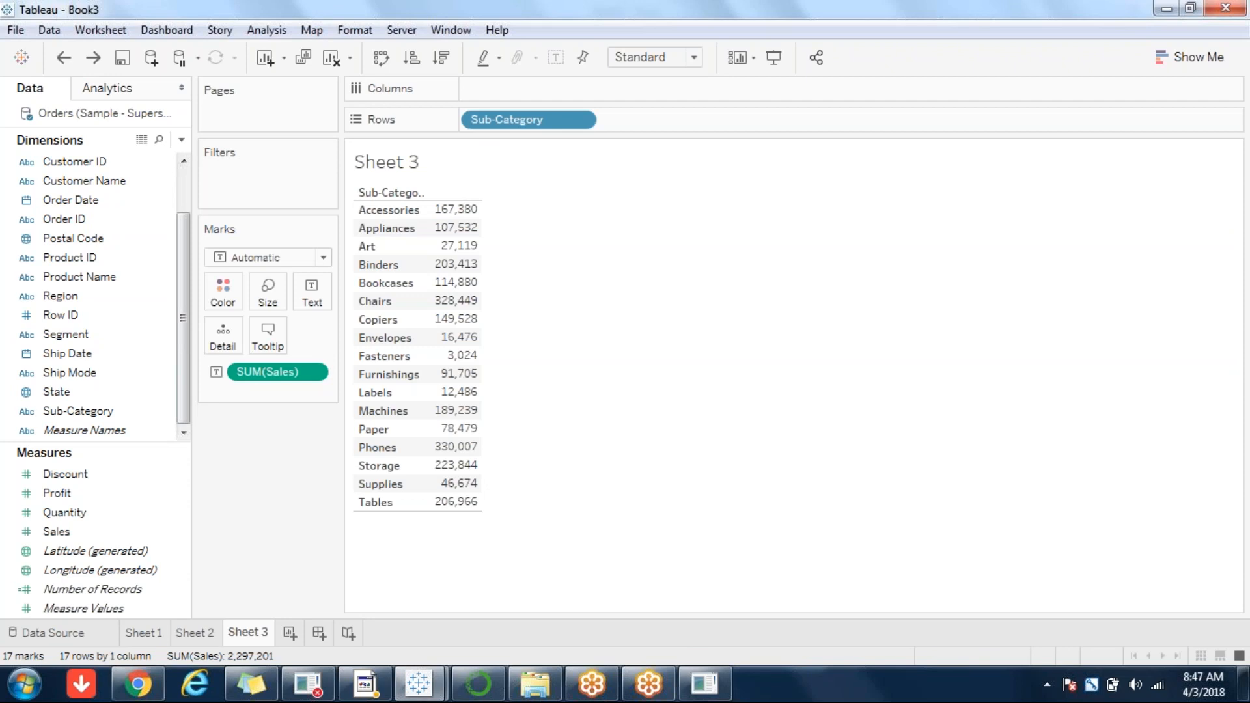
Step: Add Profit to the Sub-Category table and exclude it through the Measure Names filter, keeping only Sales selected
{"action": "left_click", "coordinate": [57, 495]}
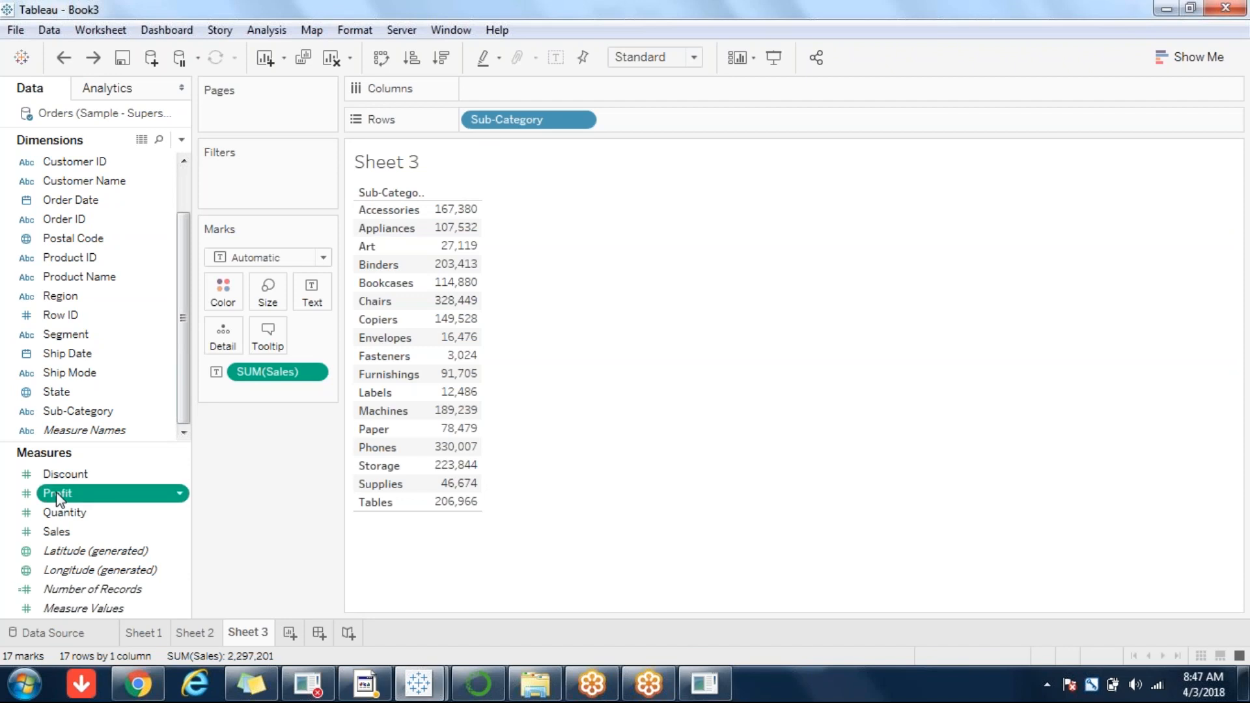
{"action": "double_click", "coordinate": [57, 494]}
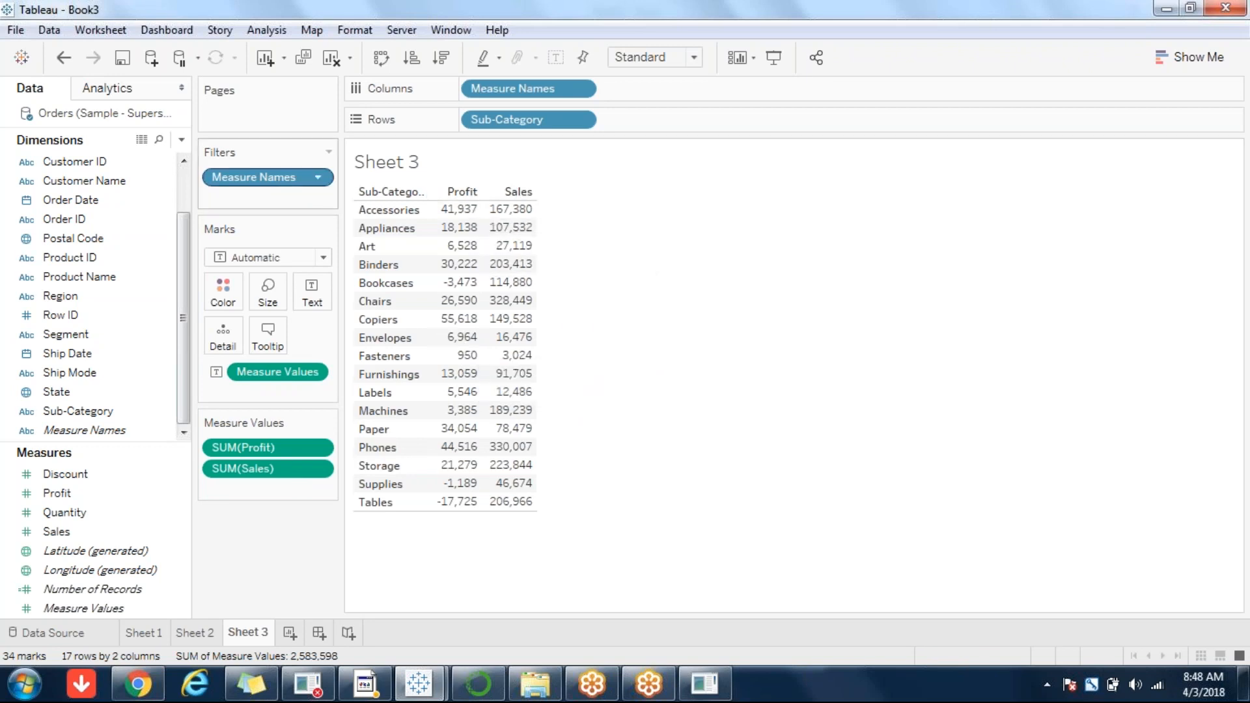
{"action": "left_click", "coordinate": [321, 181]}
{"action": "left_click", "coordinate": [272, 207]}
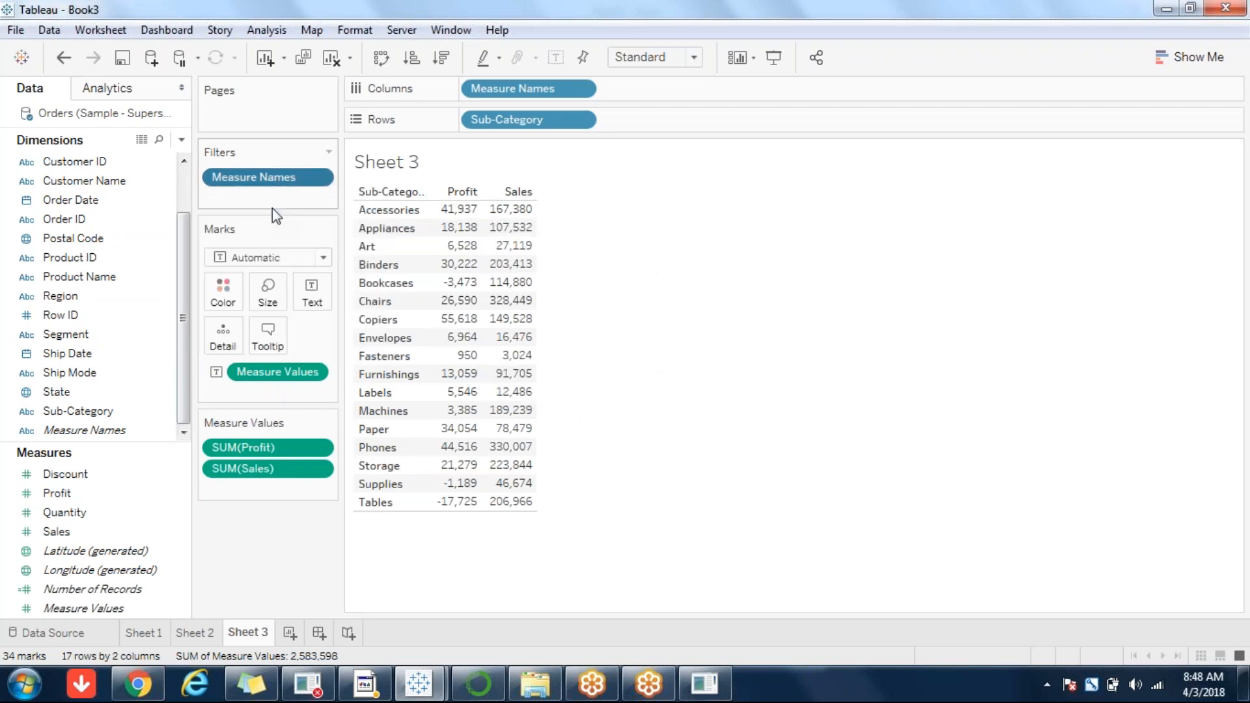
{"action": "left_click", "coordinate": [458, 229]}
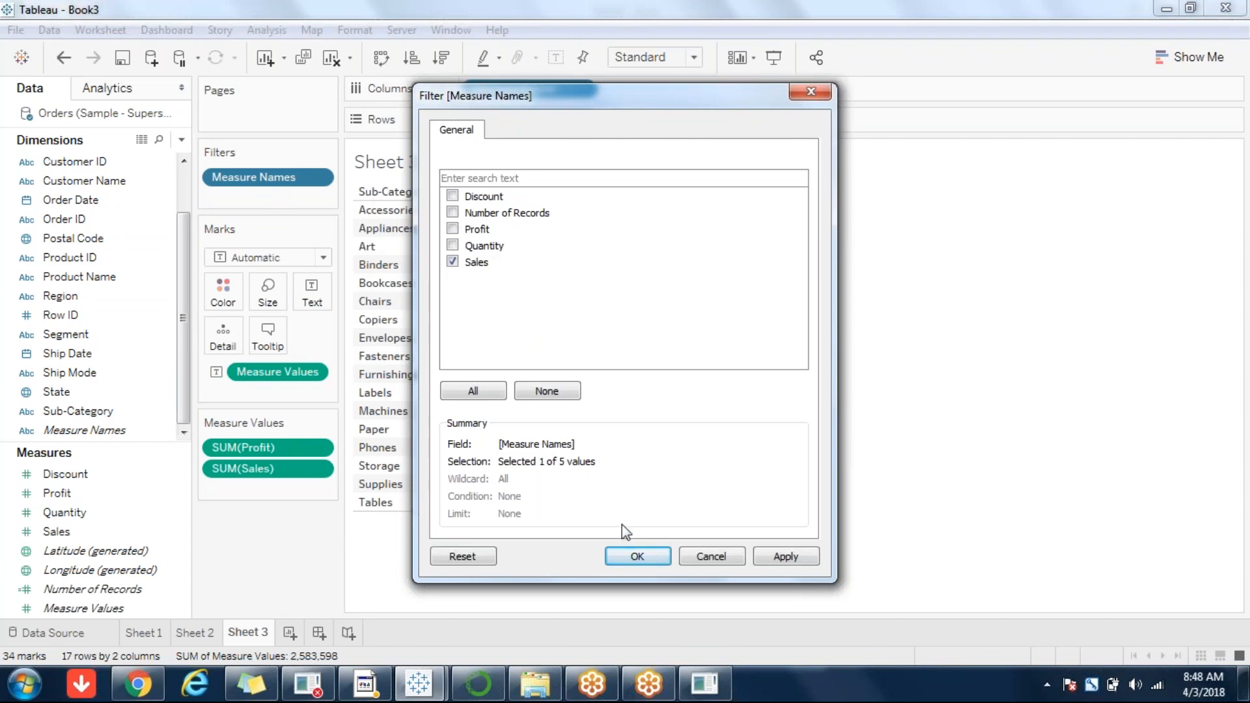
{"action": "left_click", "coordinate": [637, 557]}
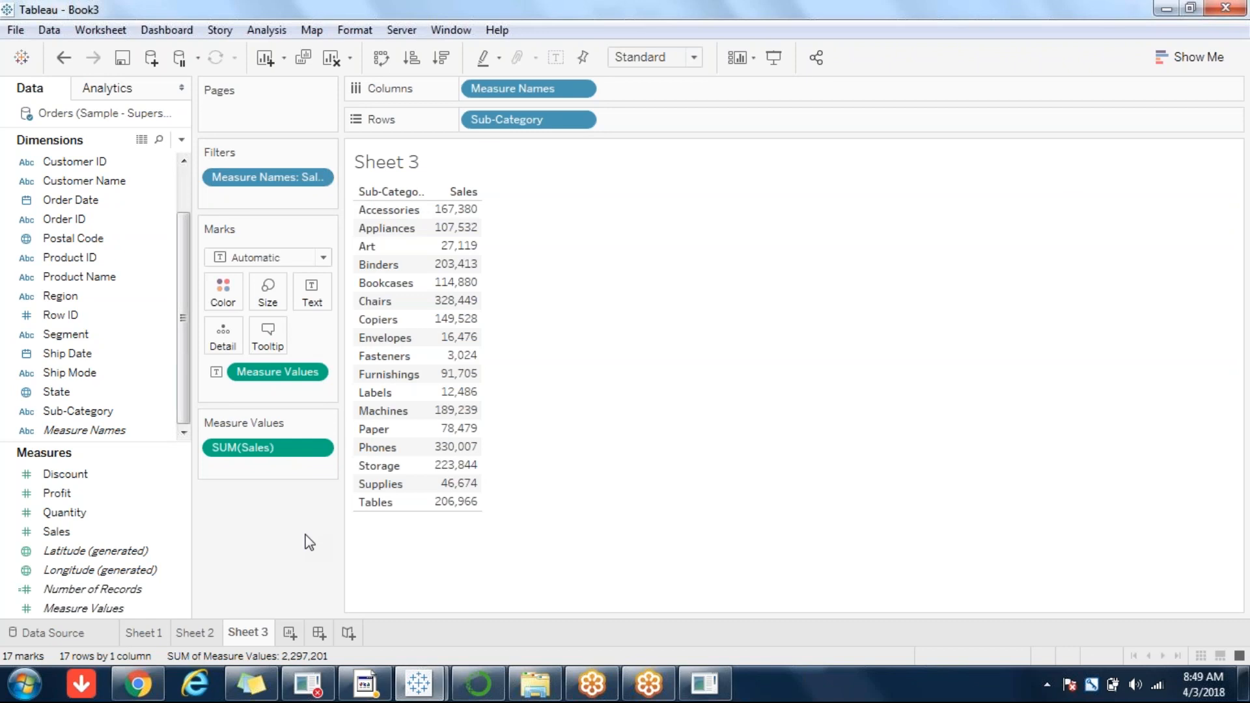
Step: Add a fourth worksheet and view the chart types in Show Me, including the requirements for highlight tables
{"action": "left_click", "coordinate": [290, 630]}
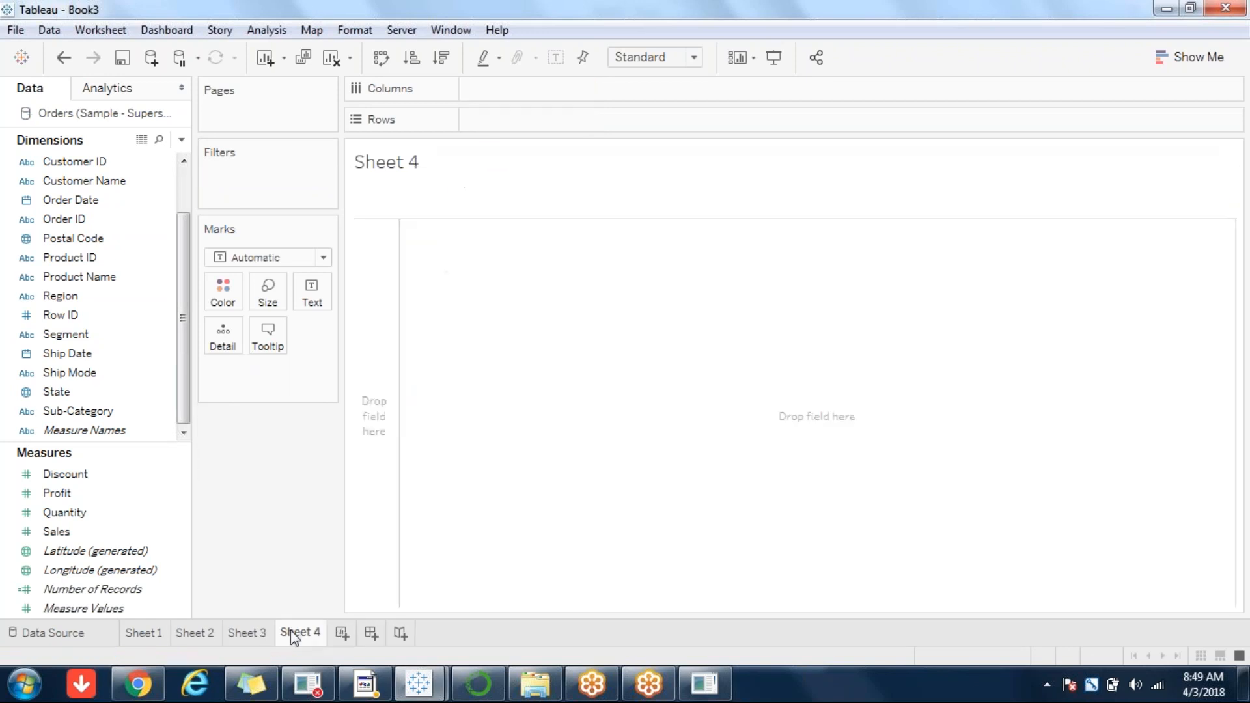
{"action": "left_click", "coordinate": [1188, 58]}
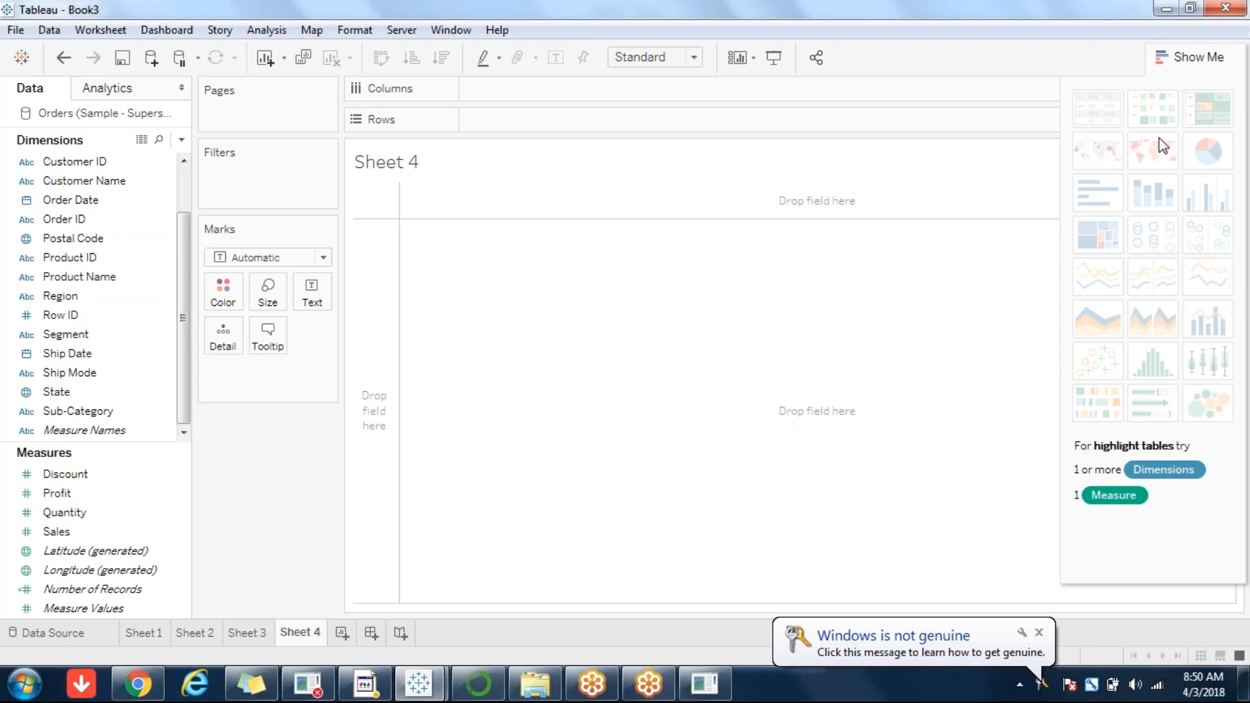
{"action": "left_click", "coordinate": [648, 683]}
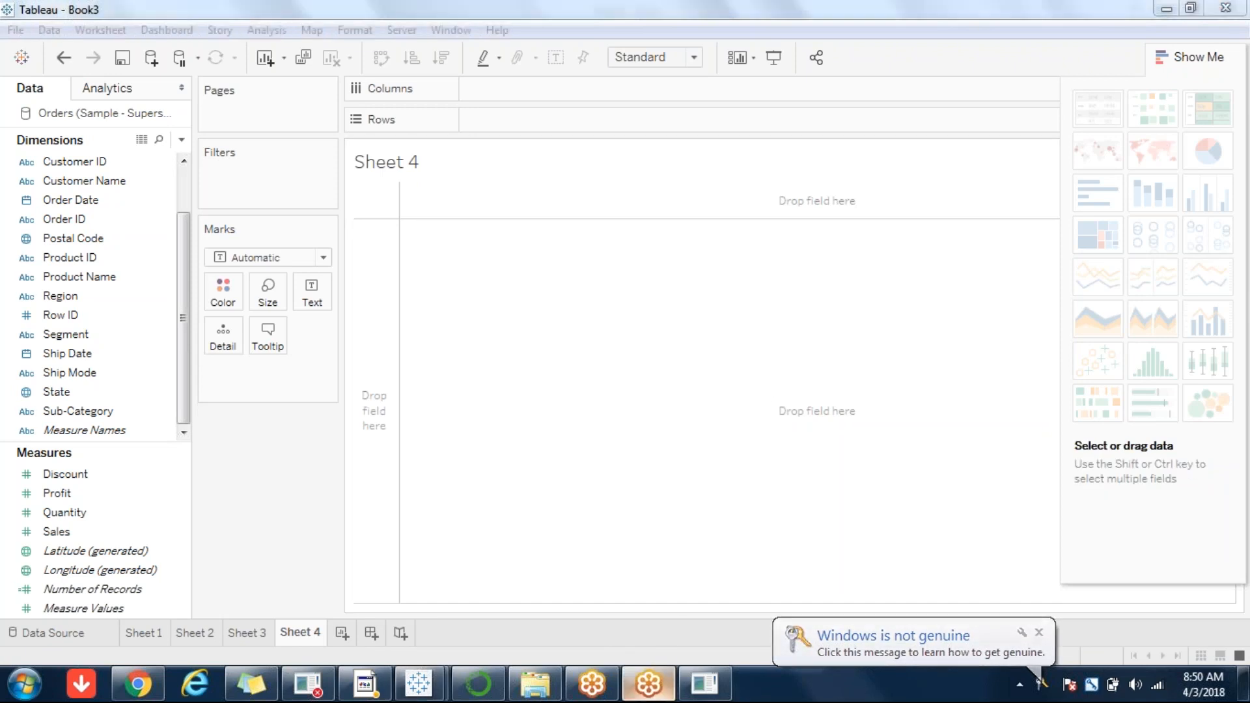